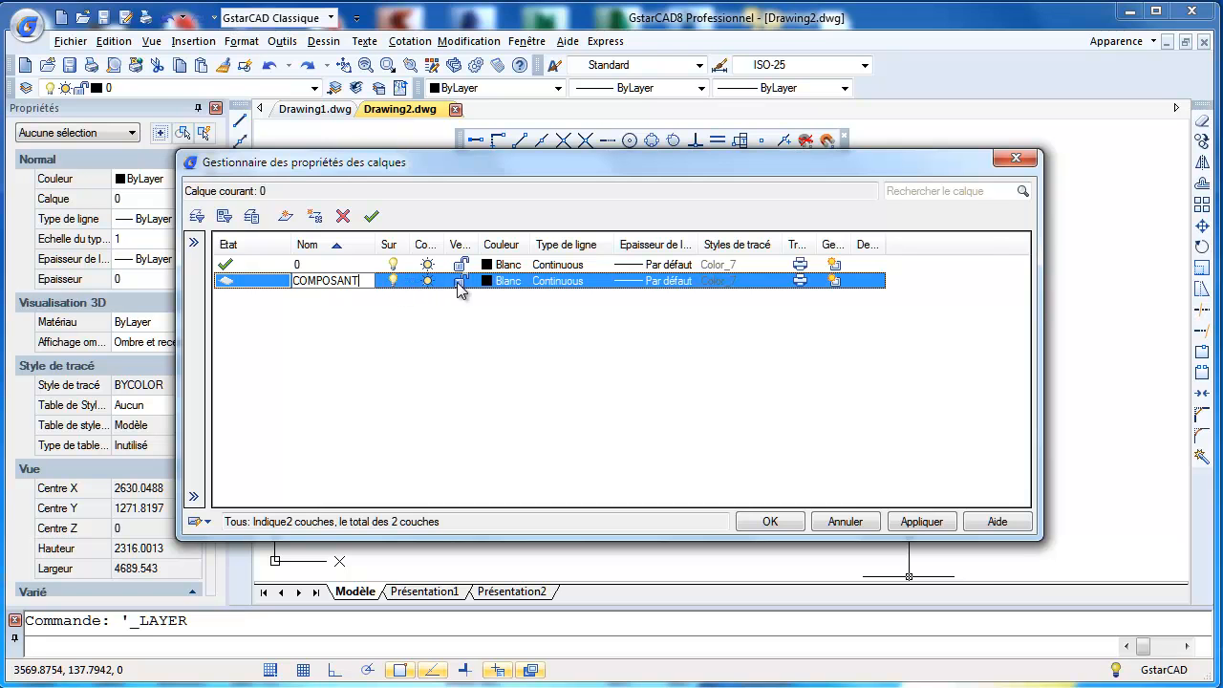
# Step: Set the COMPOSANT layer's colour to blue and make it the current layer
pyautogui.click(487, 281)
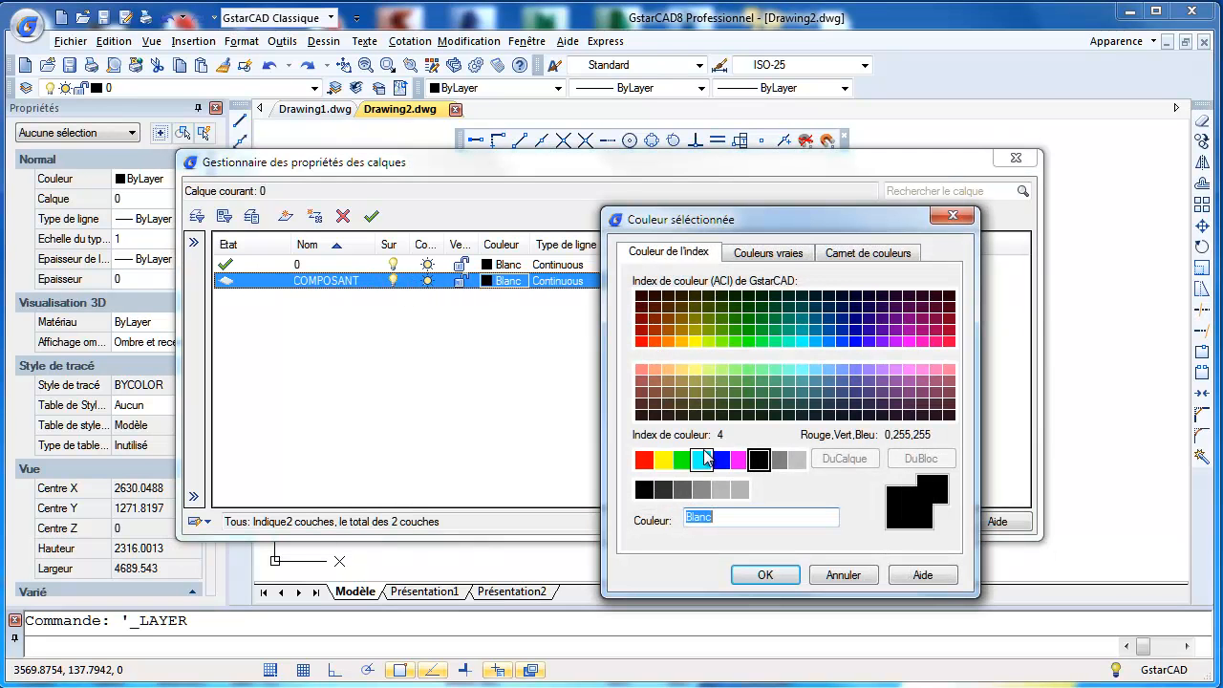
pyautogui.click(723, 460)
pyautogui.click(766, 575)
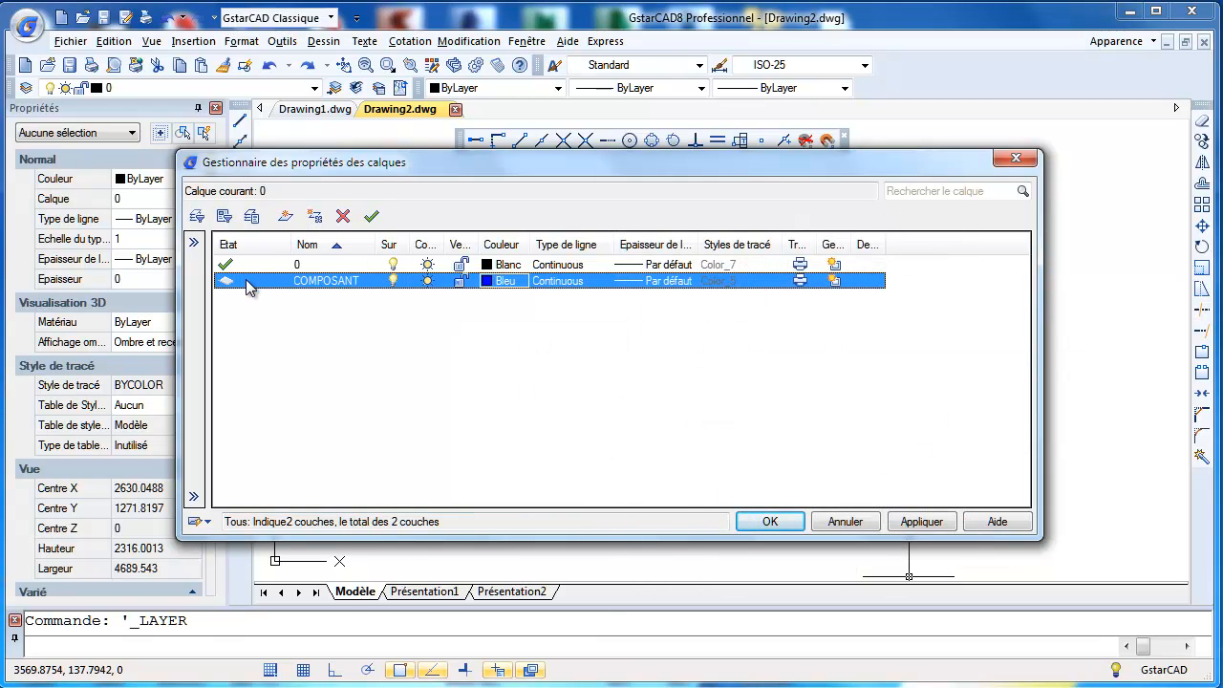
pyautogui.click(369, 216)
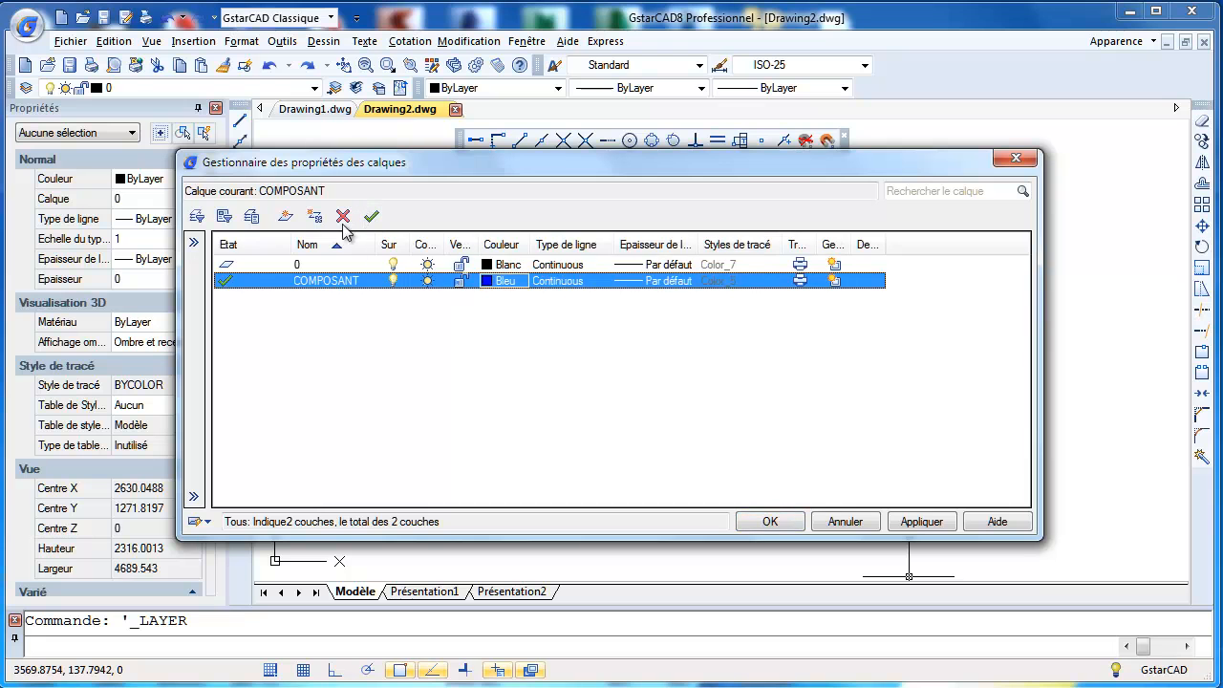
# Step: Create a layer named AXE and set its colour to red
pyautogui.click(284, 218)
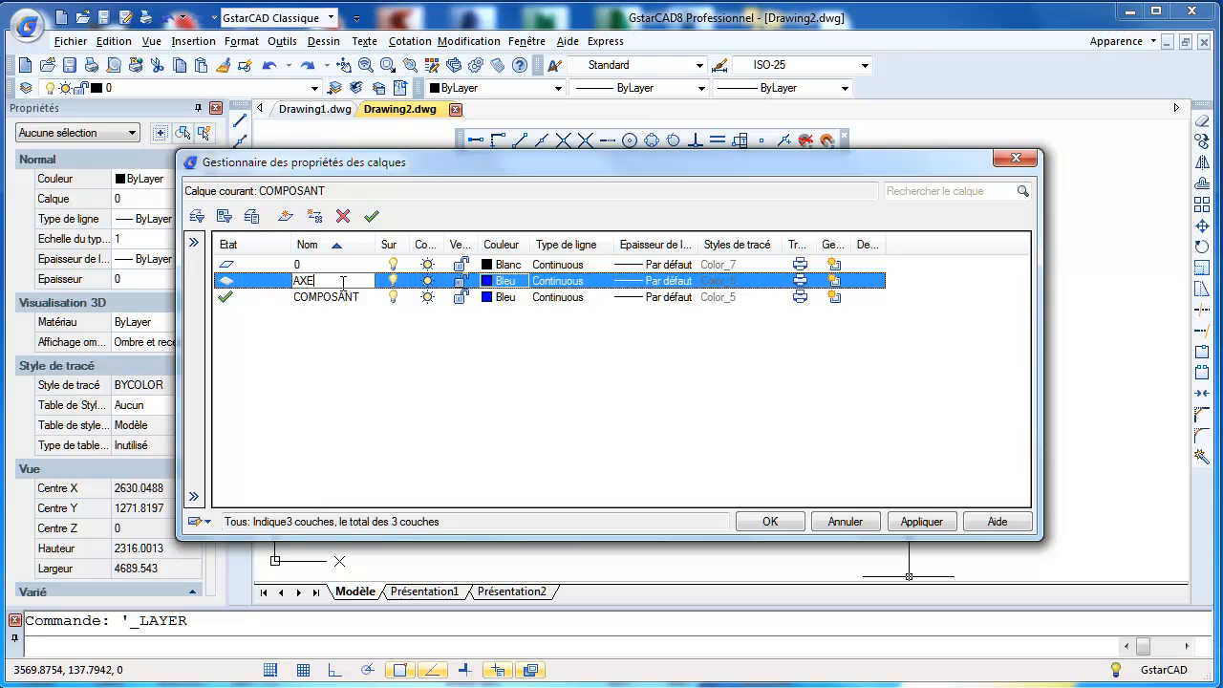
pyautogui.click(487, 280)
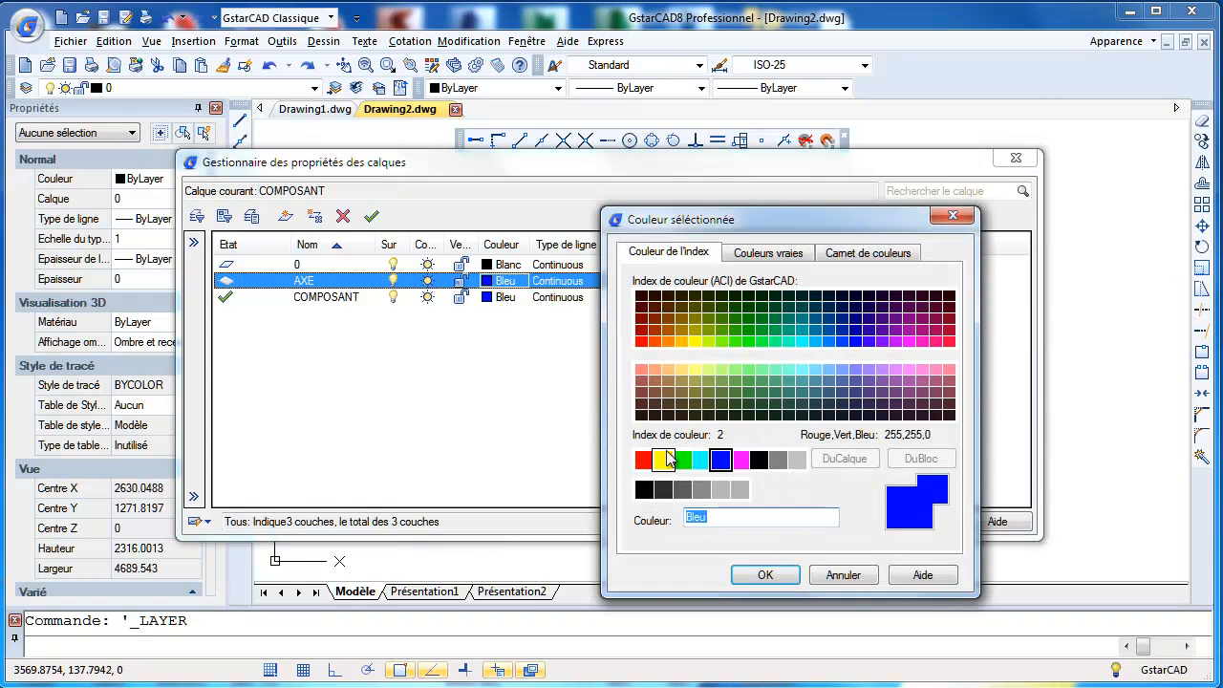
pyautogui.click(643, 460)
pyautogui.click(765, 574)
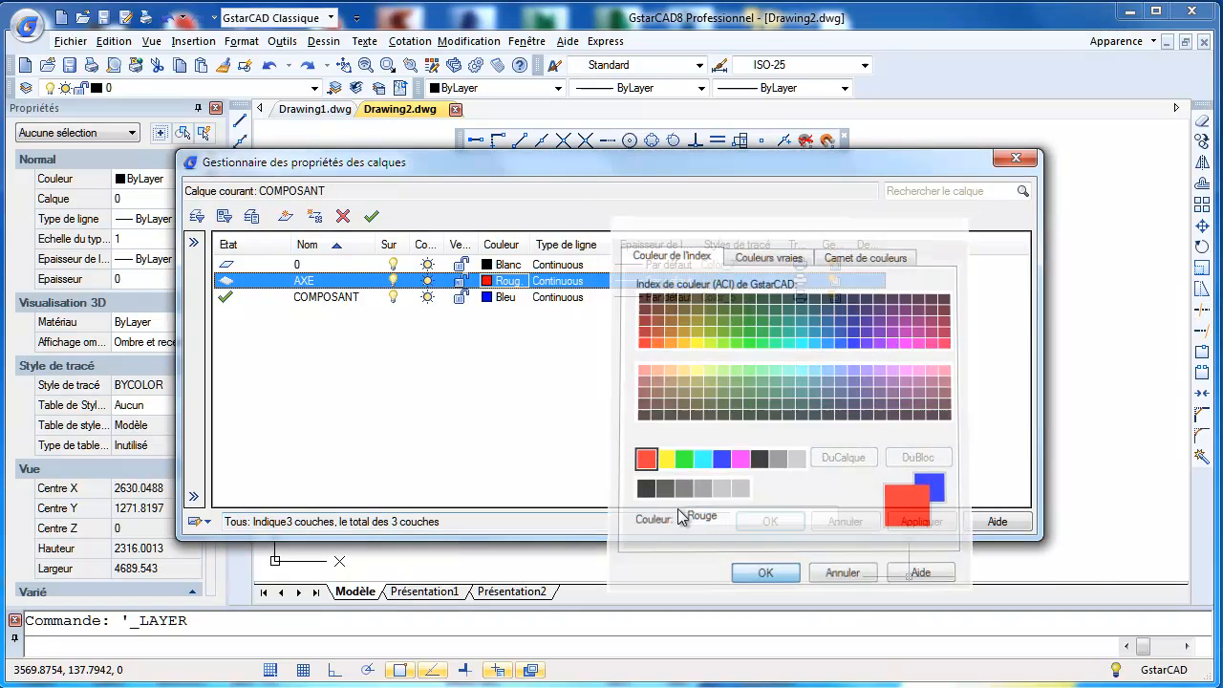
# Step: Create a layer named COTES and set its colour to magenta
pyautogui.click(285, 218)
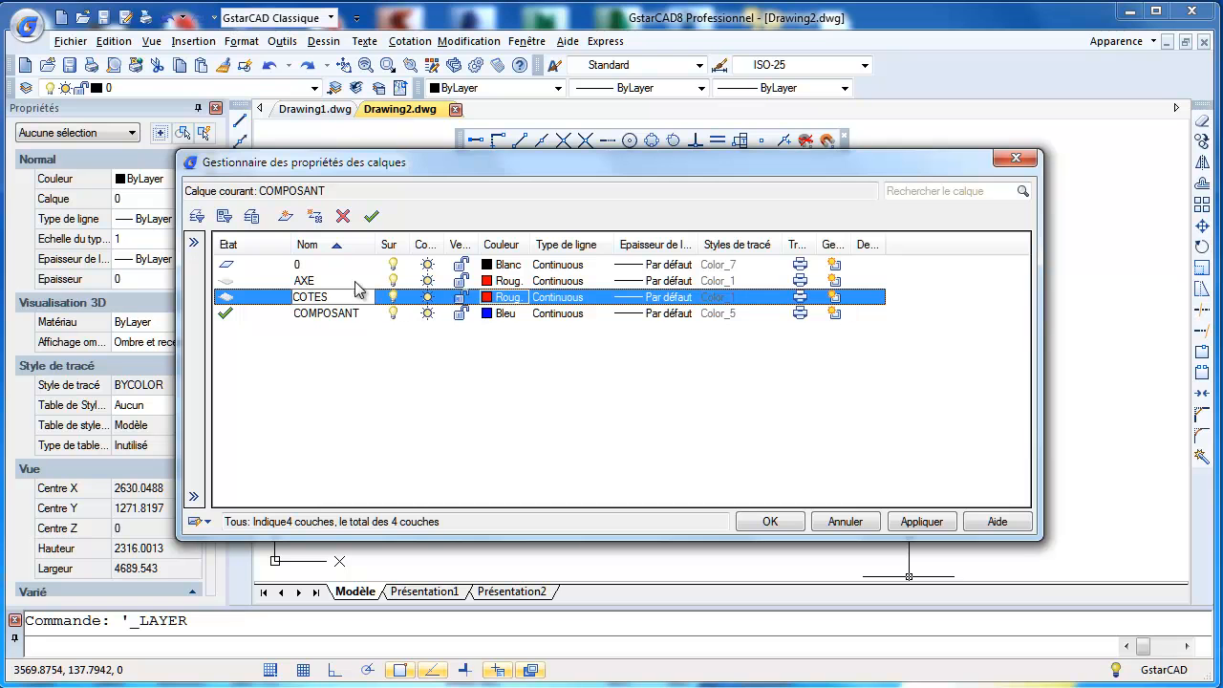
pyautogui.click(489, 299)
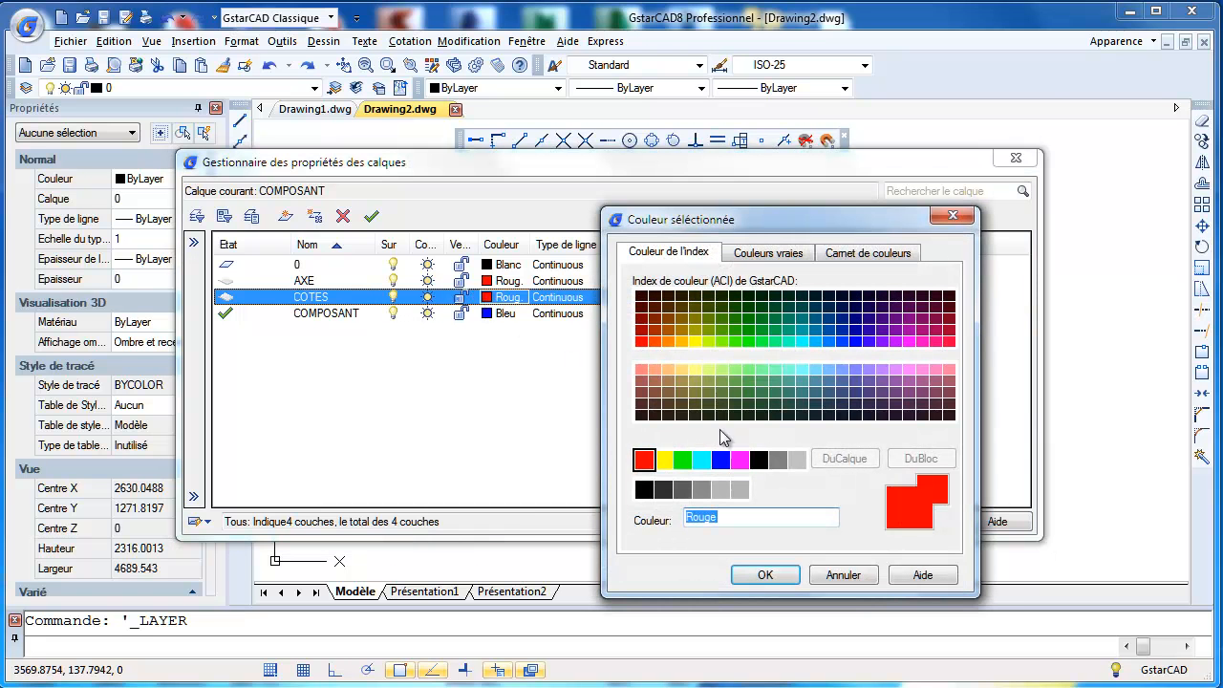
pyautogui.click(739, 460)
pyautogui.click(761, 574)
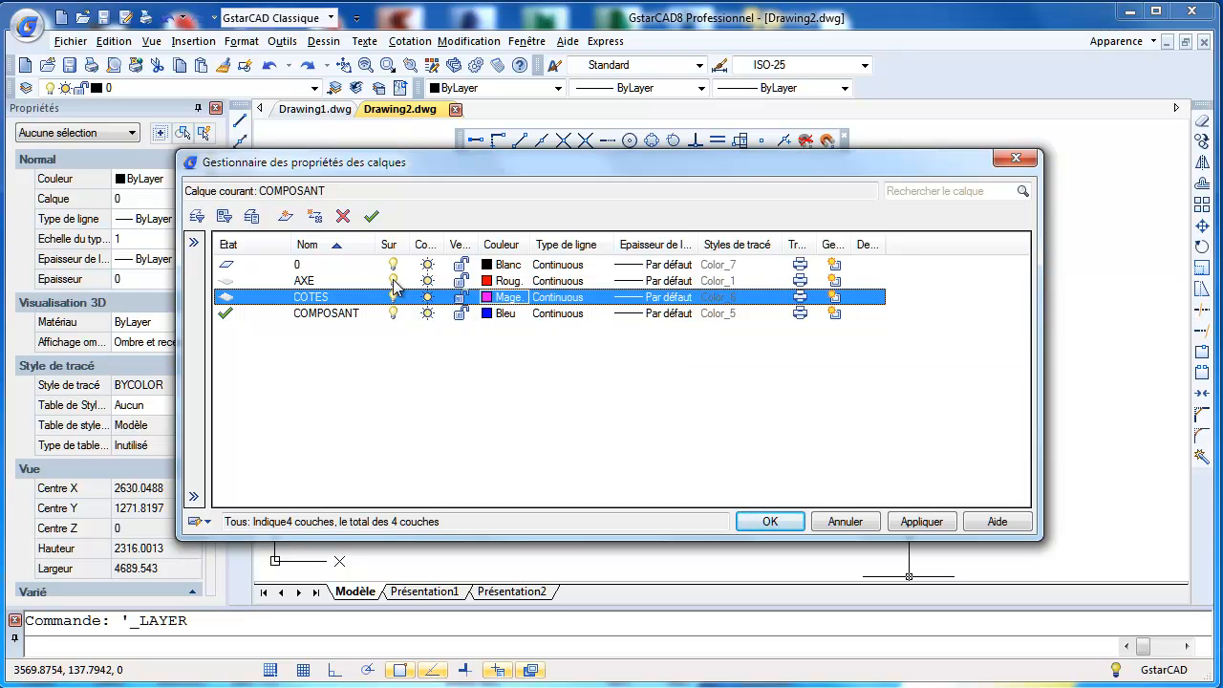
# Step: Load the CENTER linetype from gcadiso.lin, assign it to the AXE layer, and apply the layer settings
pyautogui.click(333, 282)
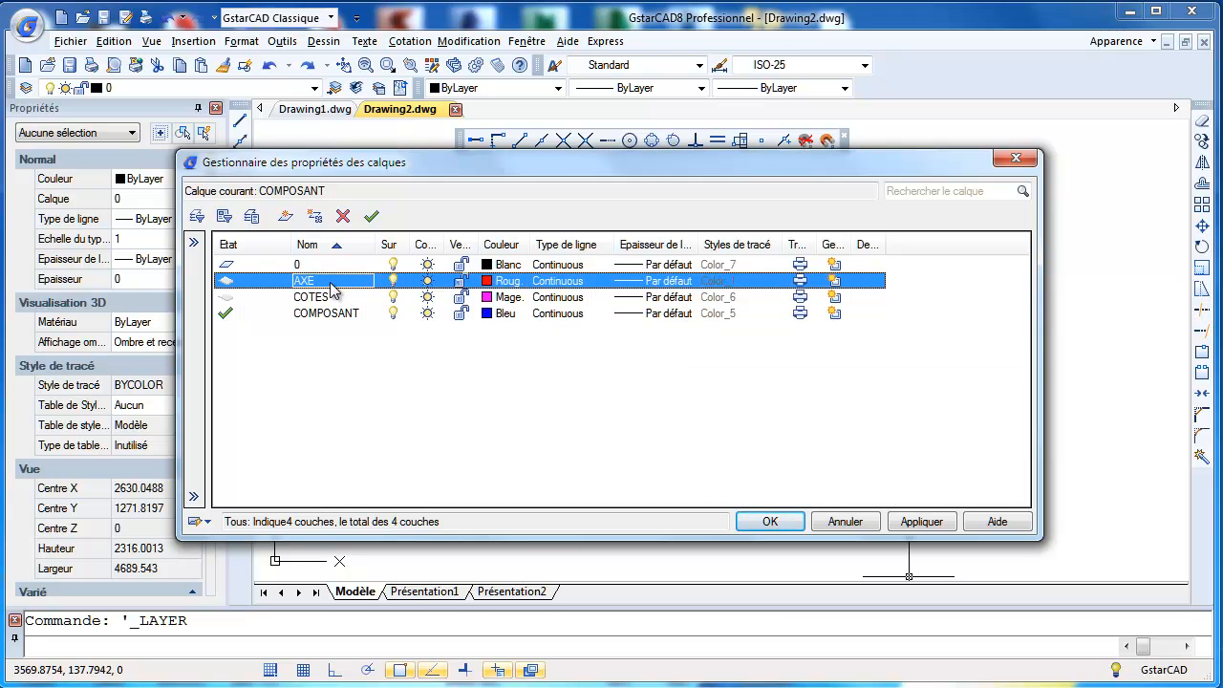
pyautogui.click(558, 281)
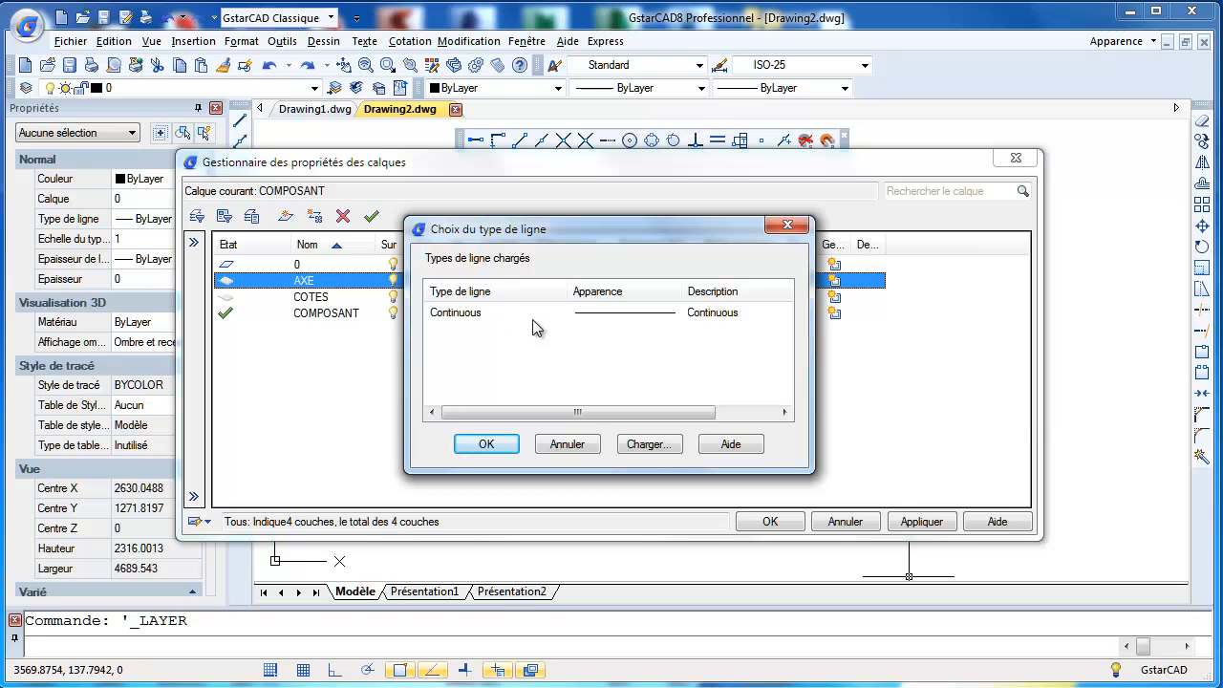
pyautogui.click(647, 444)
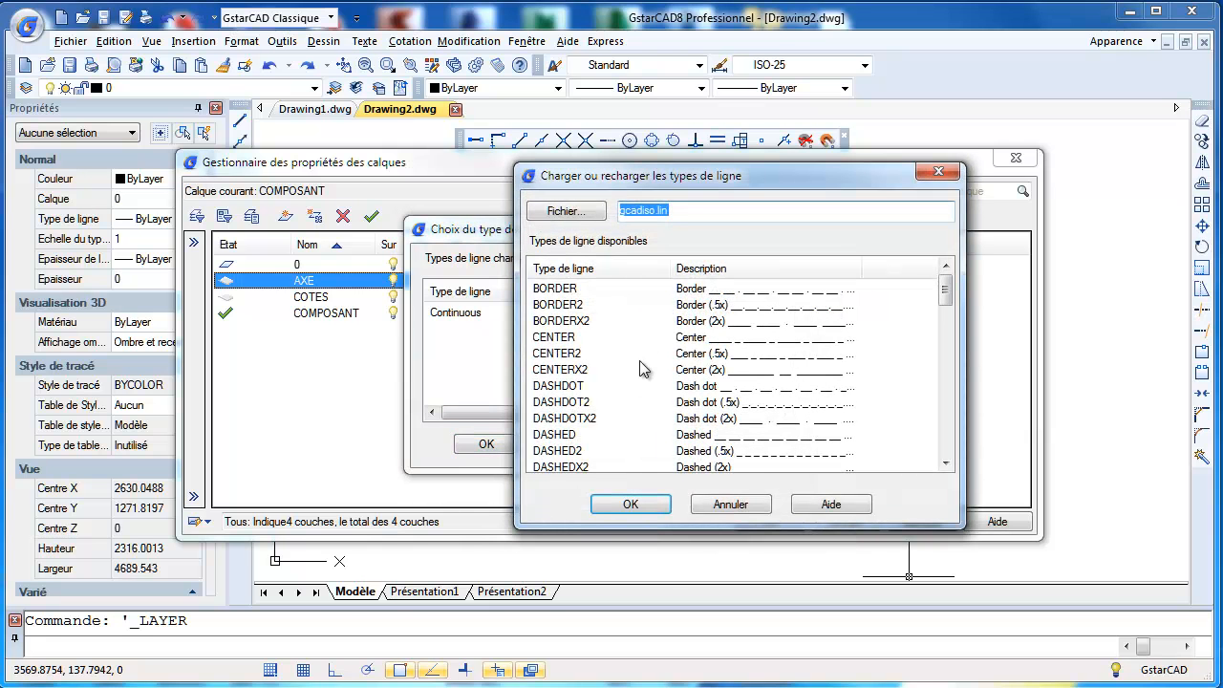
pyautogui.click(552, 340)
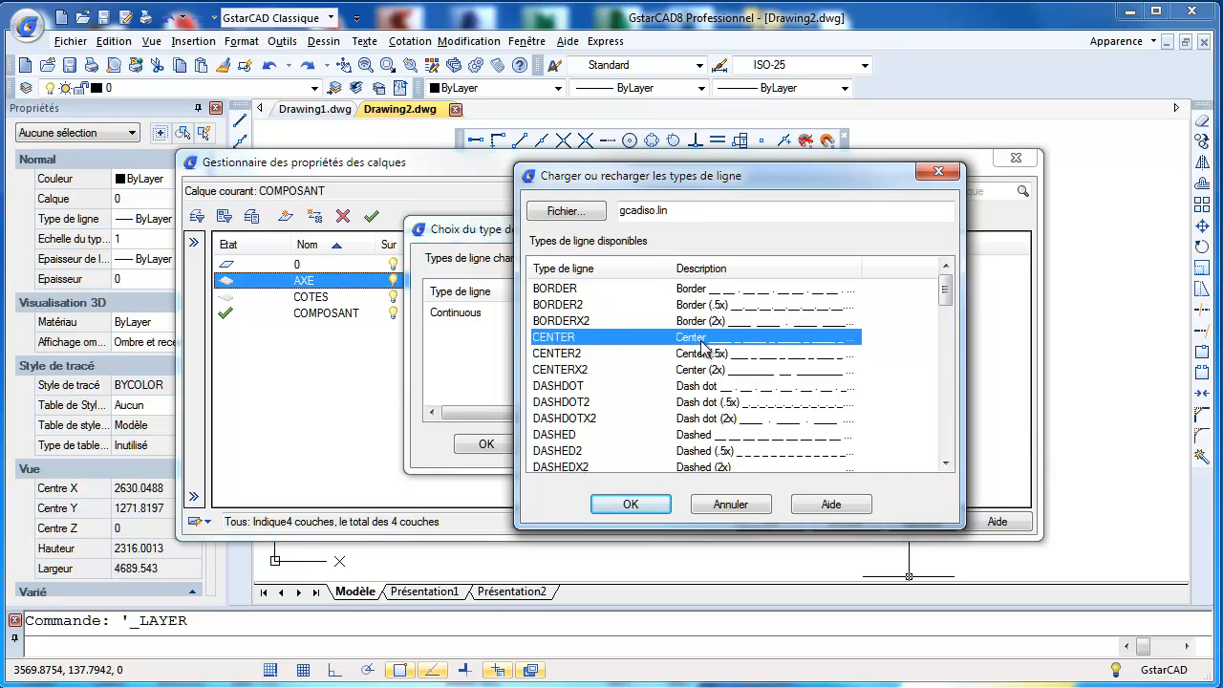
pyautogui.click(631, 505)
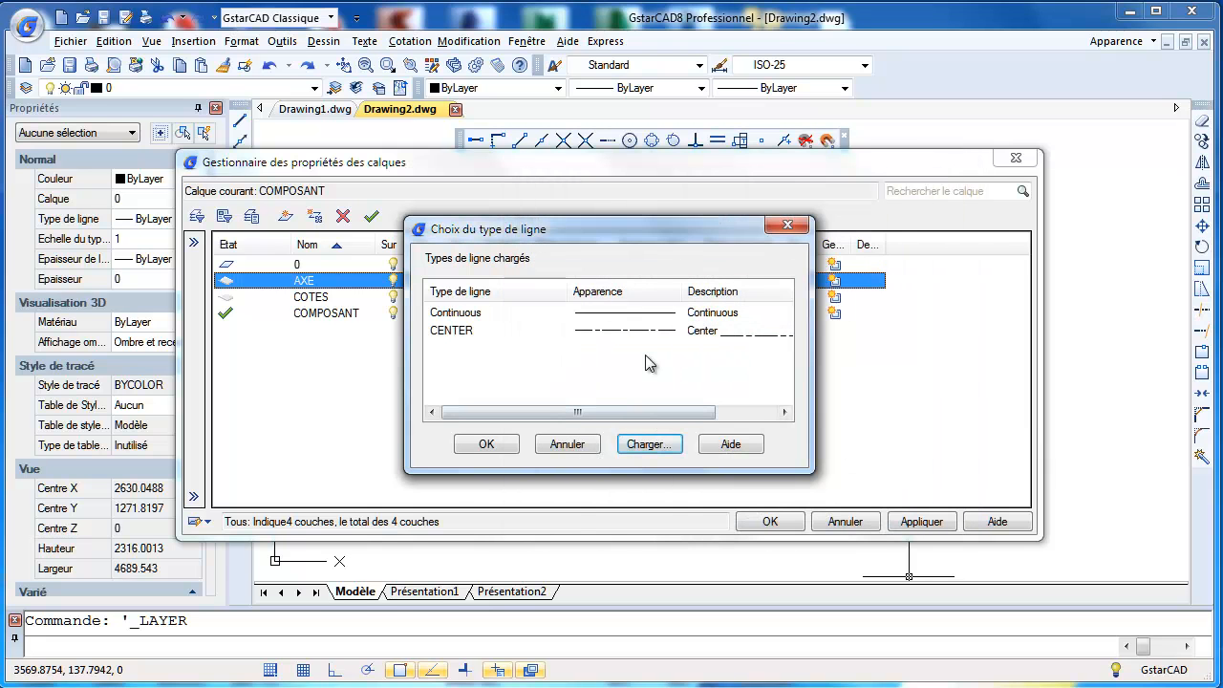
pyautogui.click(505, 453)
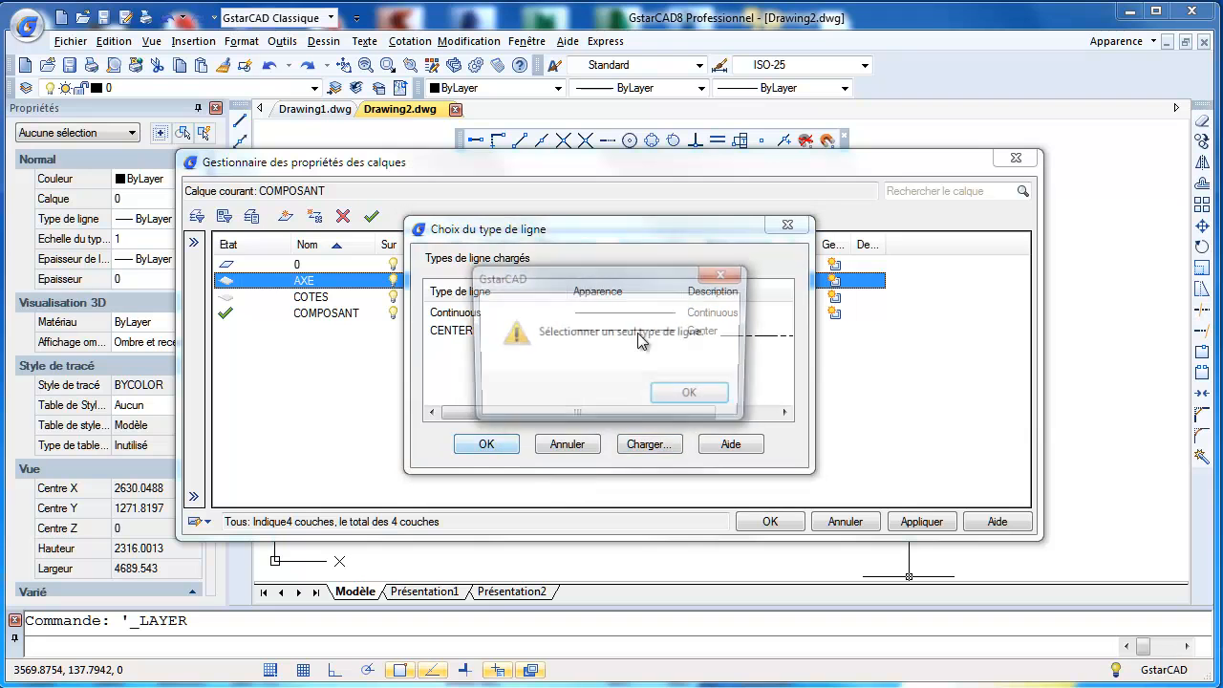
pyautogui.click(688, 398)
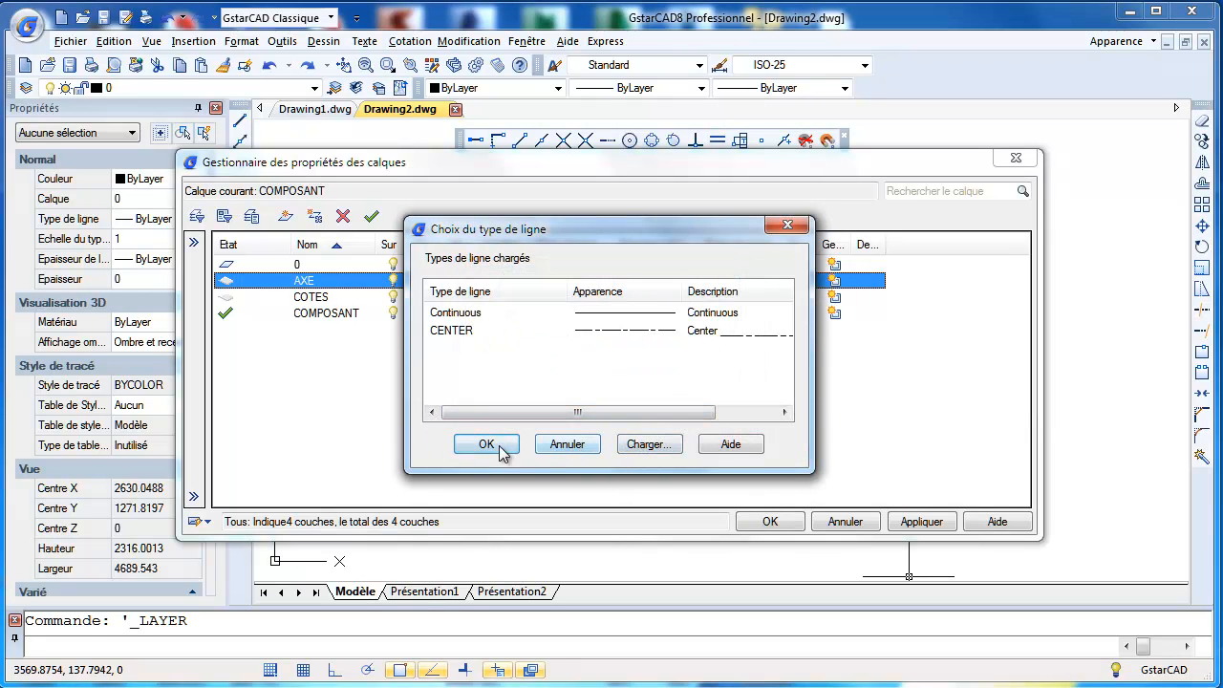
pyautogui.click(449, 331)
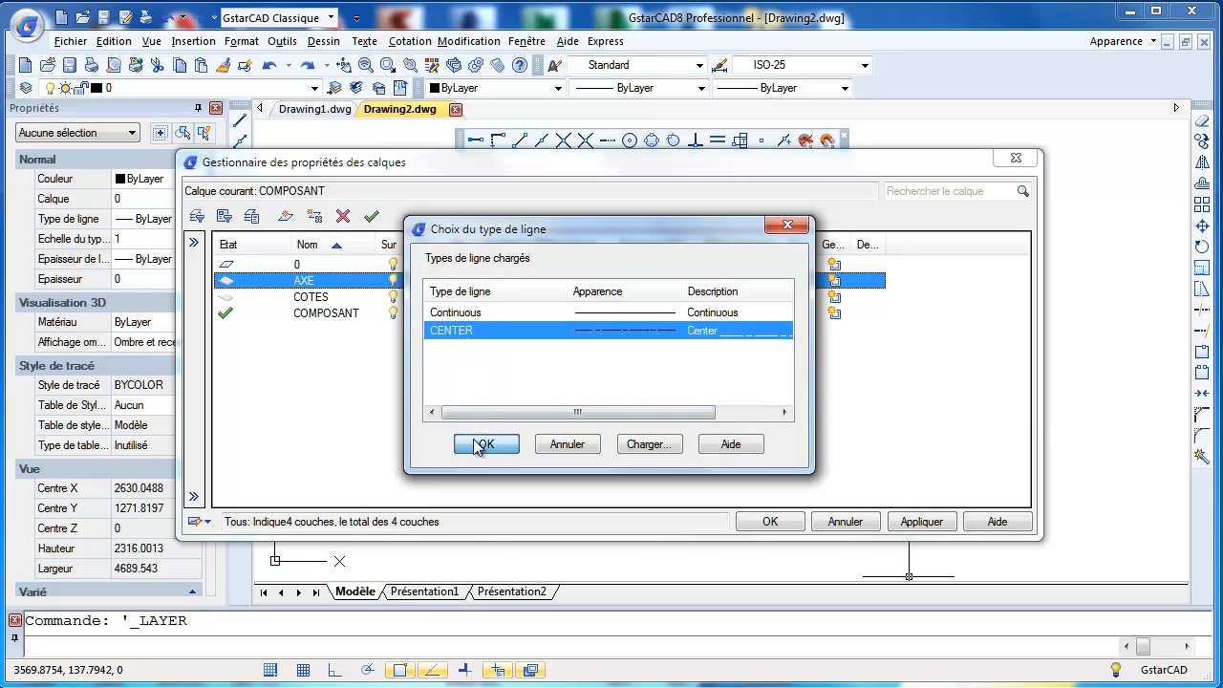
pyautogui.click(486, 444)
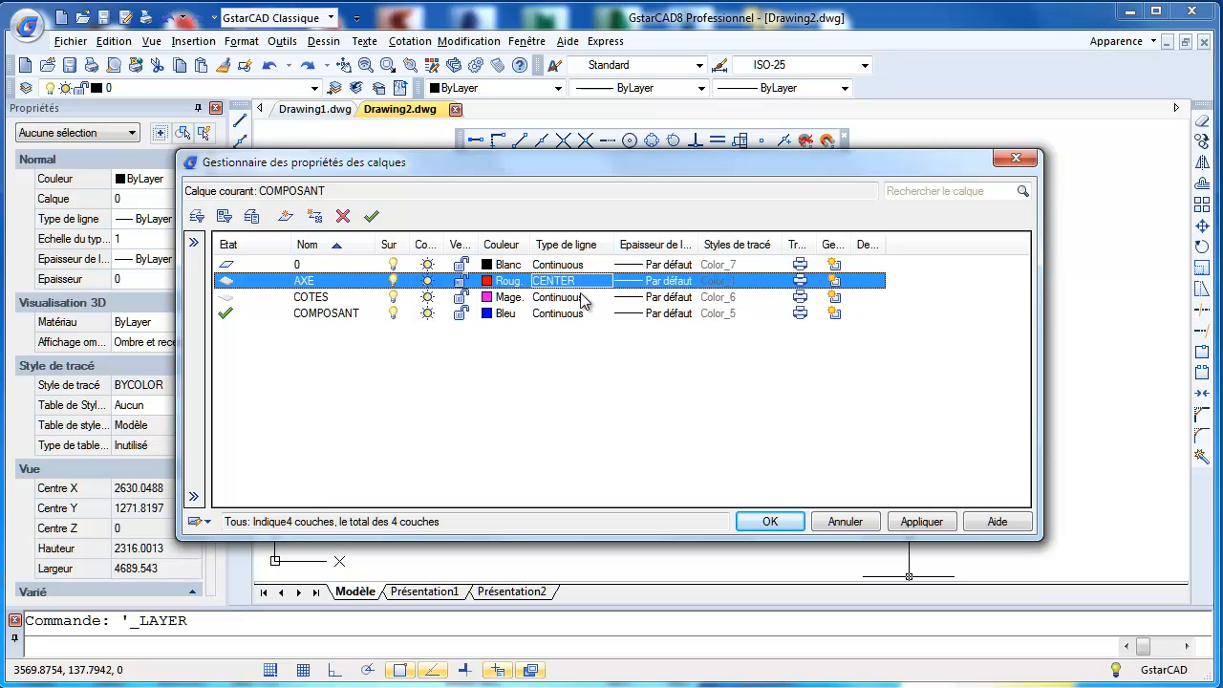
pyautogui.click(922, 524)
pyautogui.click(771, 522)
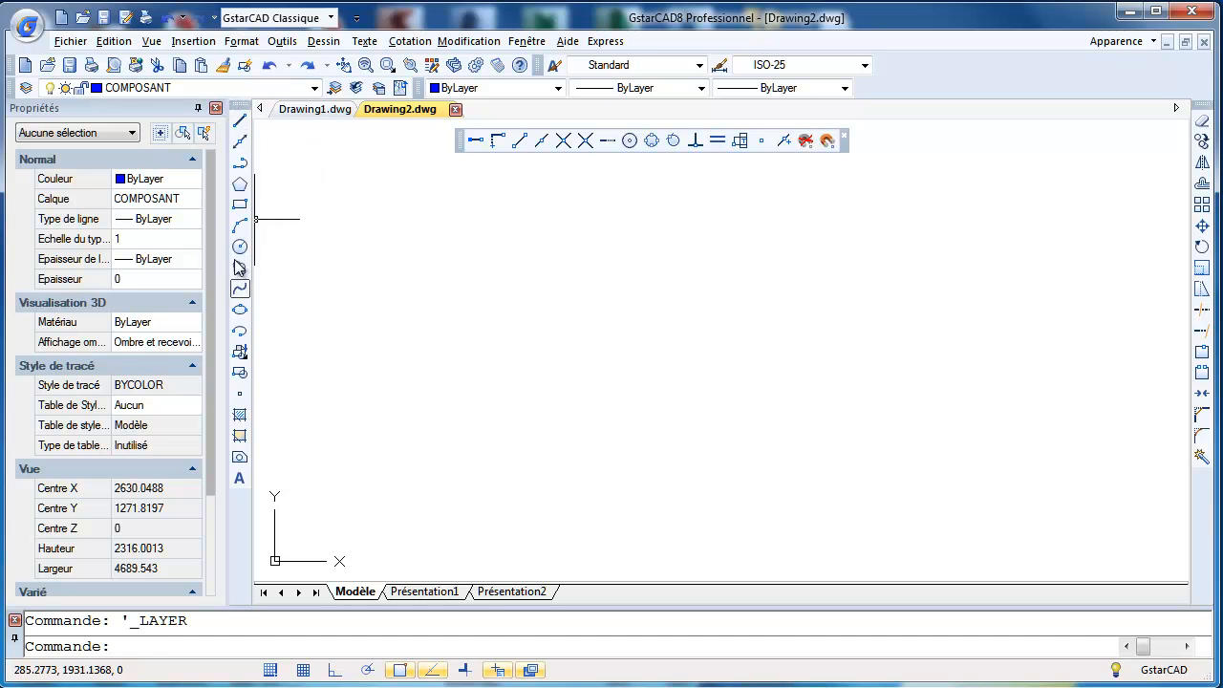
# Step: Draw a rectangle 500 wide by 300 high on the COMPOSANT layer
pyautogui.click(240, 205)
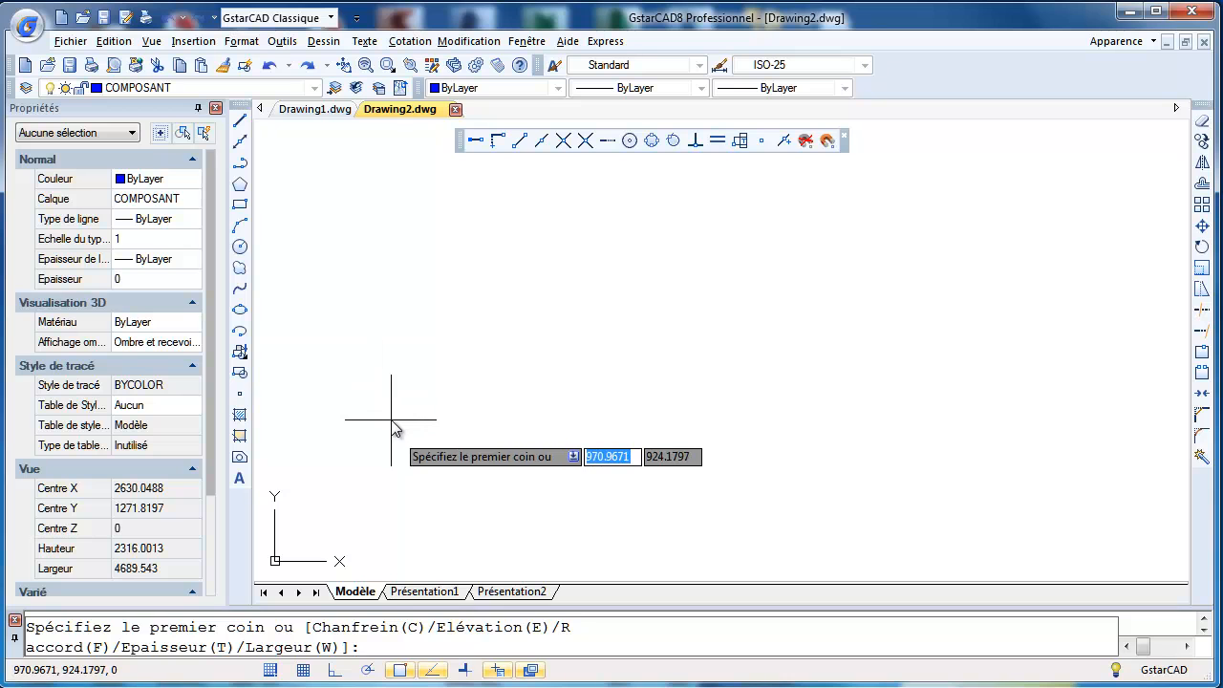
pyautogui.click(391, 419)
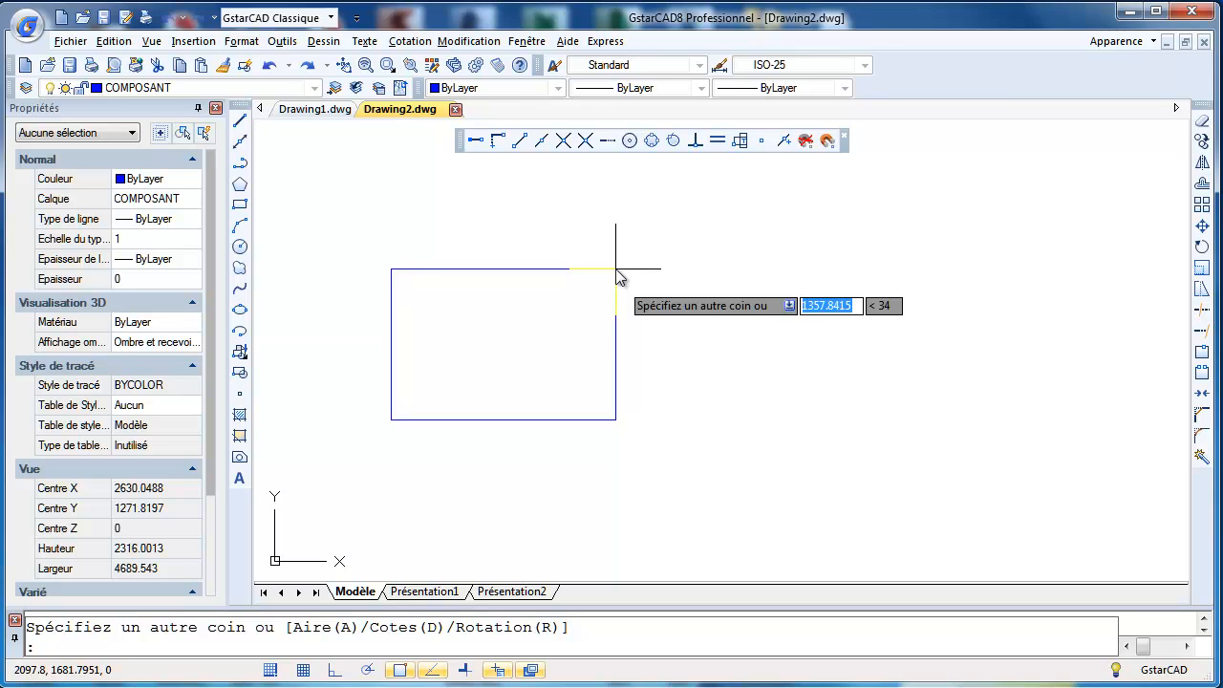
pyautogui.write('500')
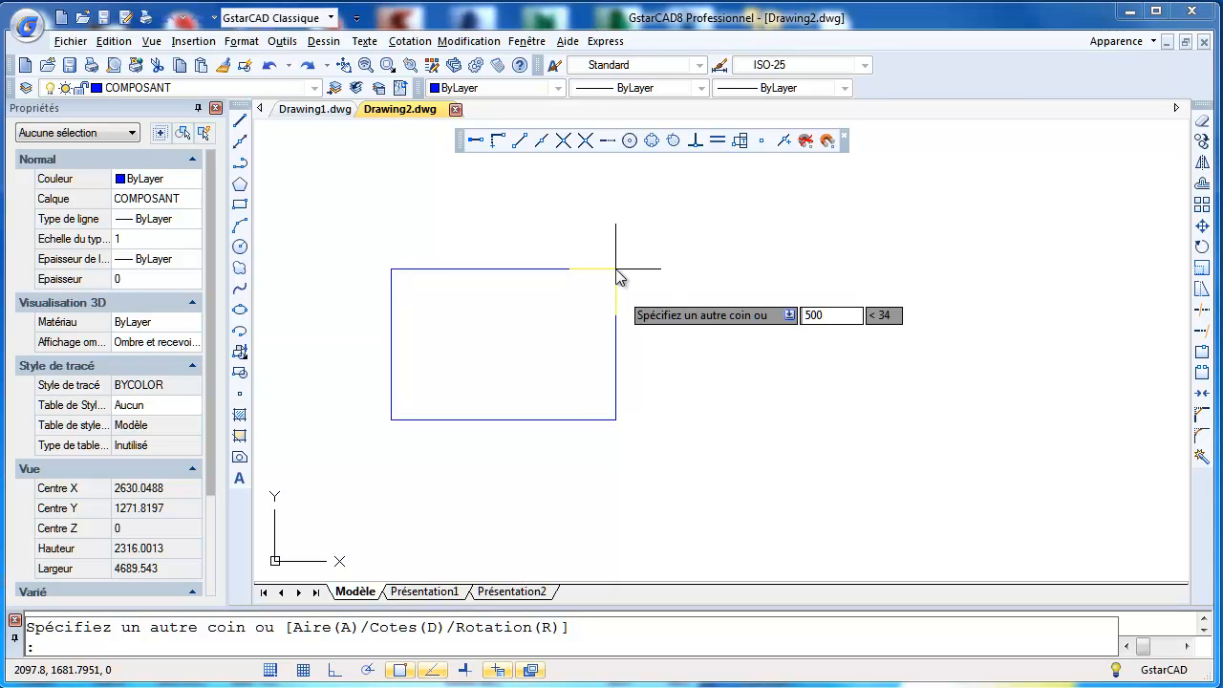
pyautogui.press('Tab')
pyautogui.write('30')
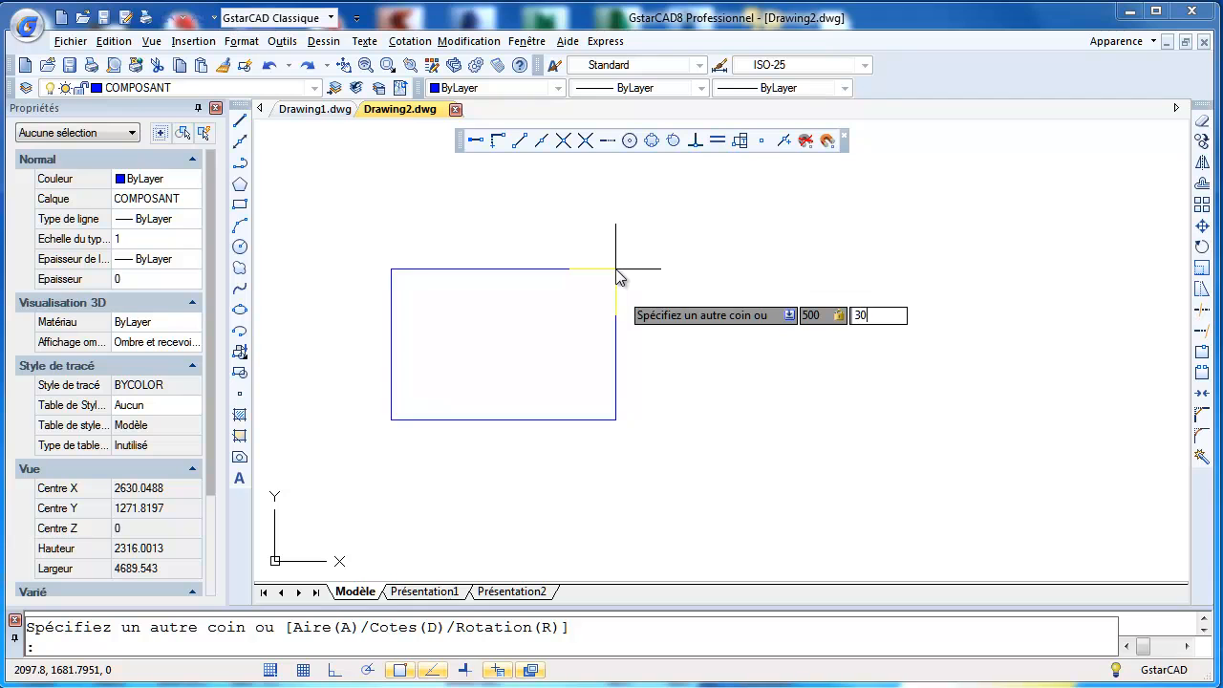
pyautogui.write('0')
pyautogui.press('Return')
pyautogui.scroll(-3, 423, 415)
pyautogui.moveTo(424, 415)
pyautogui.mouseDown(button='middle')
pyautogui.moveTo(536, 349)
pyautogui.moveTo(563, 377)
pyautogui.moveTo(560, 342)
pyautogui.mouseUp(button='middle')
pyautogui.scroll(3, 535, 349)
pyautogui.scroll(2, 562, 377)
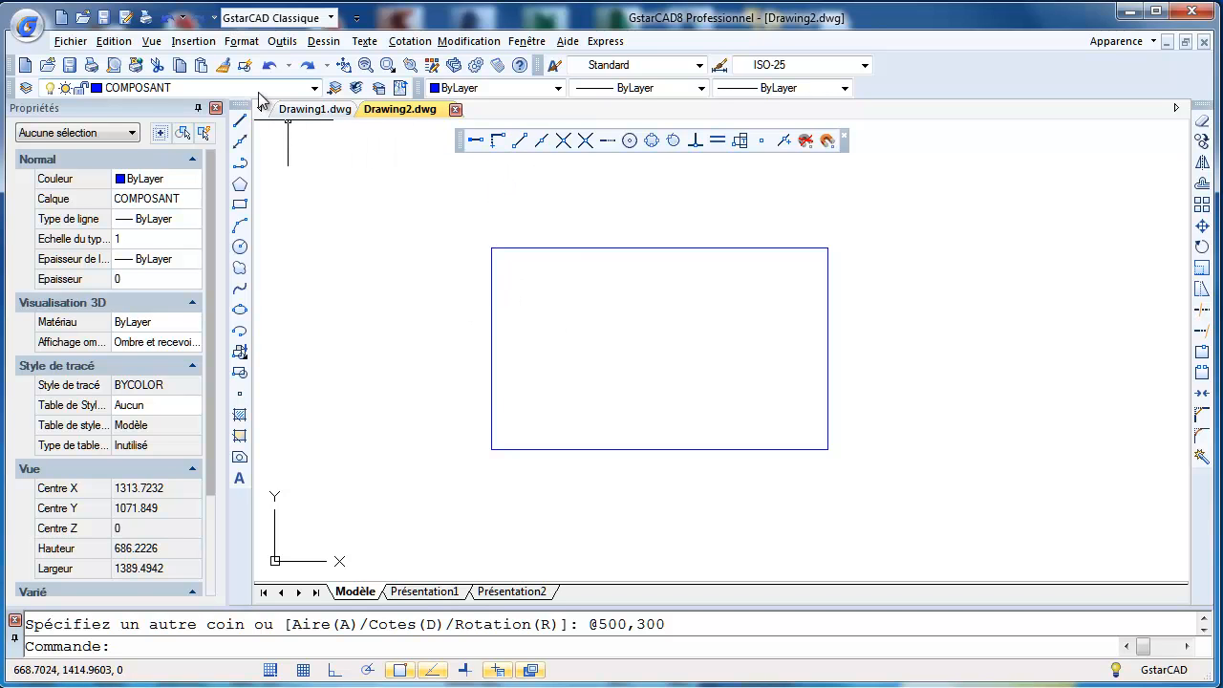
pyautogui.click(26, 87)
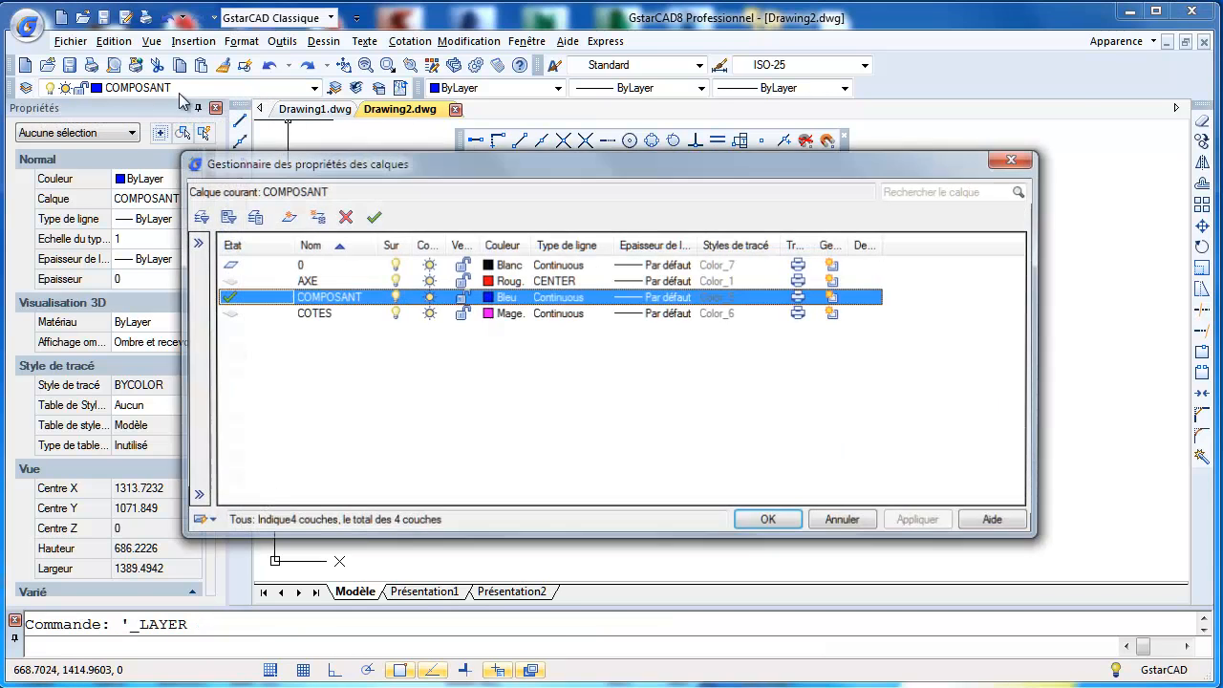
pyautogui.click(306, 282)
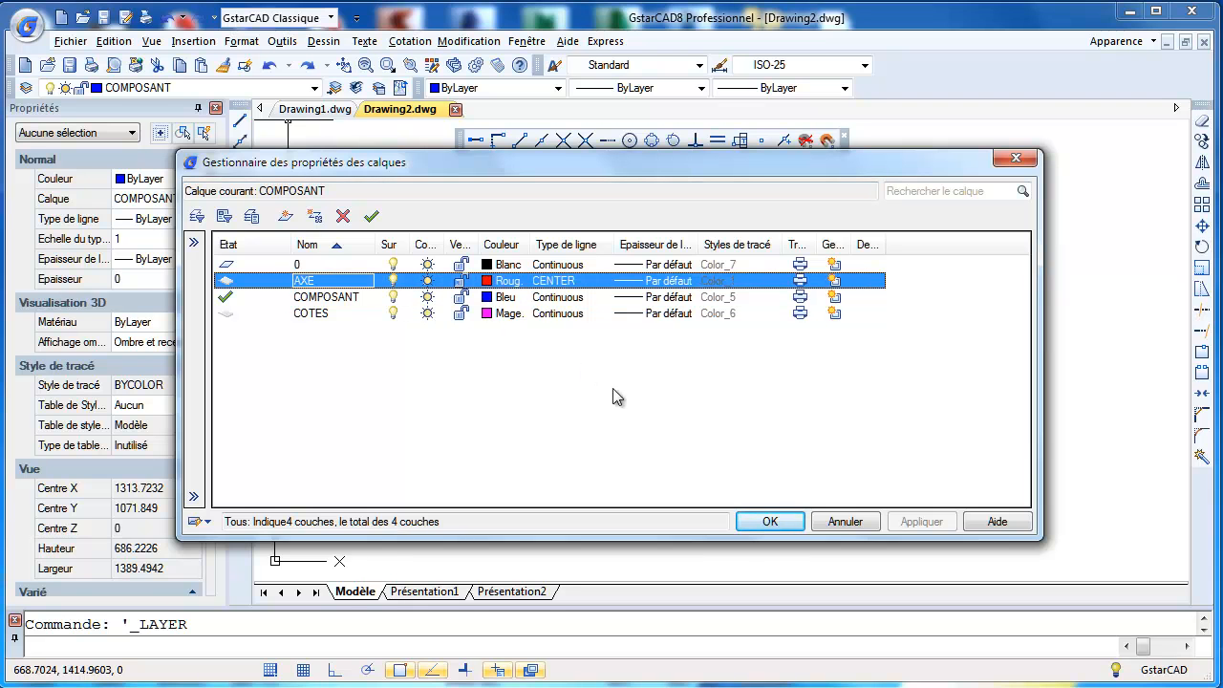
pyautogui.click(746, 521)
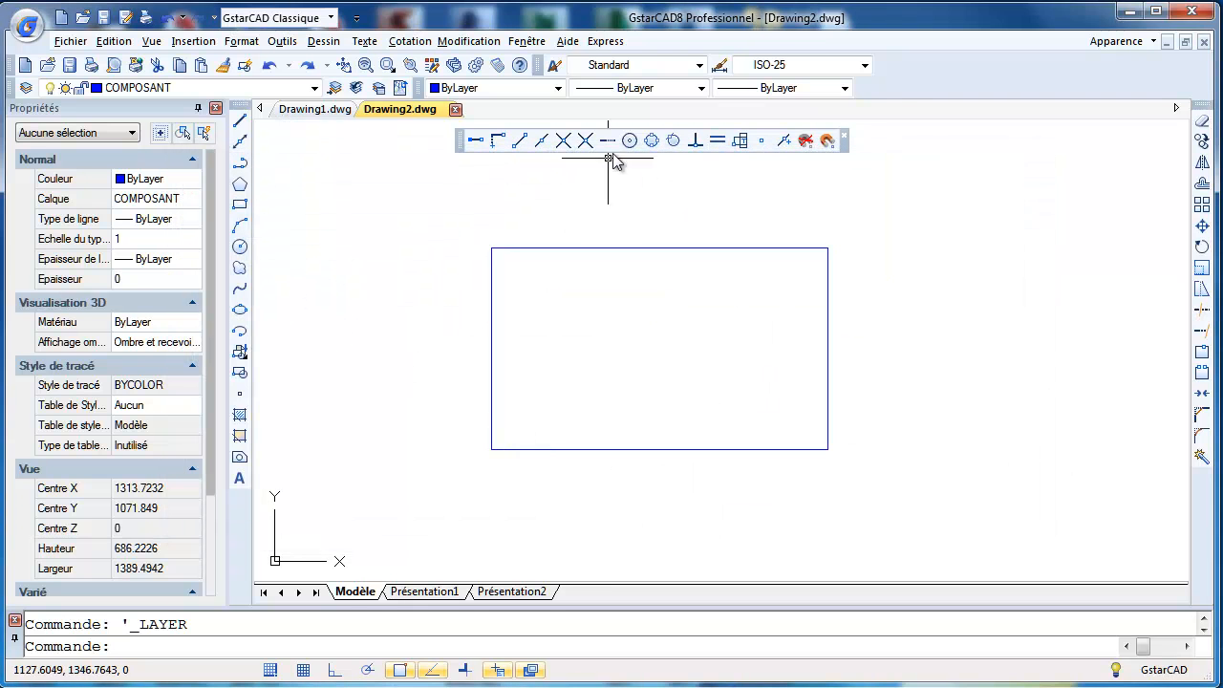
# Step: Make AXE the current layer and draw a vertical centre line between the midpoints of the rectangle's upper and lower edges
pyautogui.click(239, 88)
pyautogui.click(191, 115)
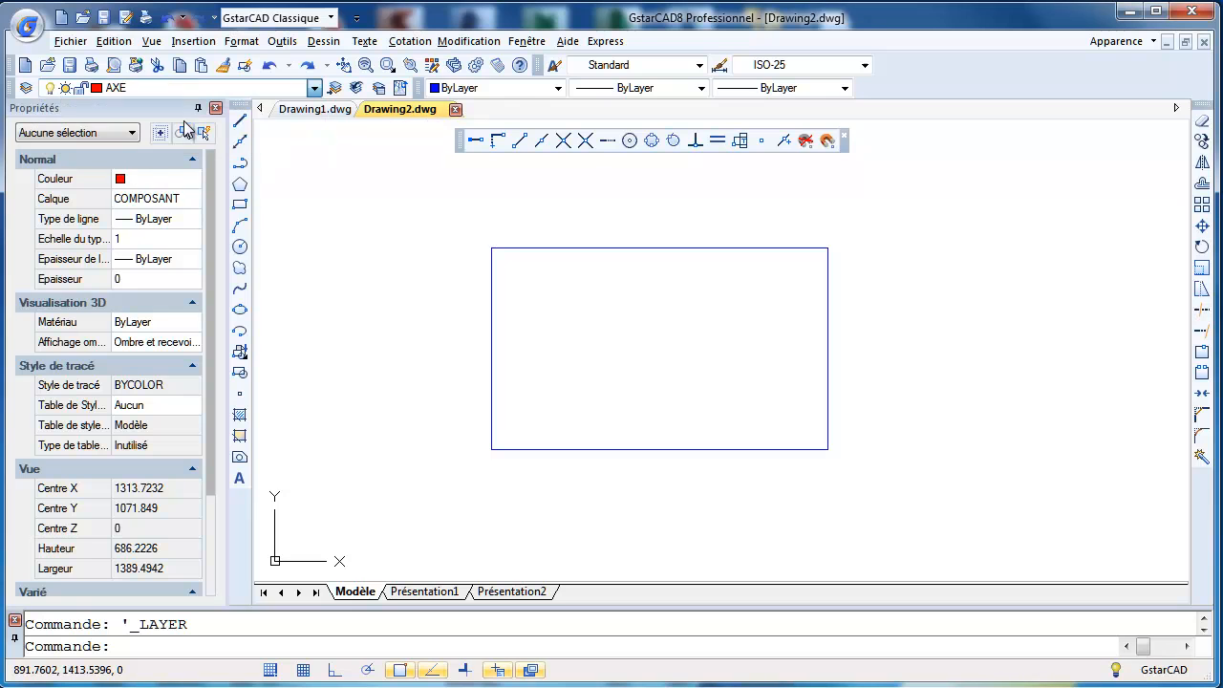
pyautogui.click(240, 121)
pyautogui.click(542, 142)
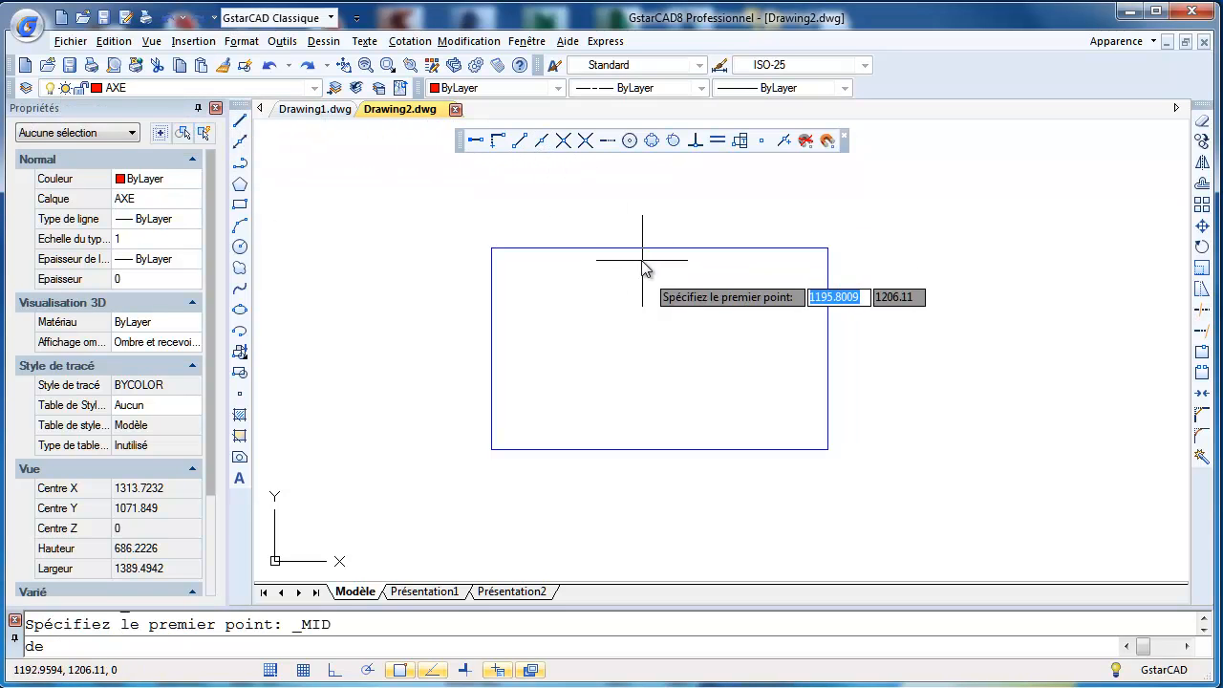
pyautogui.click(653, 250)
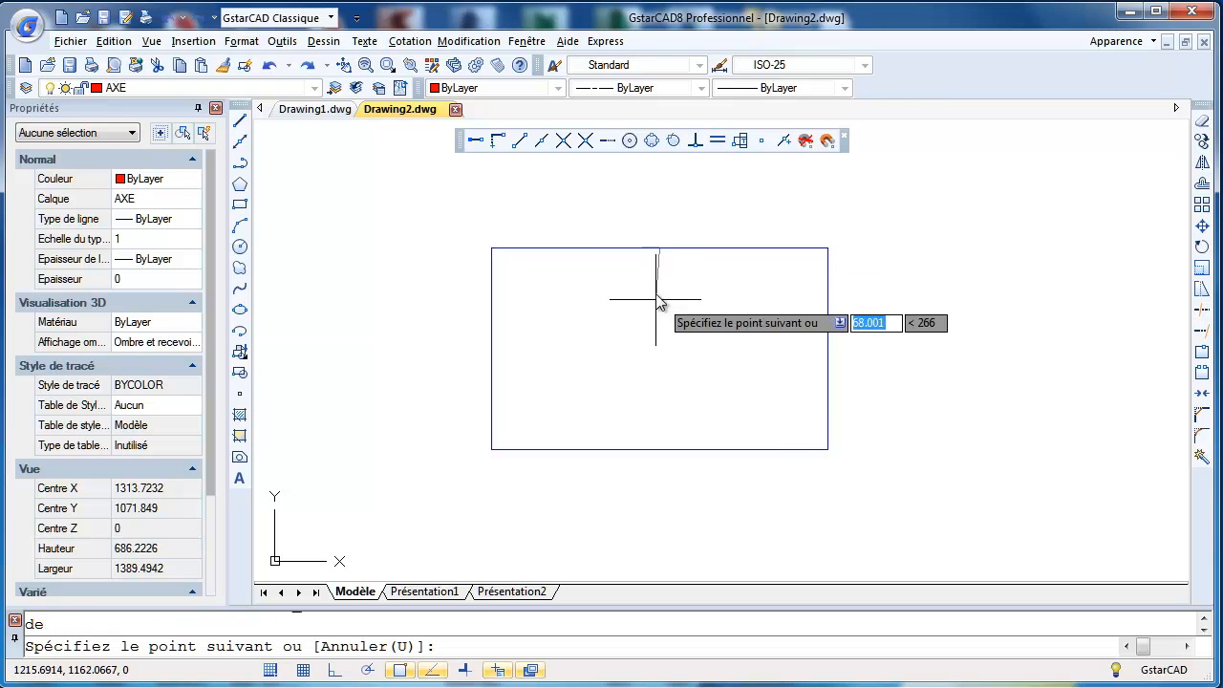
pyautogui.click(660, 449)
pyautogui.rightClick(663, 453)
pyautogui.click(693, 466)
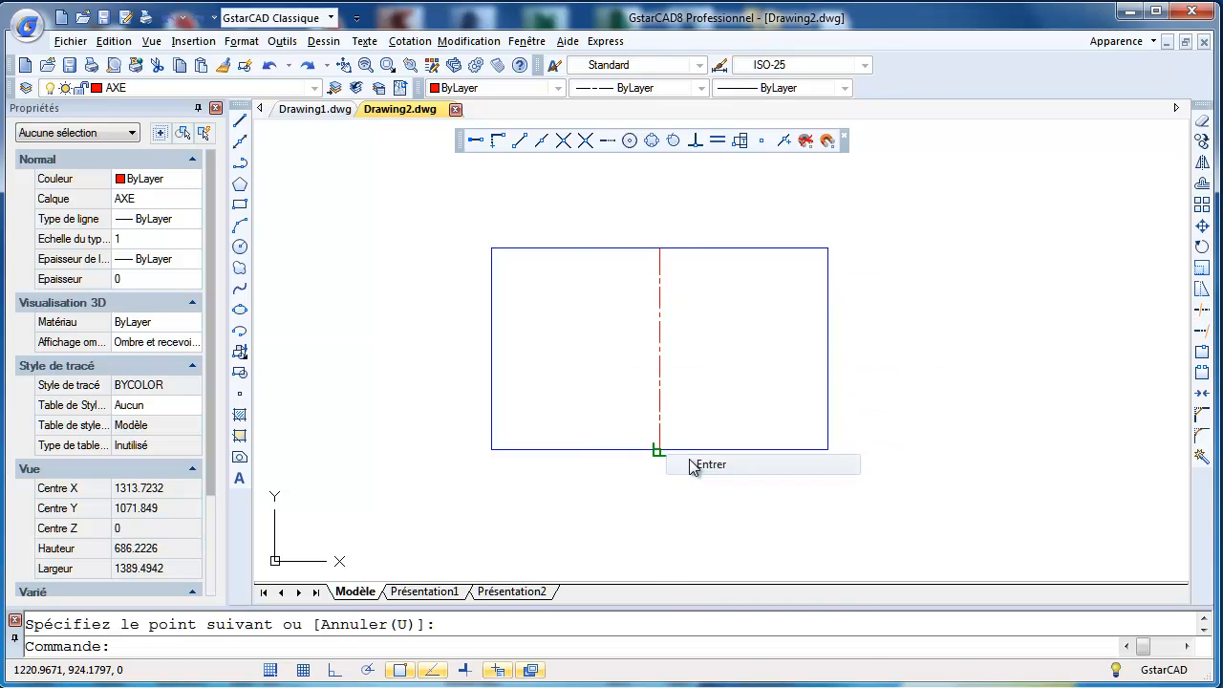
# Step: Draw a horizontal centre line on the AXE layer between the midpoints of the rectangle's two vertical edges
pyautogui.rightClick(595, 375)
pyautogui.click(616, 387)
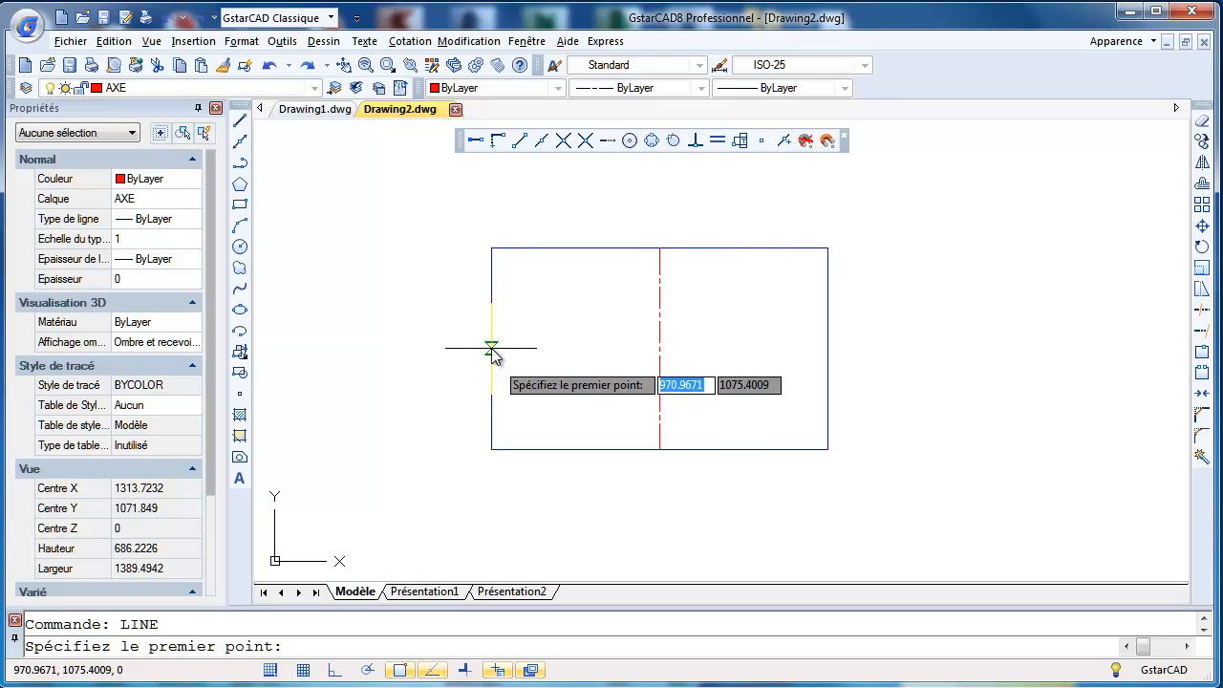
pyautogui.click(542, 140)
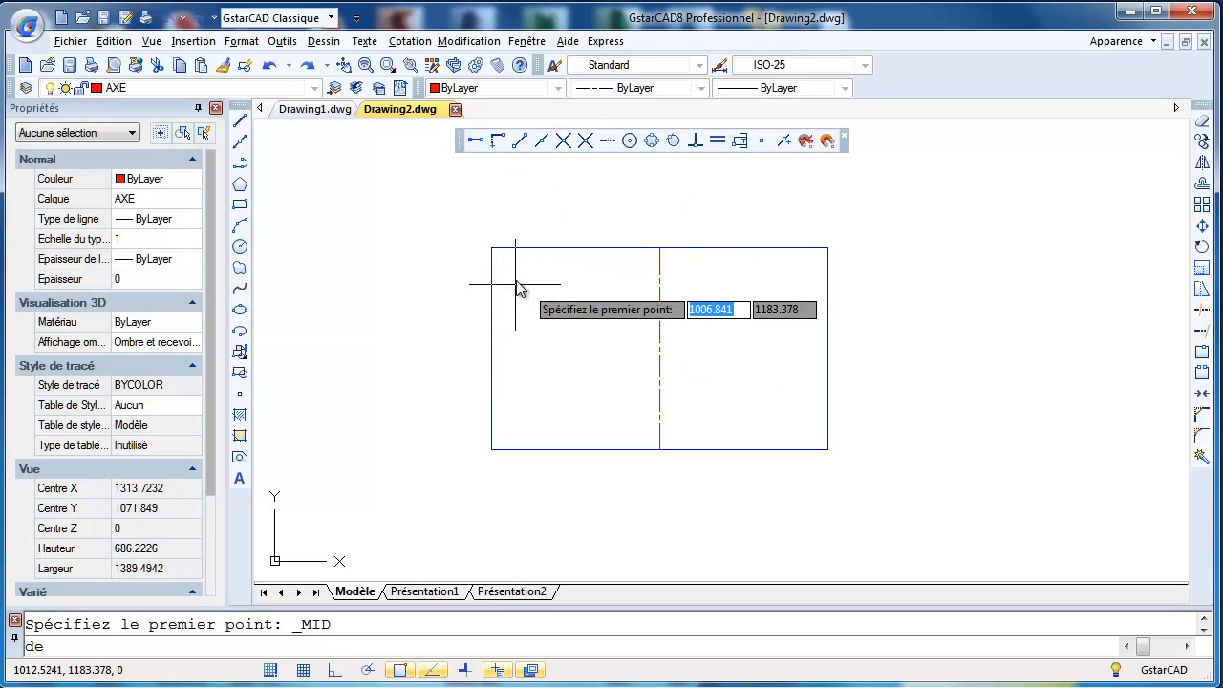
pyautogui.click(493, 336)
pyautogui.click(826, 352)
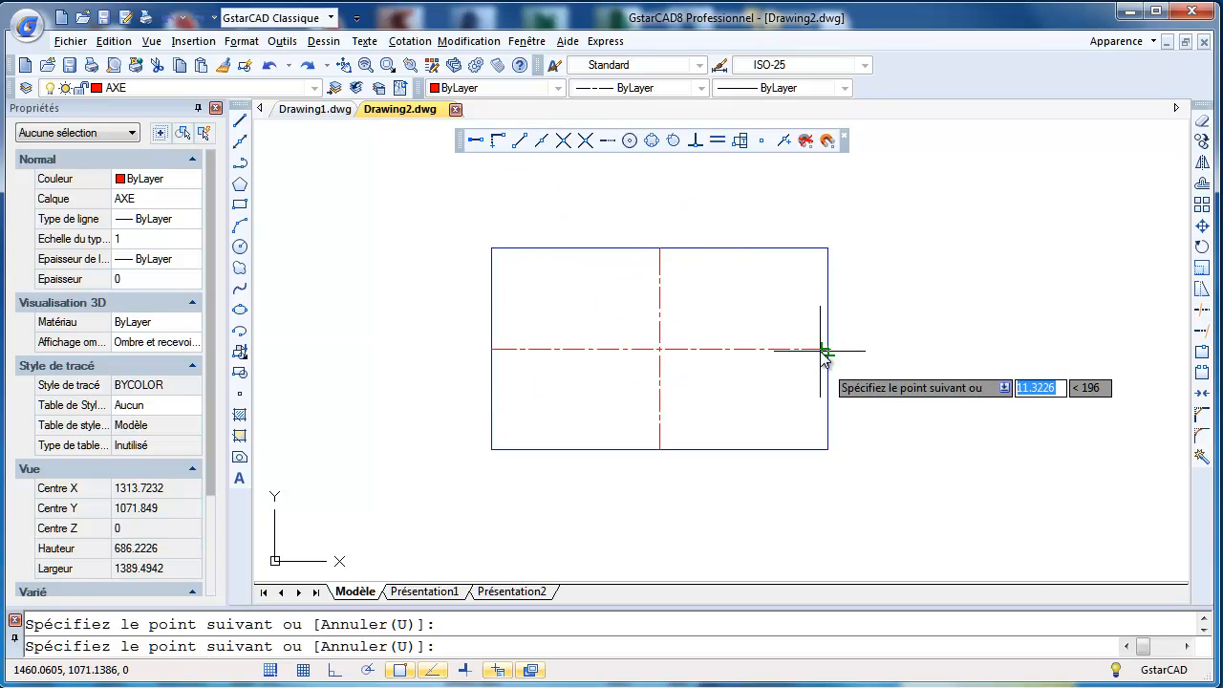
pyautogui.rightClick(820, 352)
pyautogui.click(849, 362)
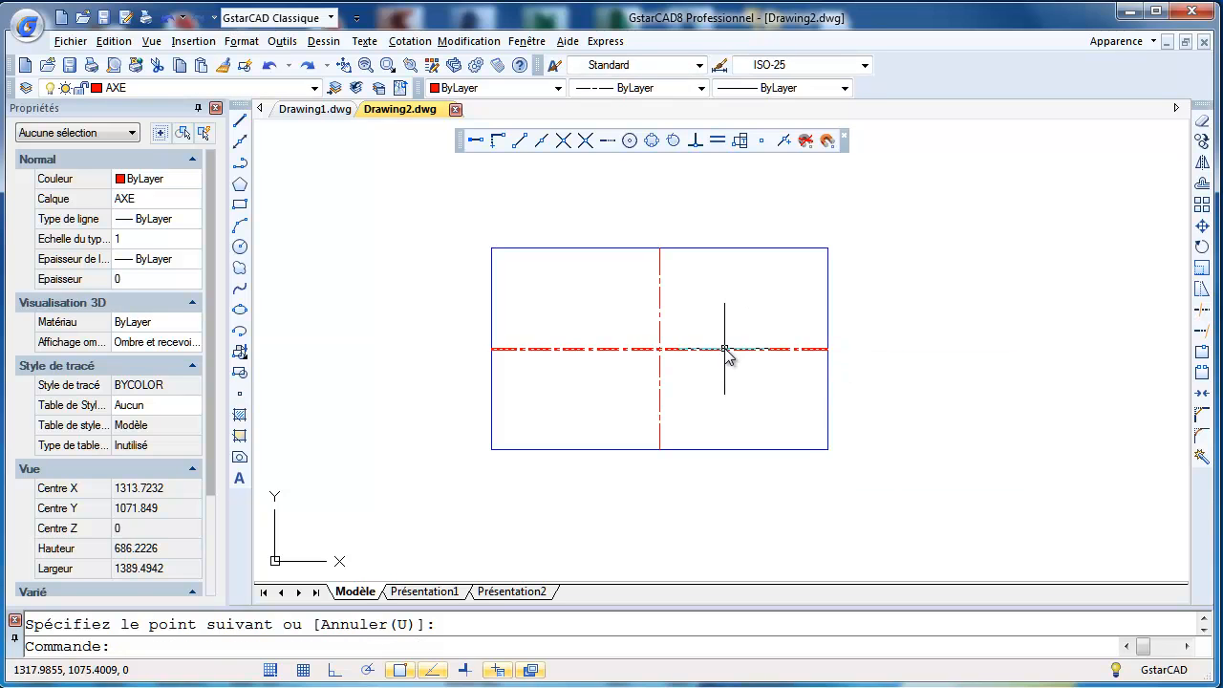
# Step: Make COMPOSANT the current layer and draw a circle of diameter 200 centred on the intersection of the two centre lines
pyautogui.moveTo(707, 347); pyautogui.dragTo(680, 354, button='middle')
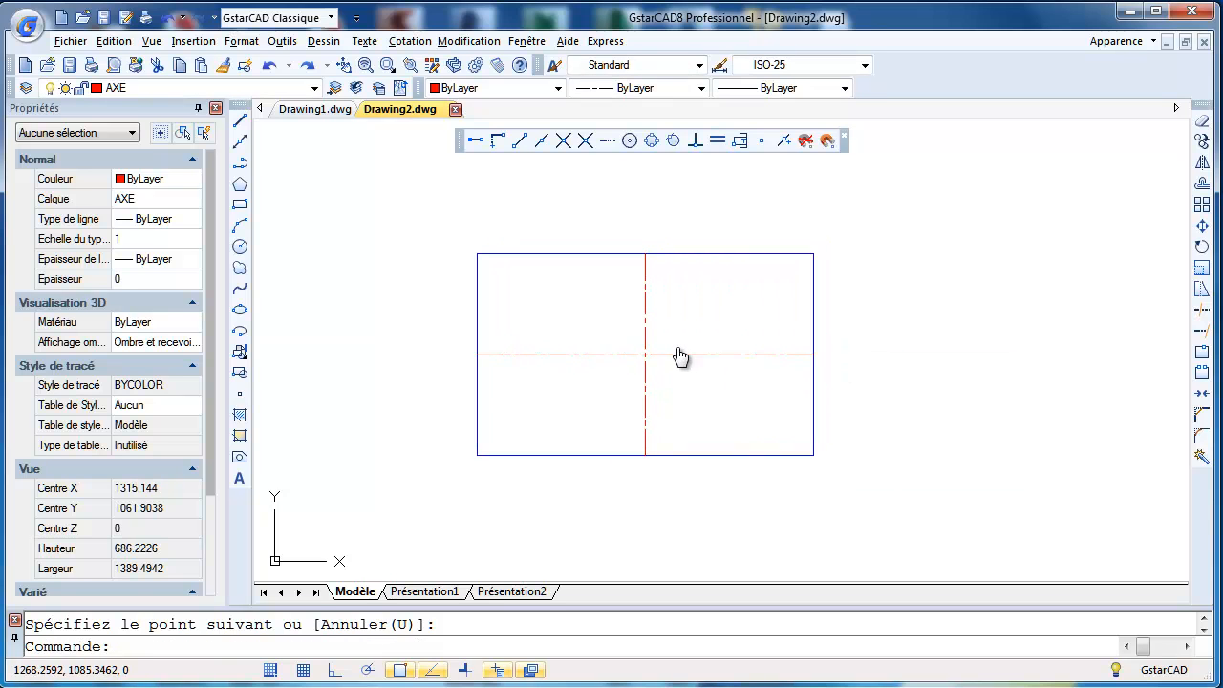
pyautogui.click(202, 91)
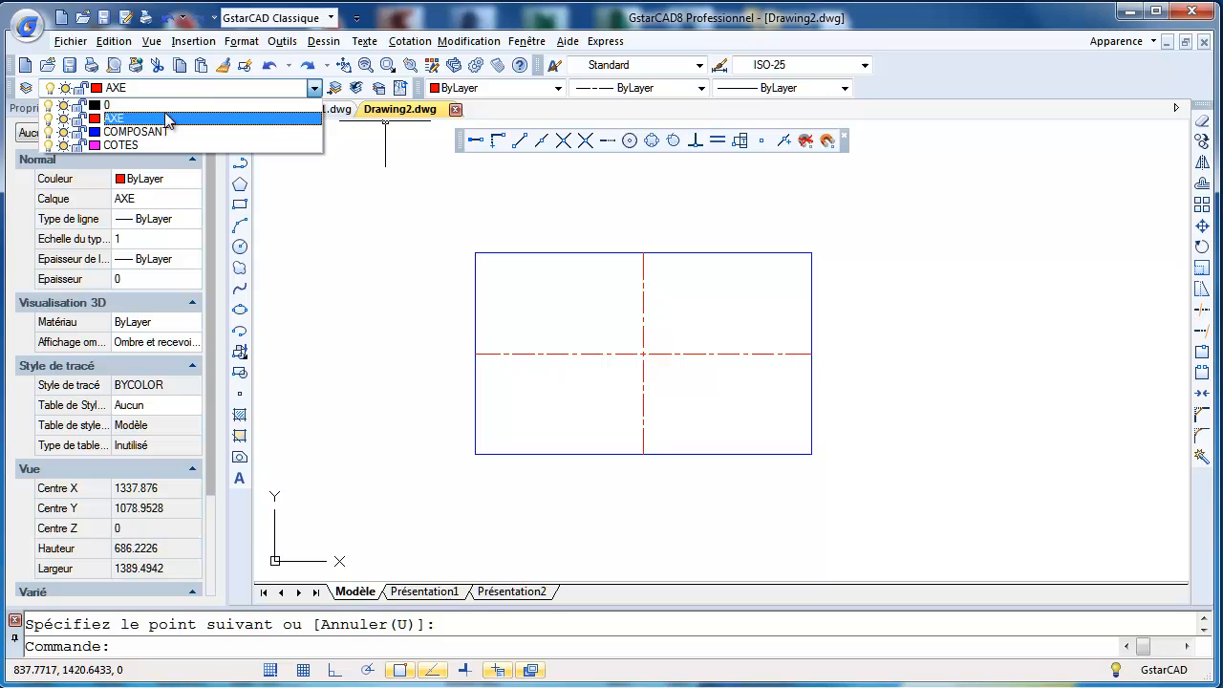
pyautogui.click(161, 134)
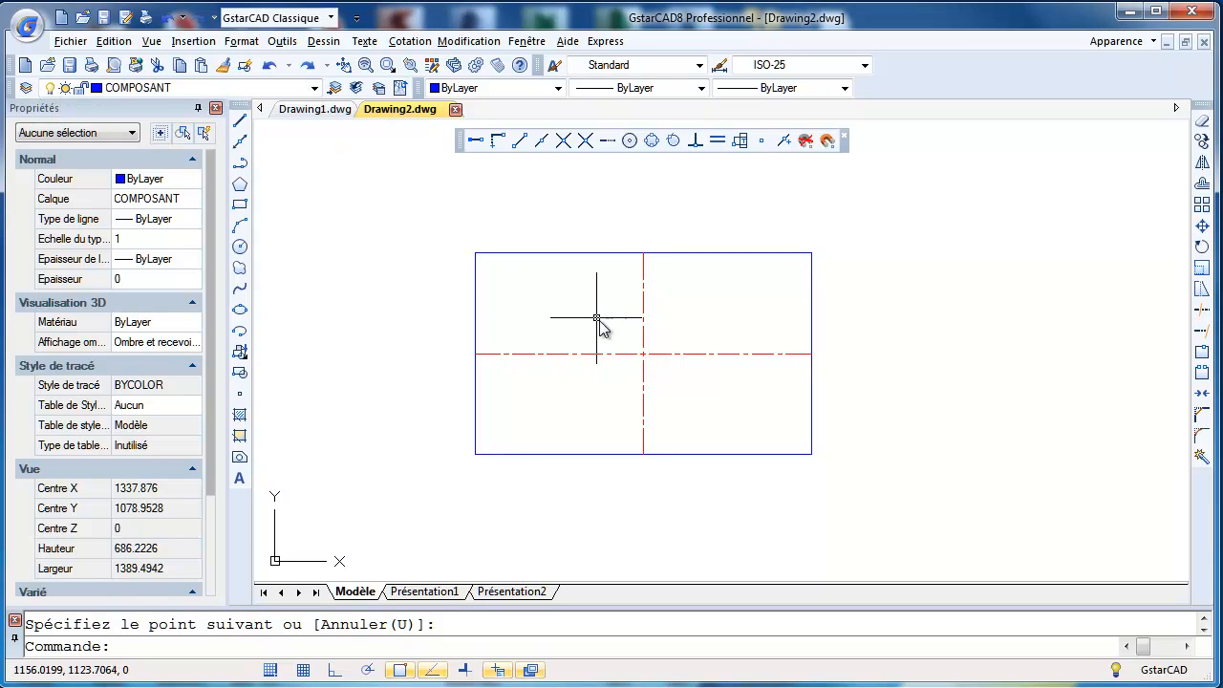
pyautogui.click(240, 248)
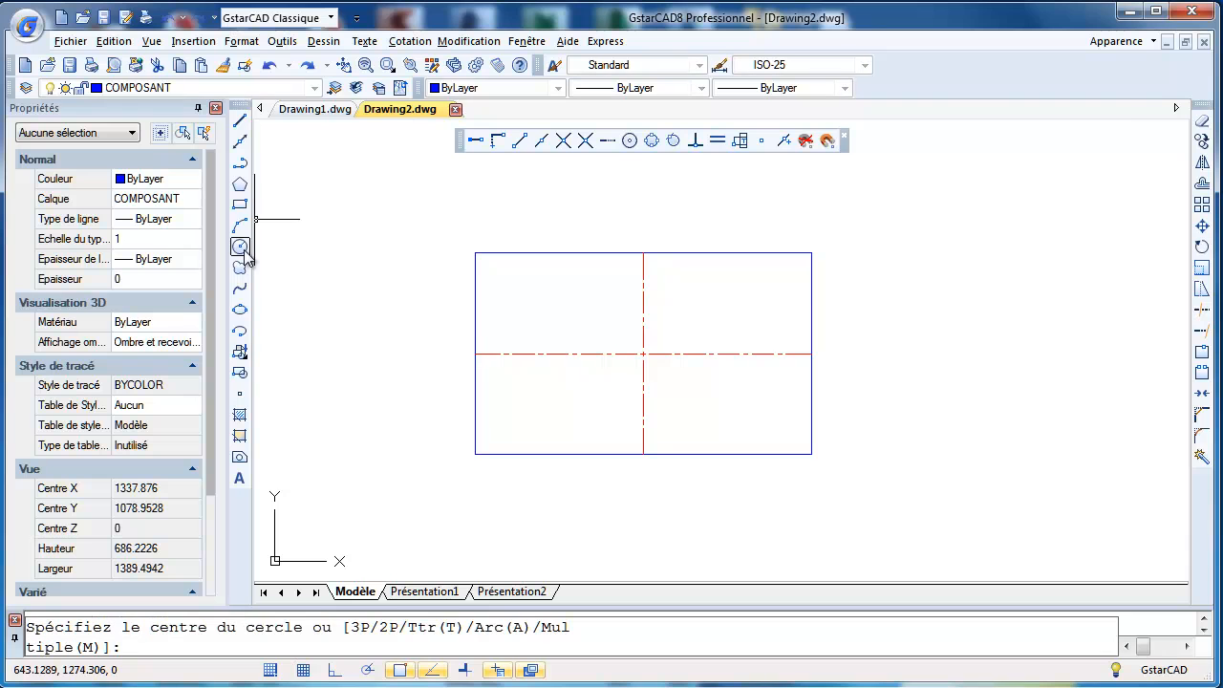
pyautogui.click(562, 140)
pyautogui.scroll(5, 653, 353)
pyautogui.click(630, 377)
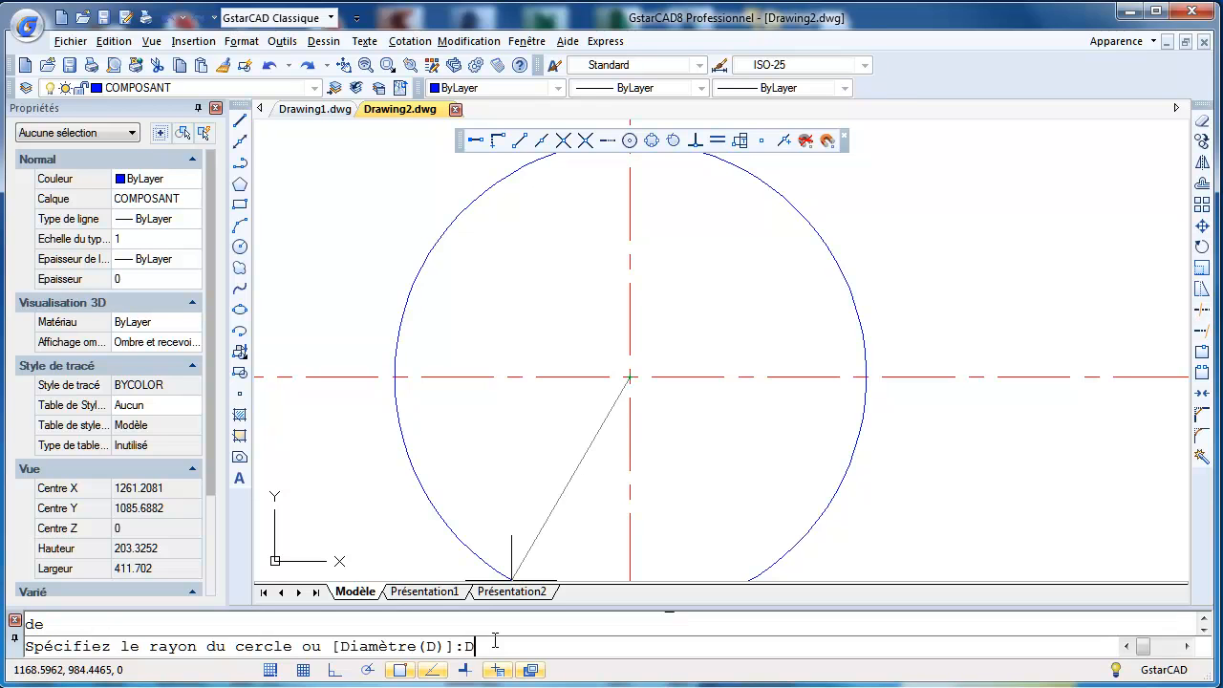
pyautogui.press('Return')
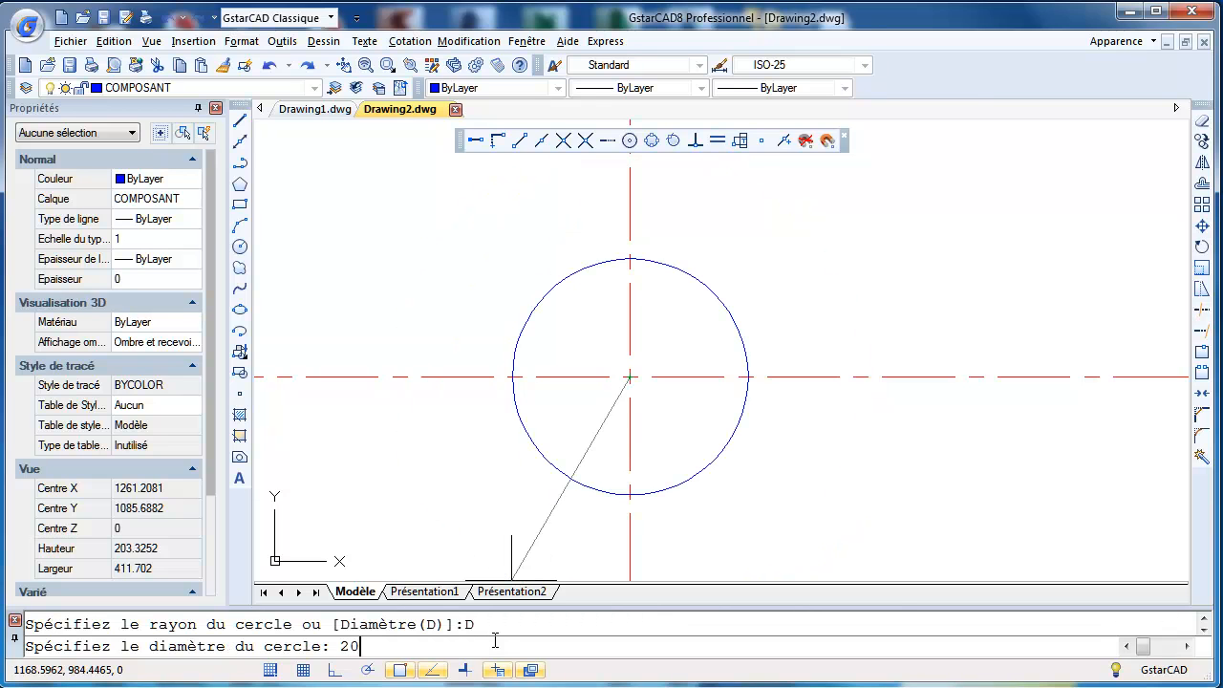
pyautogui.write('200')
pyautogui.press('Return')
pyautogui.scroll(-5, 622, 495)
pyautogui.moveTo(622, 445); pyautogui.dragTo(658, 366, button='middle')
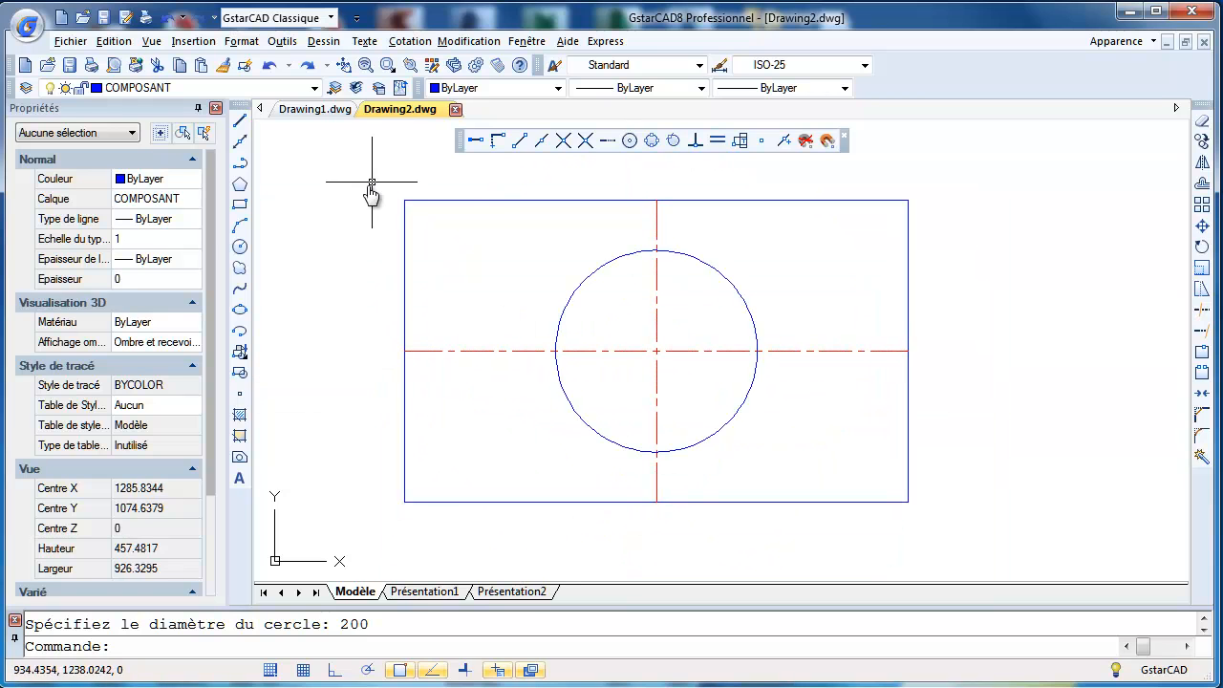
# Step: Turn on orthogonal mode and draw a vertical line 200 long upward from the left end of the horizontal centre line
pyautogui.click(240, 124)
pyautogui.scroll(5, 401, 352)
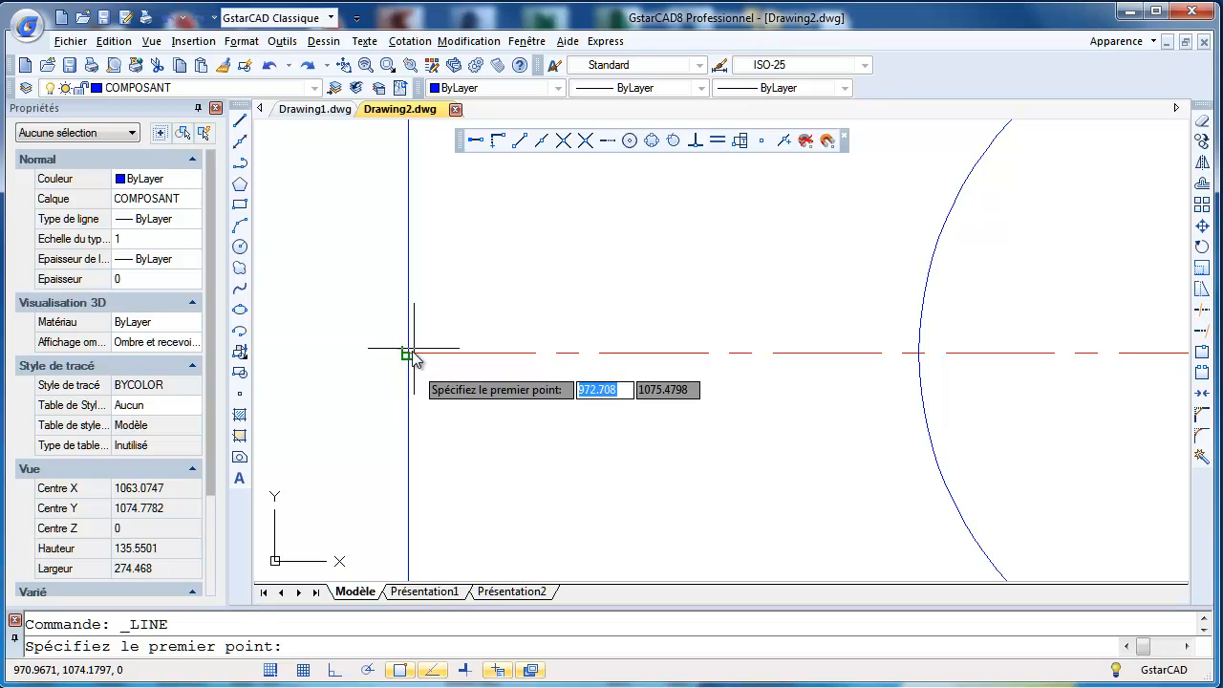
pyautogui.click(519, 142)
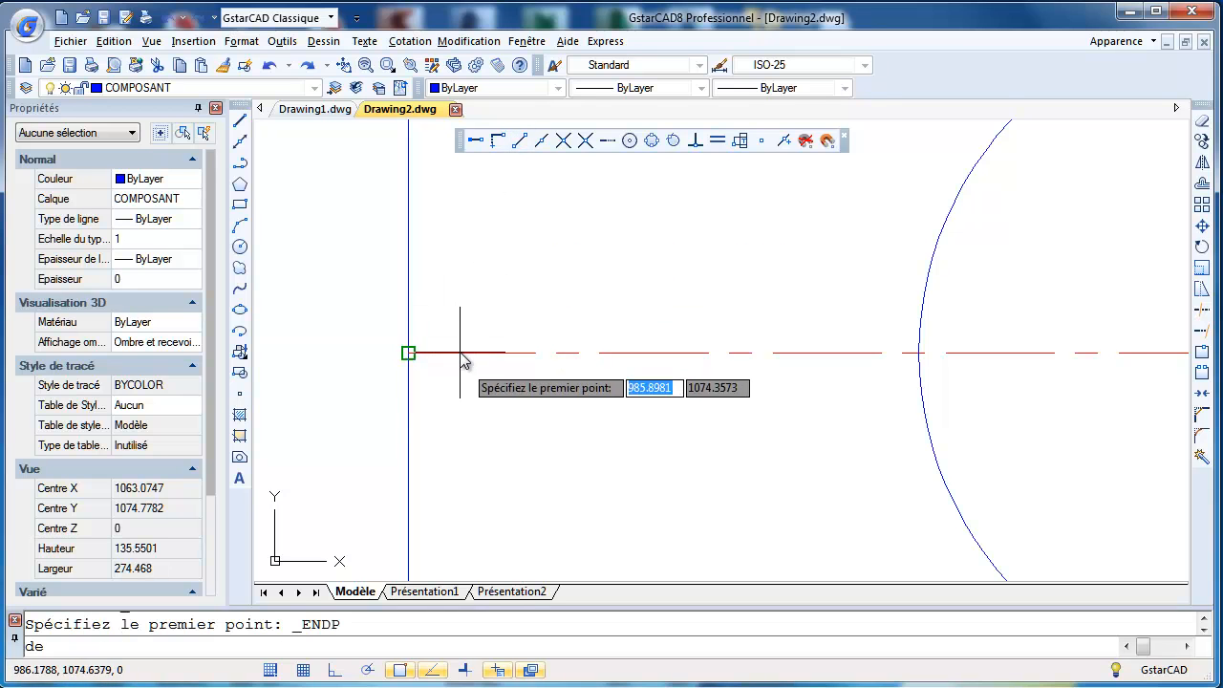
pyautogui.click(409, 350)
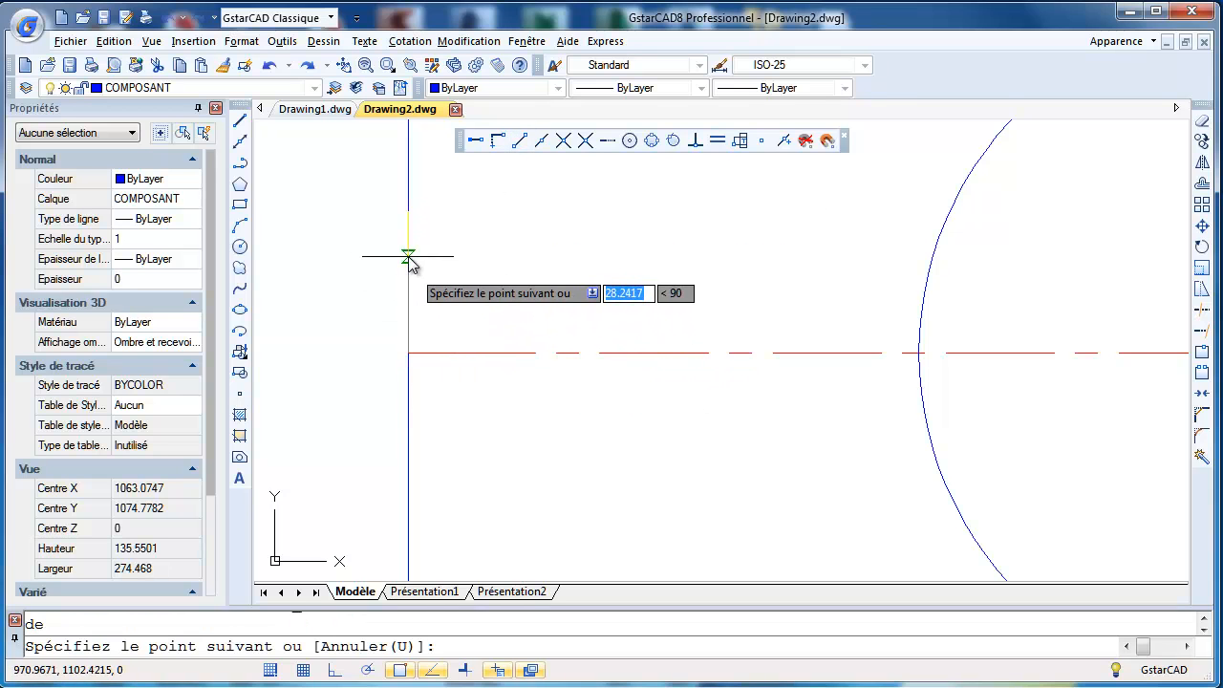
pyautogui.click(336, 672)
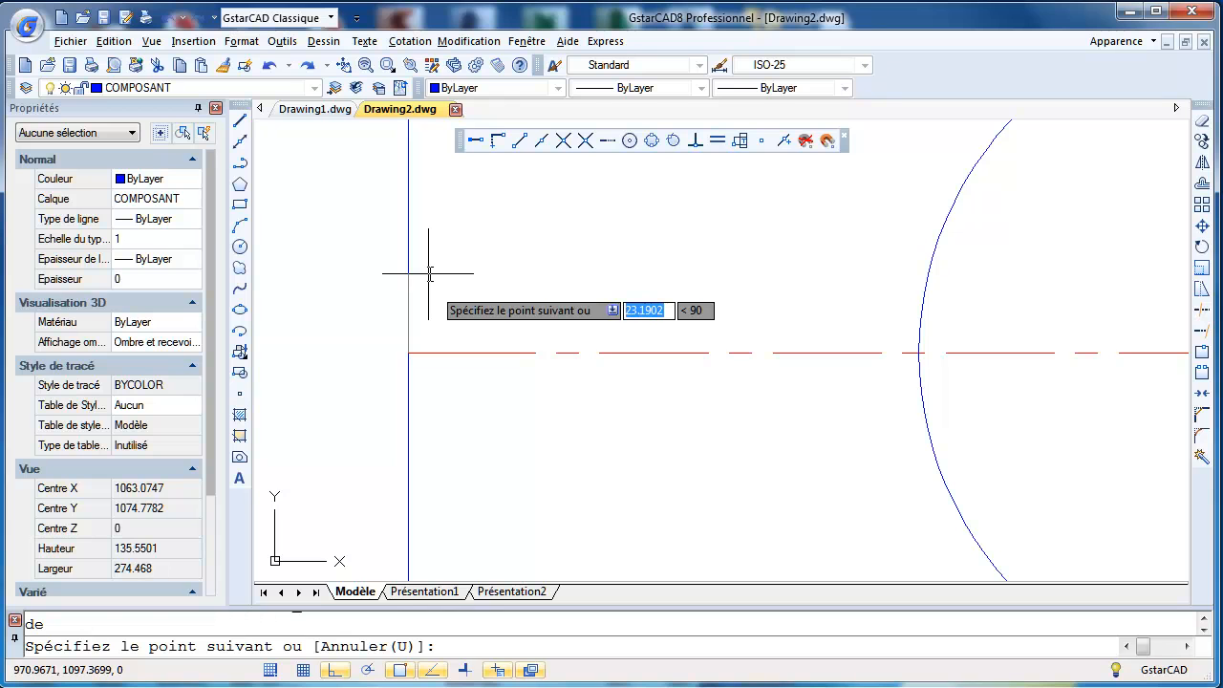
pyautogui.write('200')
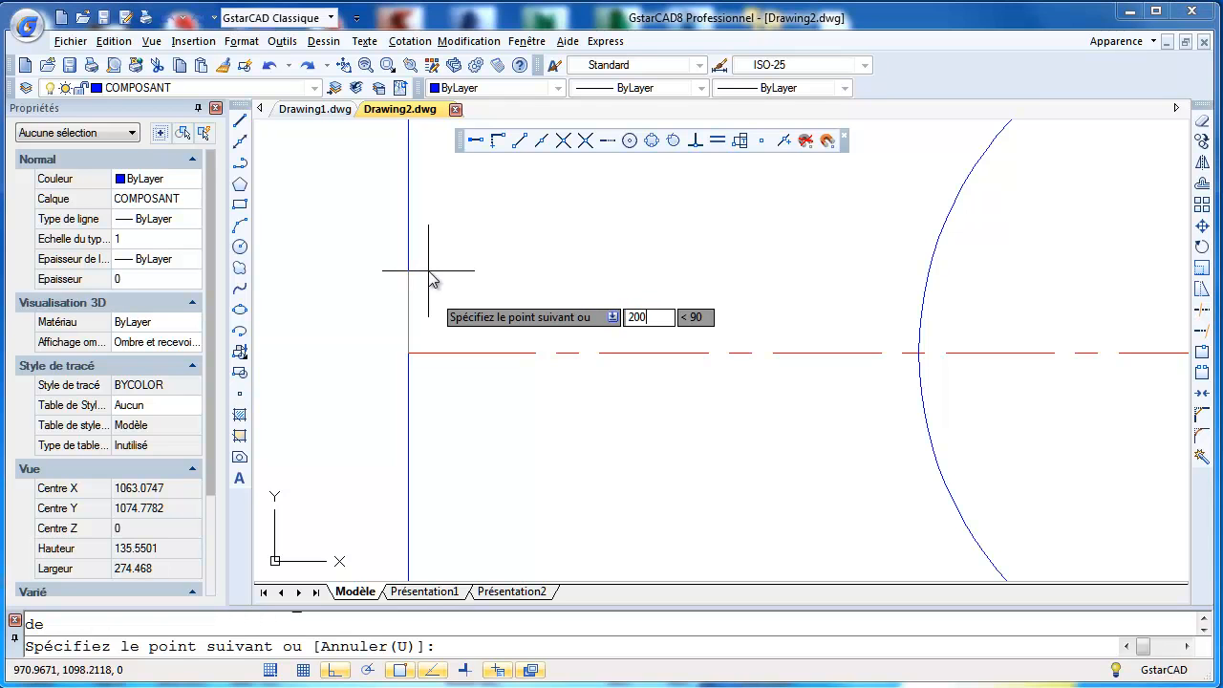
pyautogui.press('Return')
pyautogui.scroll(-2, 587, 295)
pyautogui.press('Escape')
pyautogui.scroll(-3, 532, 377)
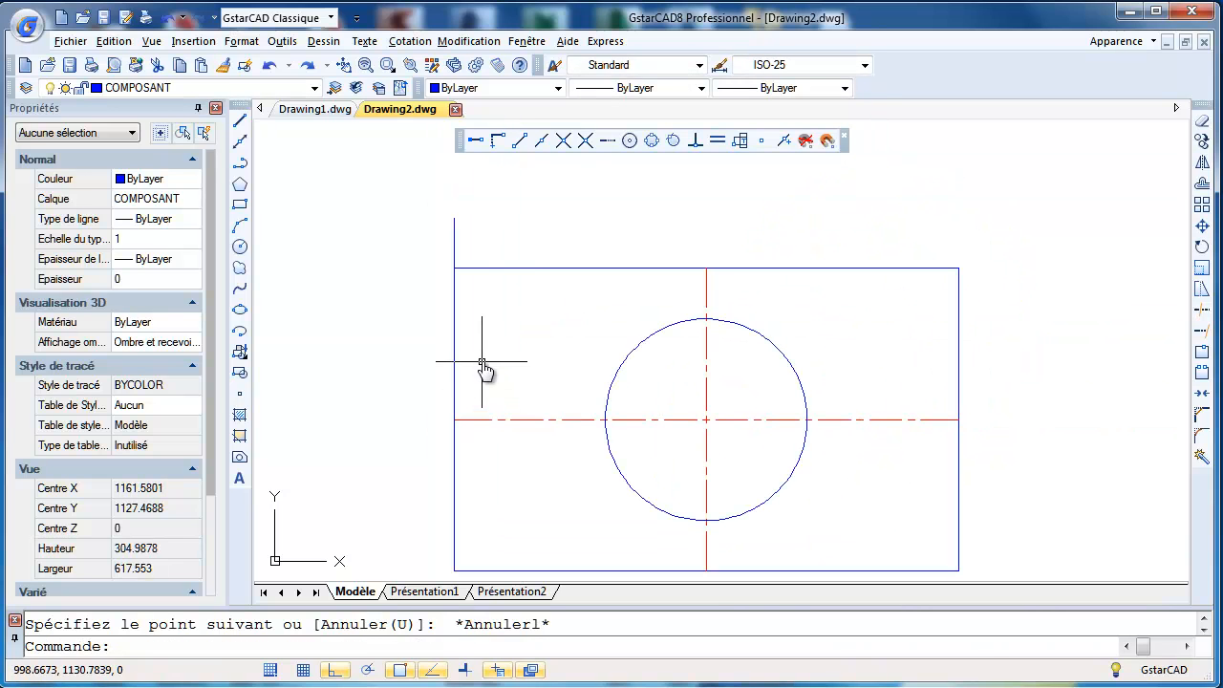
# Step: Delete the 200-long vertical line overlapping the rectangle's left edge
pyautogui.click(491, 243)
pyautogui.click(437, 219)
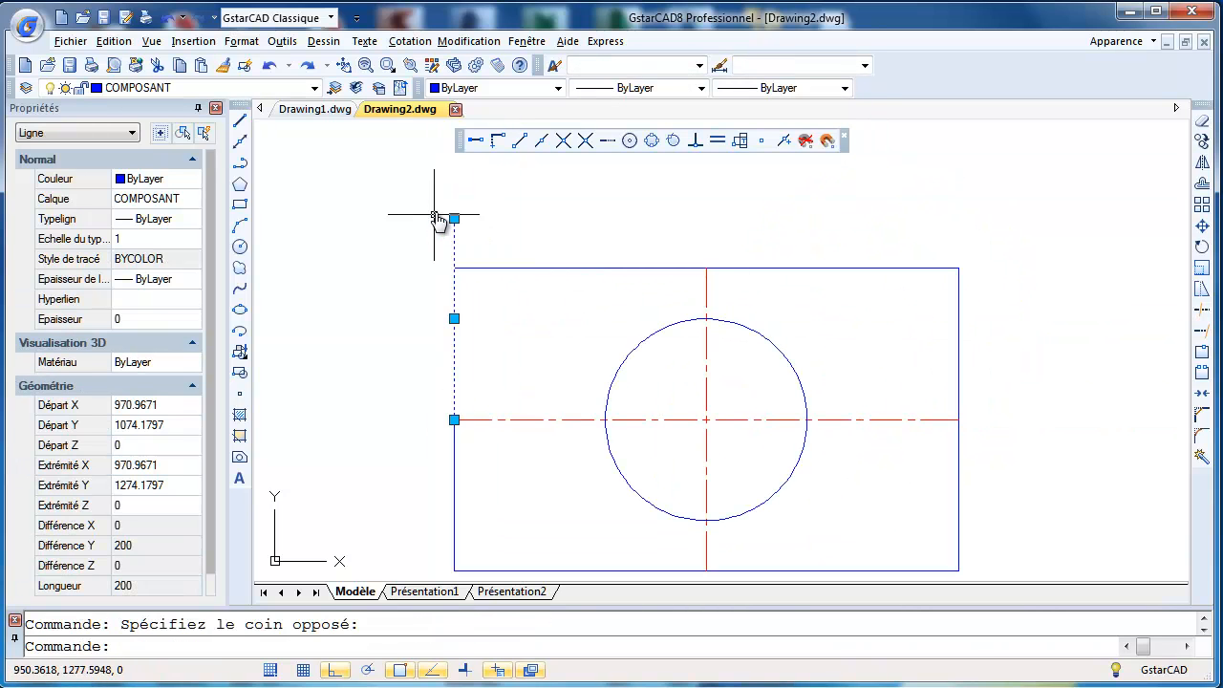
pyautogui.press('Delete')
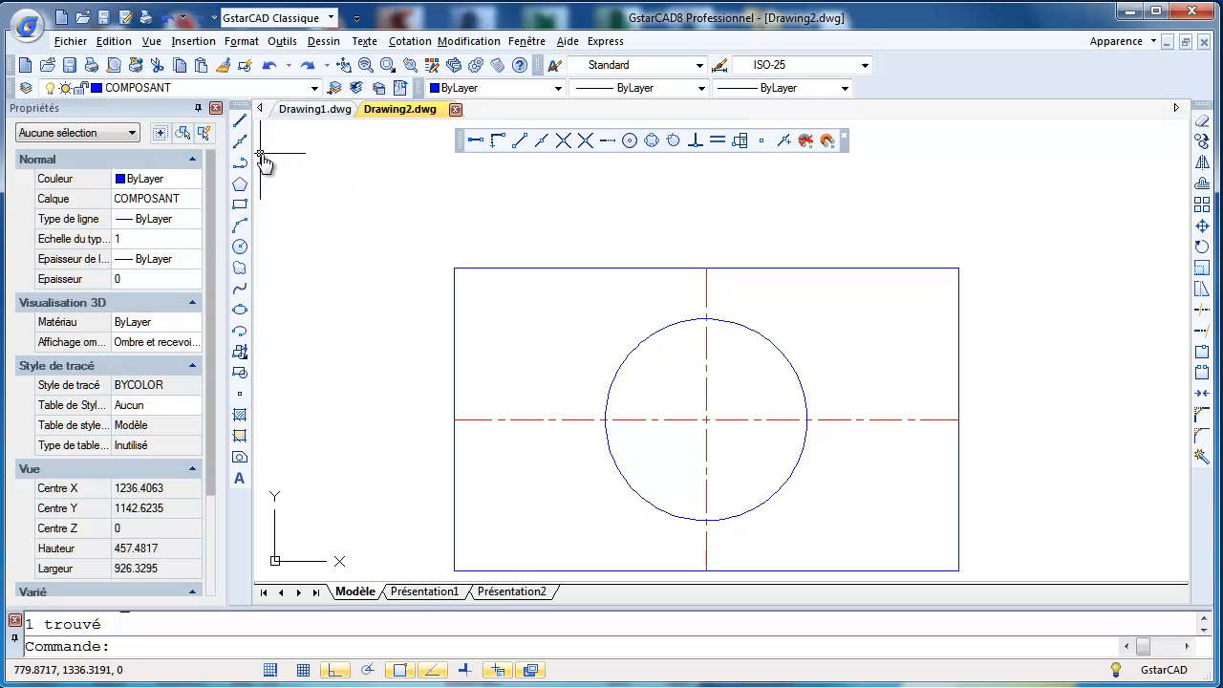
# Step: Start a line on the rectangle's left edge, tracked 20 above the horizontal centre line's end, and draw it 40 to the right
pyautogui.click(241, 123)
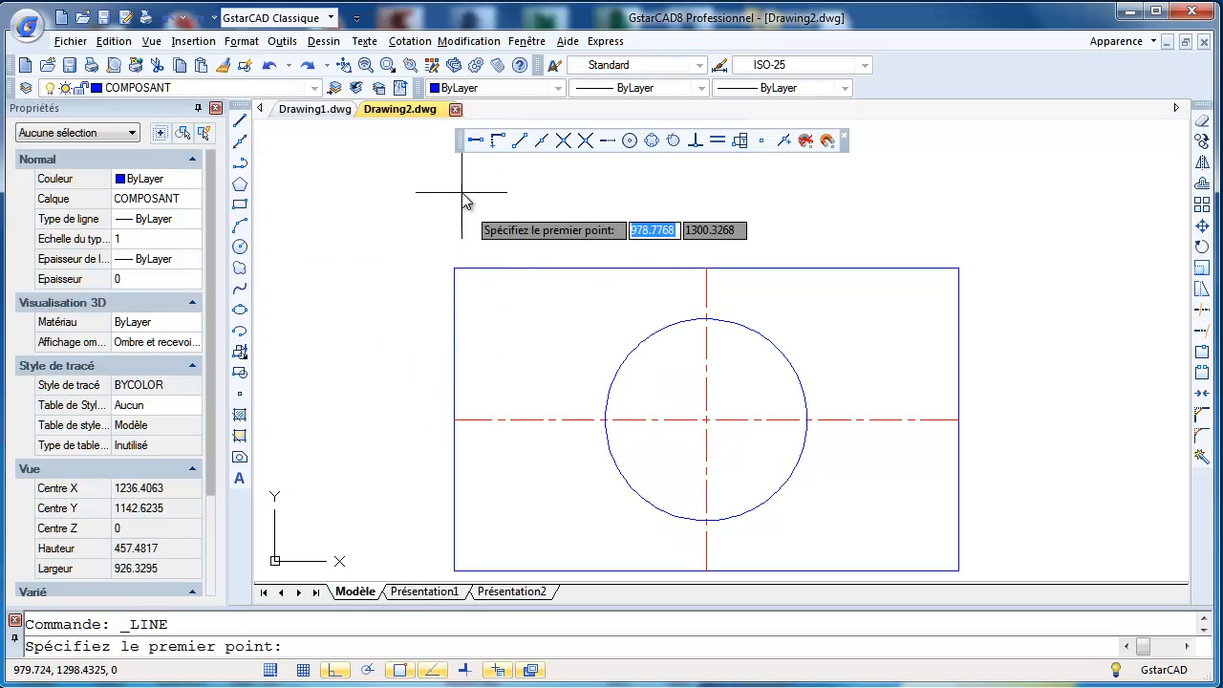
pyautogui.click(475, 140)
pyautogui.click(453, 419)
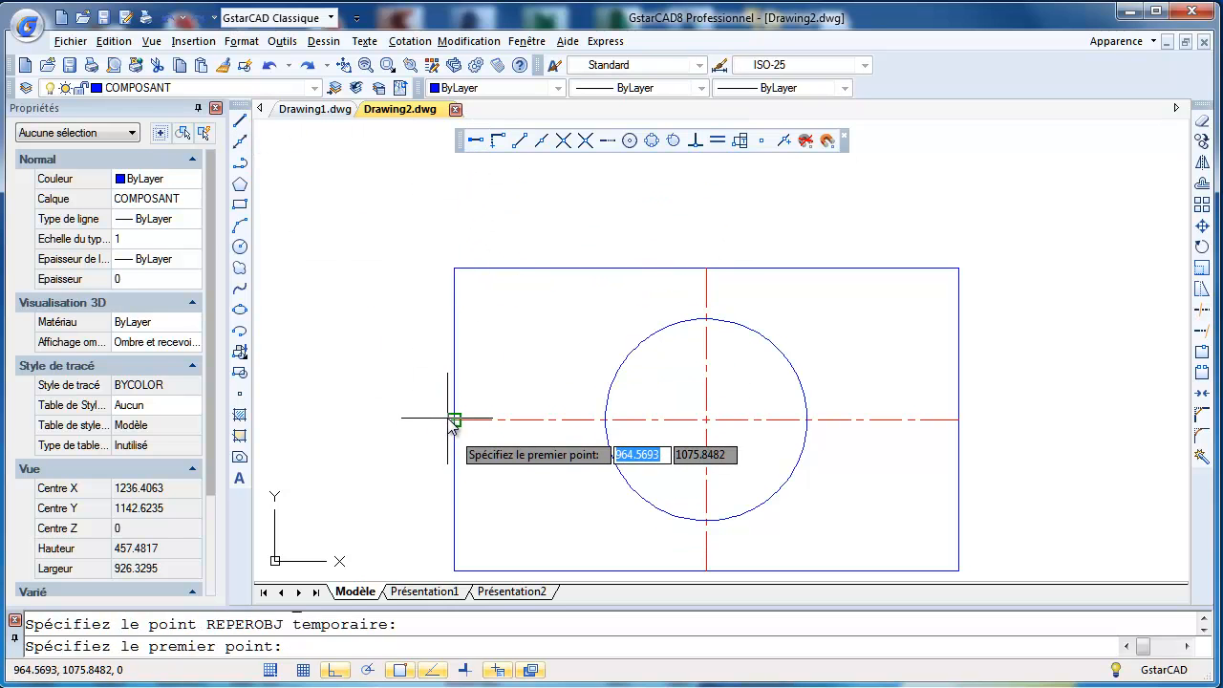
pyautogui.write('2')
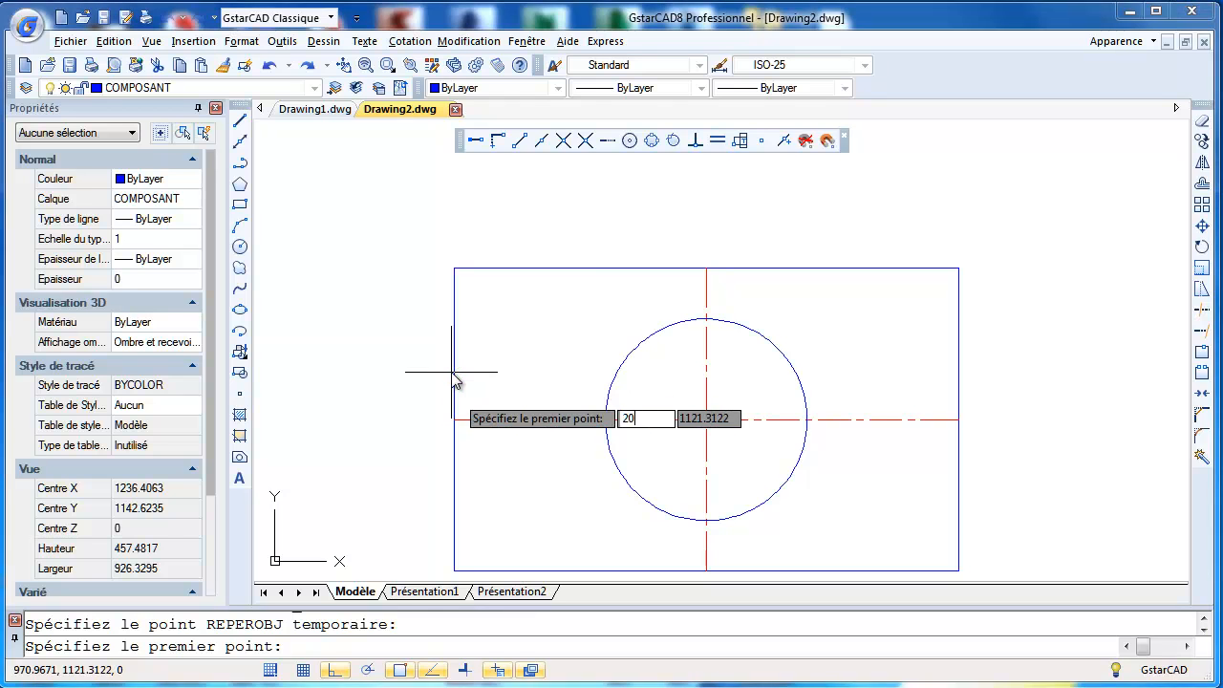
pyautogui.write('0')
pyautogui.press('Return')
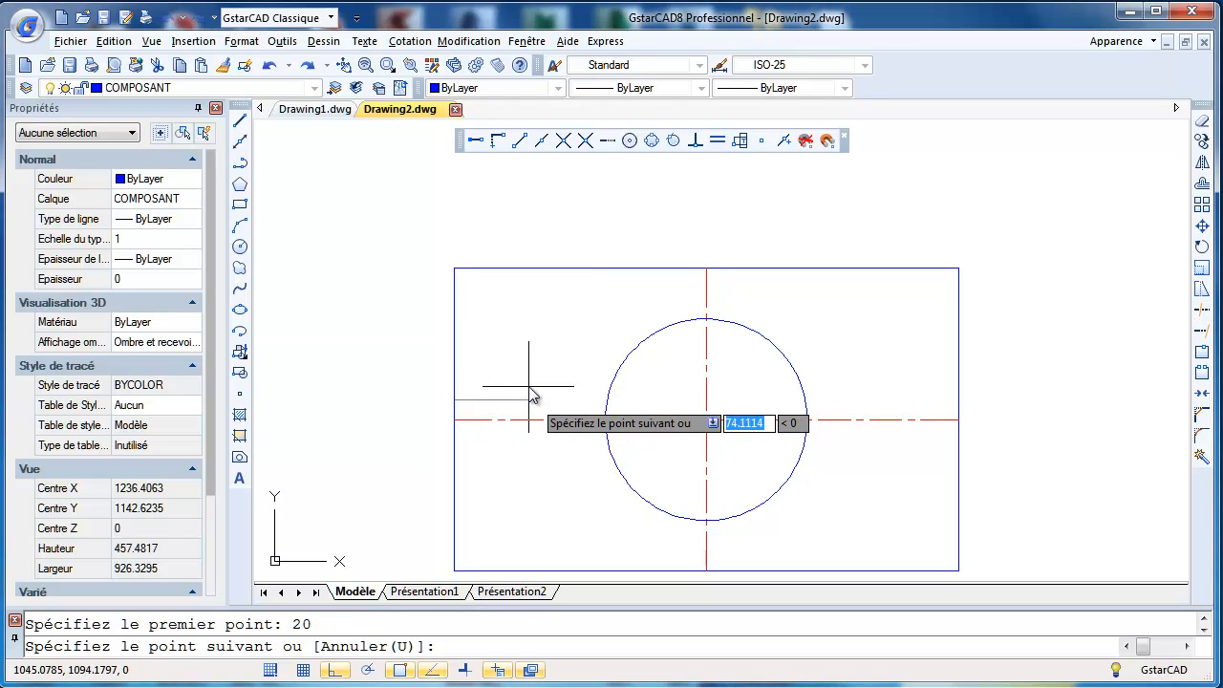
pyautogui.write('40')
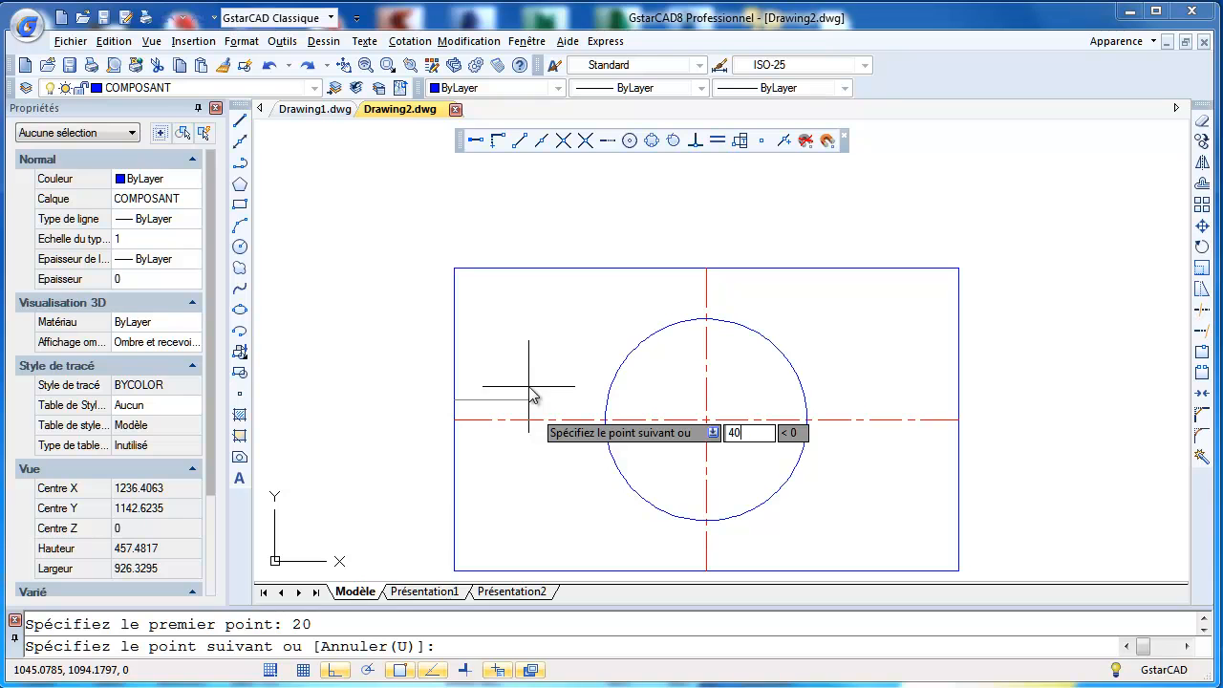
pyautogui.press('Return')
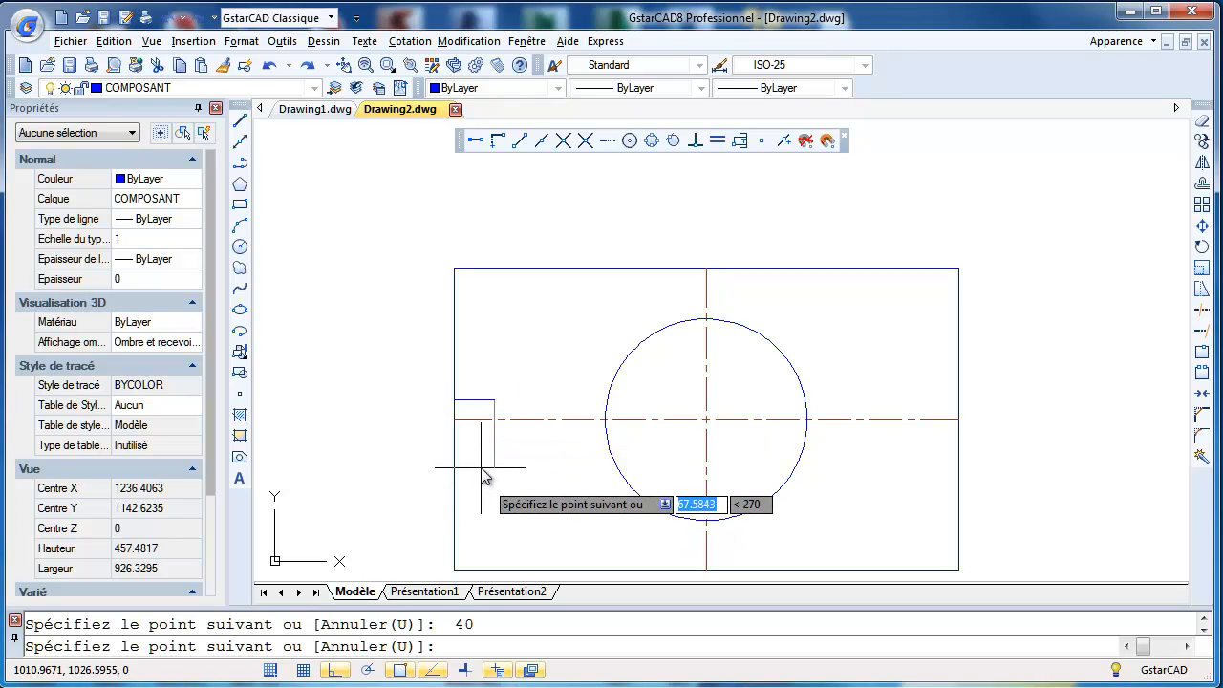
# Step: Continue the notch outline 40 downward and back horizontally to the rectangle's left edge, ending the line there
pyautogui.write('40')
pyautogui.press('Return')
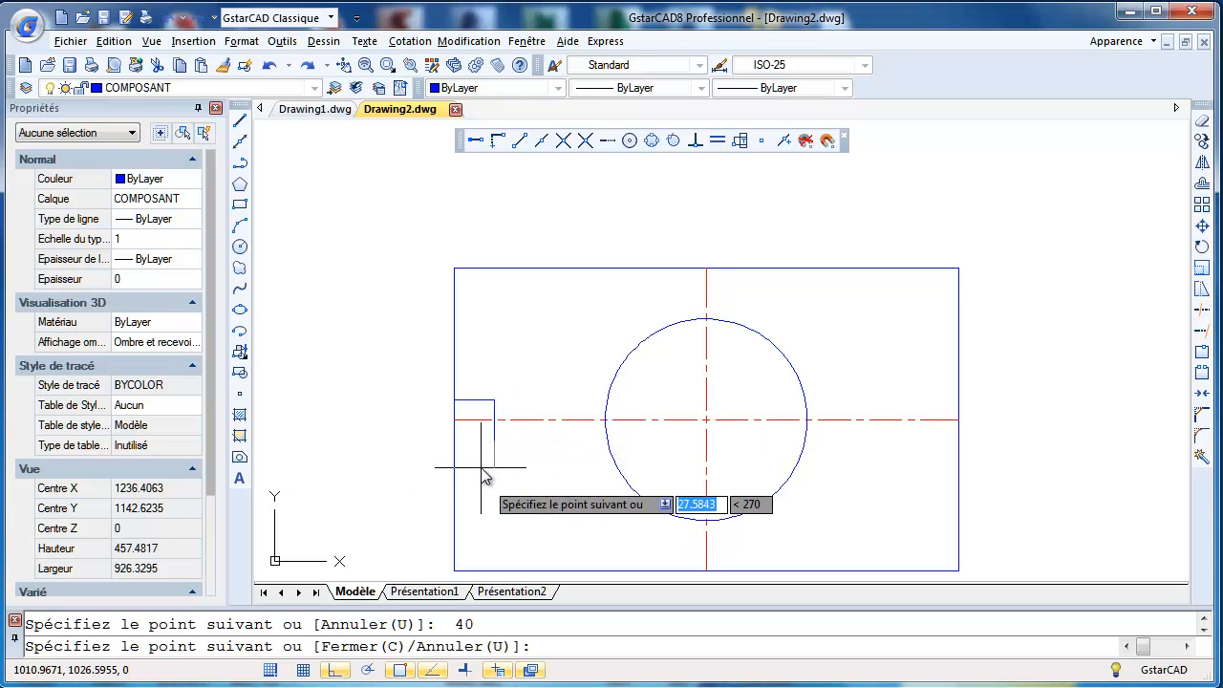
pyautogui.scroll(4, 444, 445)
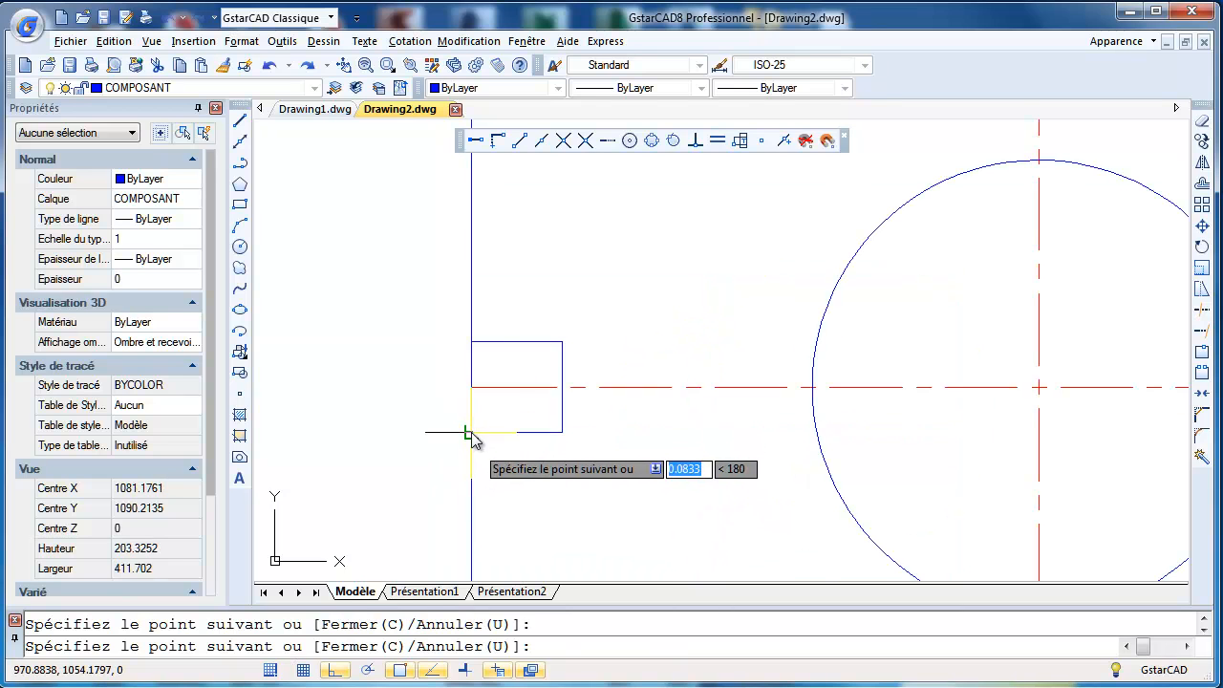
pyautogui.rightClick(471, 436)
pyautogui.click(473, 440)
pyautogui.click(459, 315)
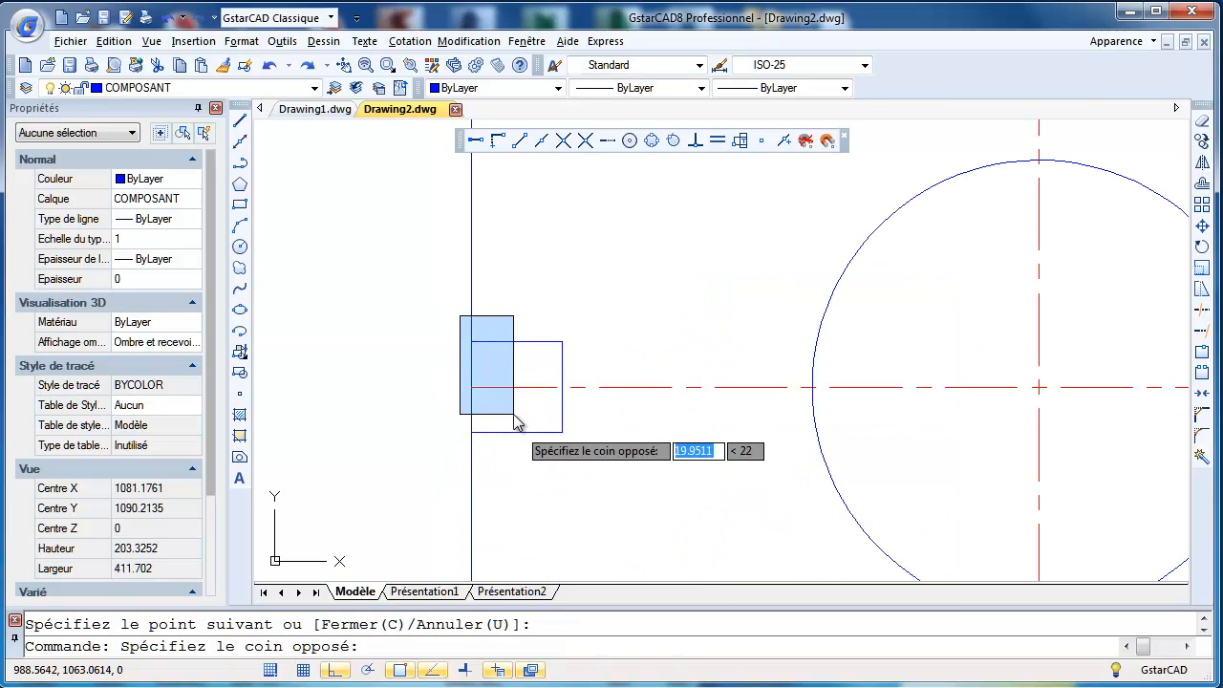
pyautogui.click(517, 421)
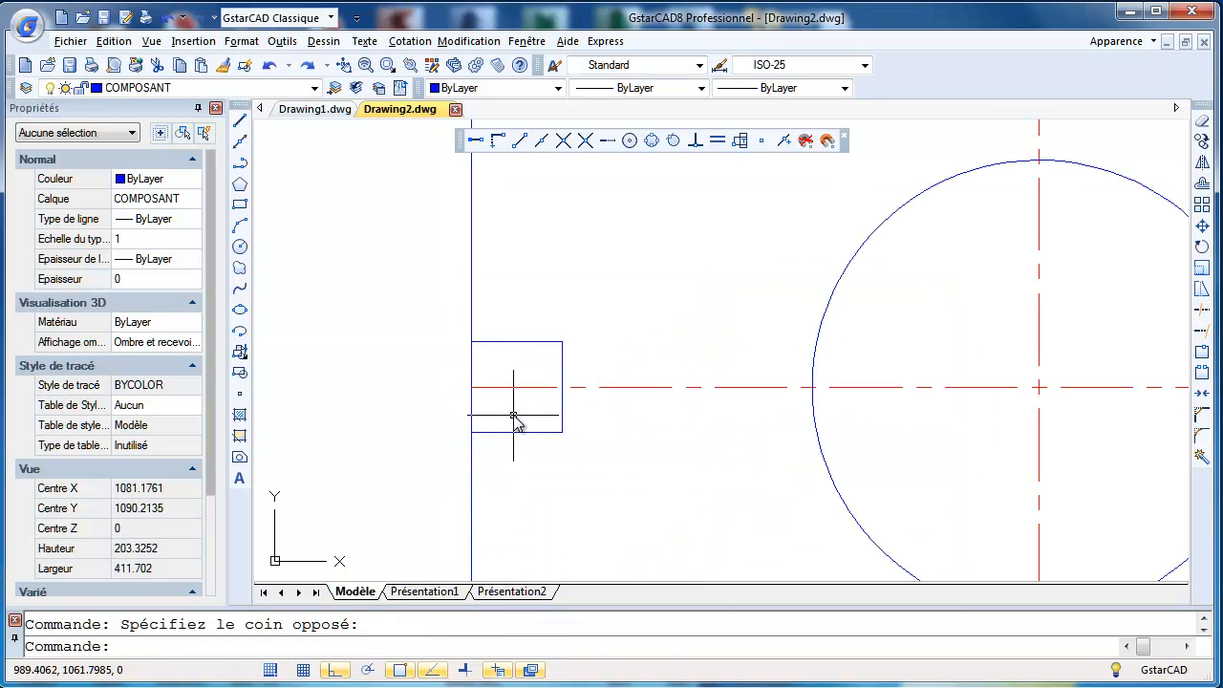
# Step: Trim the rectangle's left edge between the notch's two horizontal lines, using those lines as cutting edges
pyautogui.click(1202, 311)
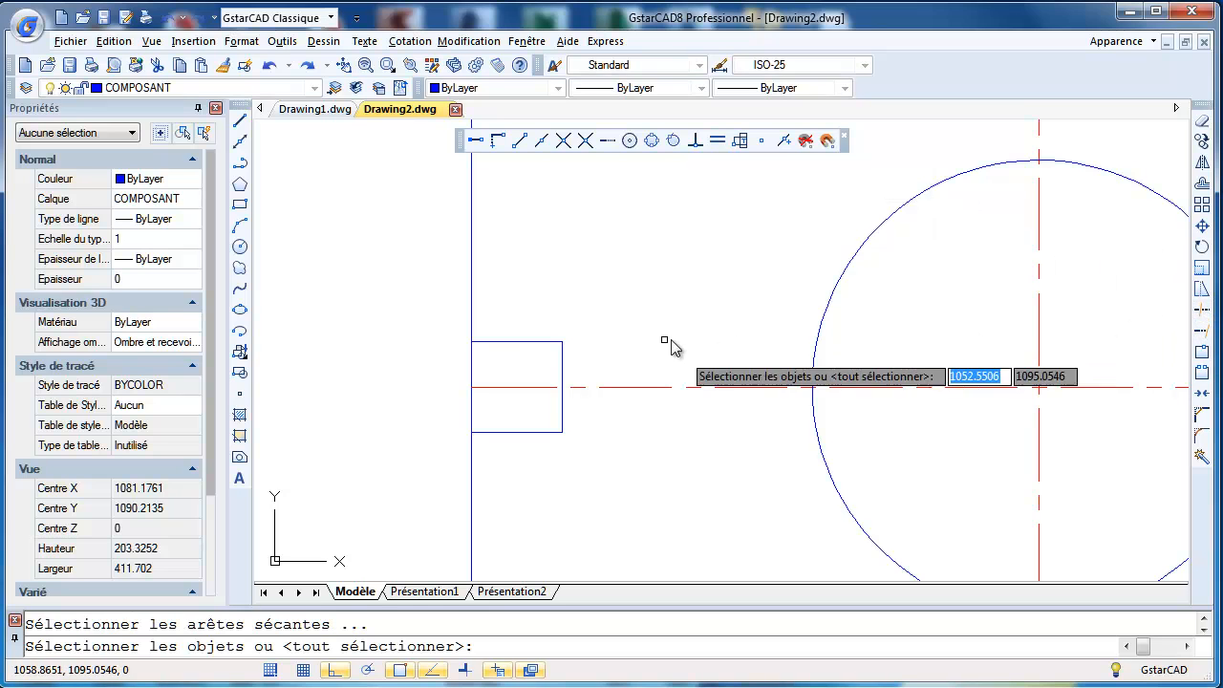
pyautogui.click(493, 342)
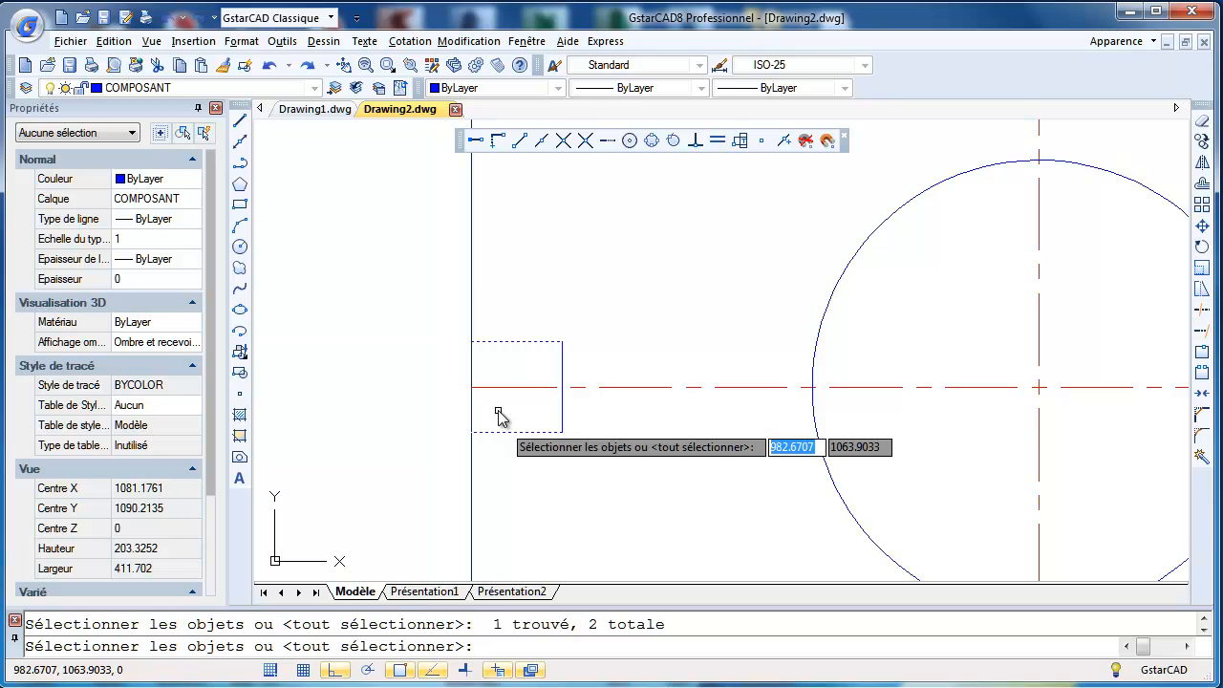
pyautogui.press('Return')
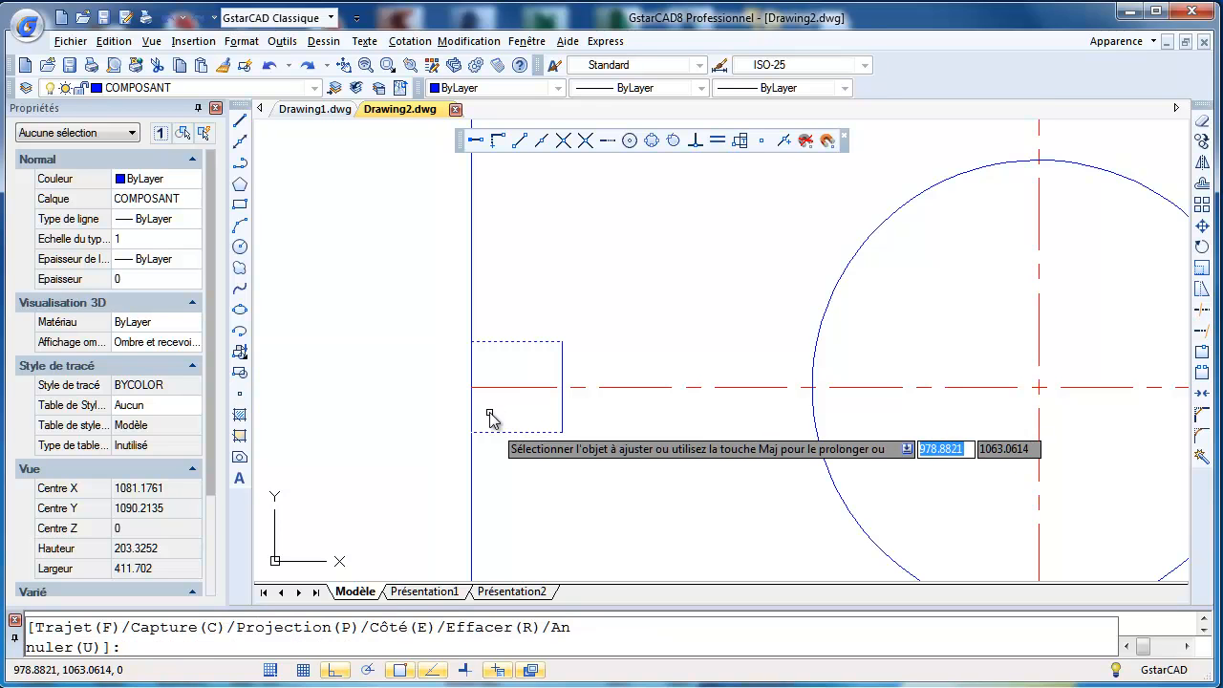
pyautogui.click(473, 417)
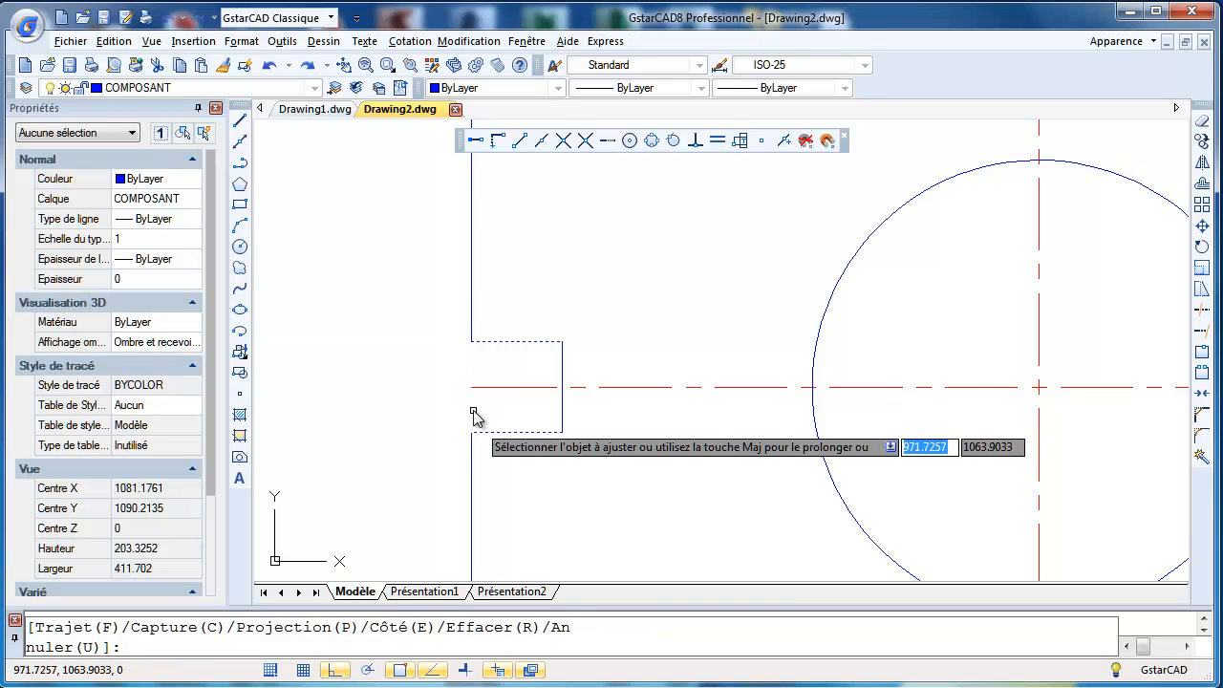
pyautogui.press('Escape')
# Step: Set the fillet radius to 20 and fillet the plate's lower-left corner
pyautogui.scroll(-5, 485, 361)
pyautogui.moveTo(509, 371); pyautogui.dragTo(478, 319, button='middle')
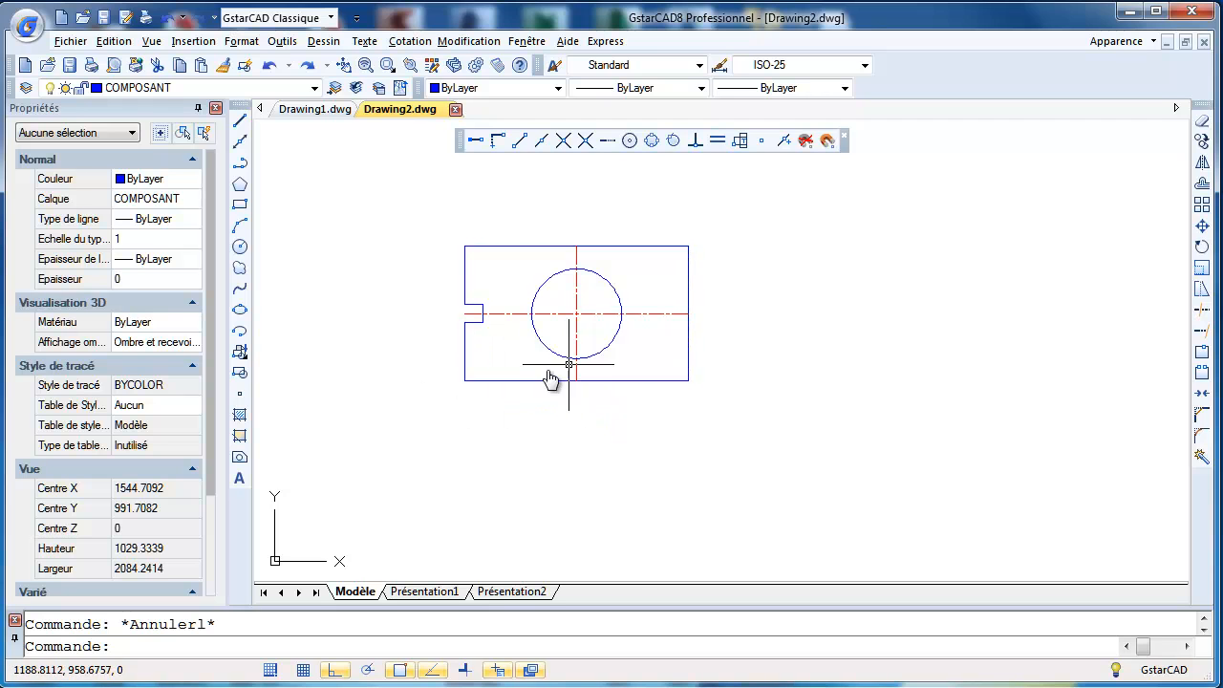
pyautogui.moveTo(591, 348); pyautogui.dragTo(648, 375, button='middle')
pyautogui.scroll(4, 606, 386)
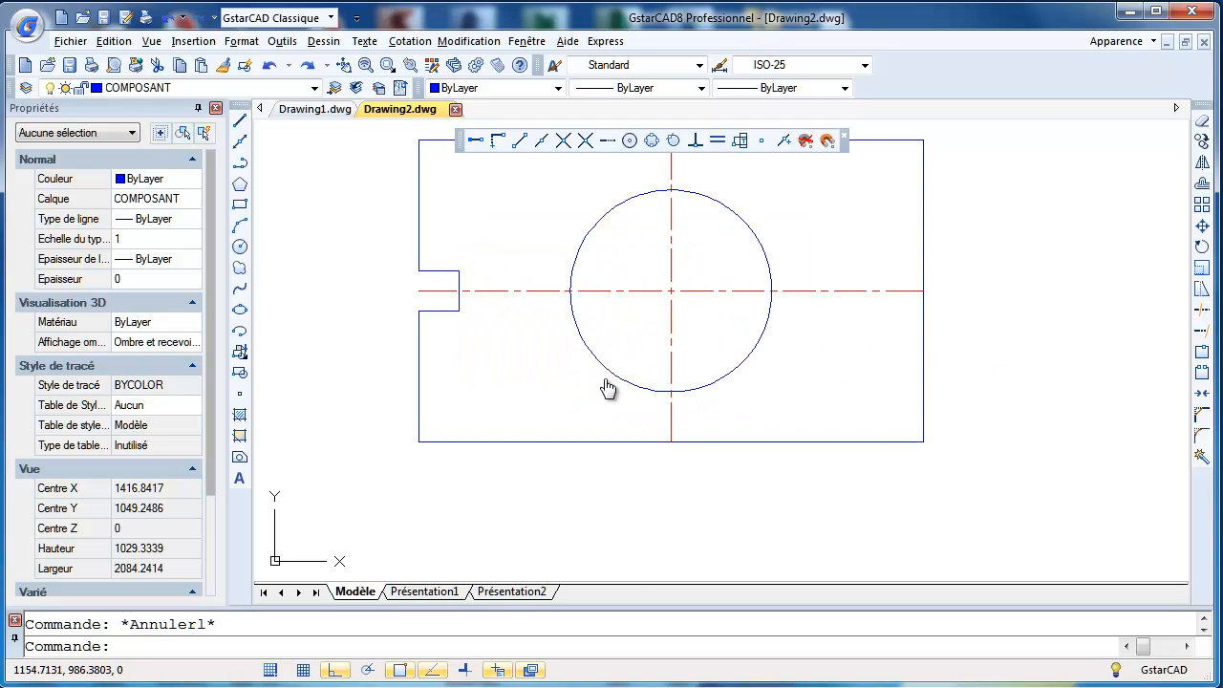
pyautogui.click(1202, 437)
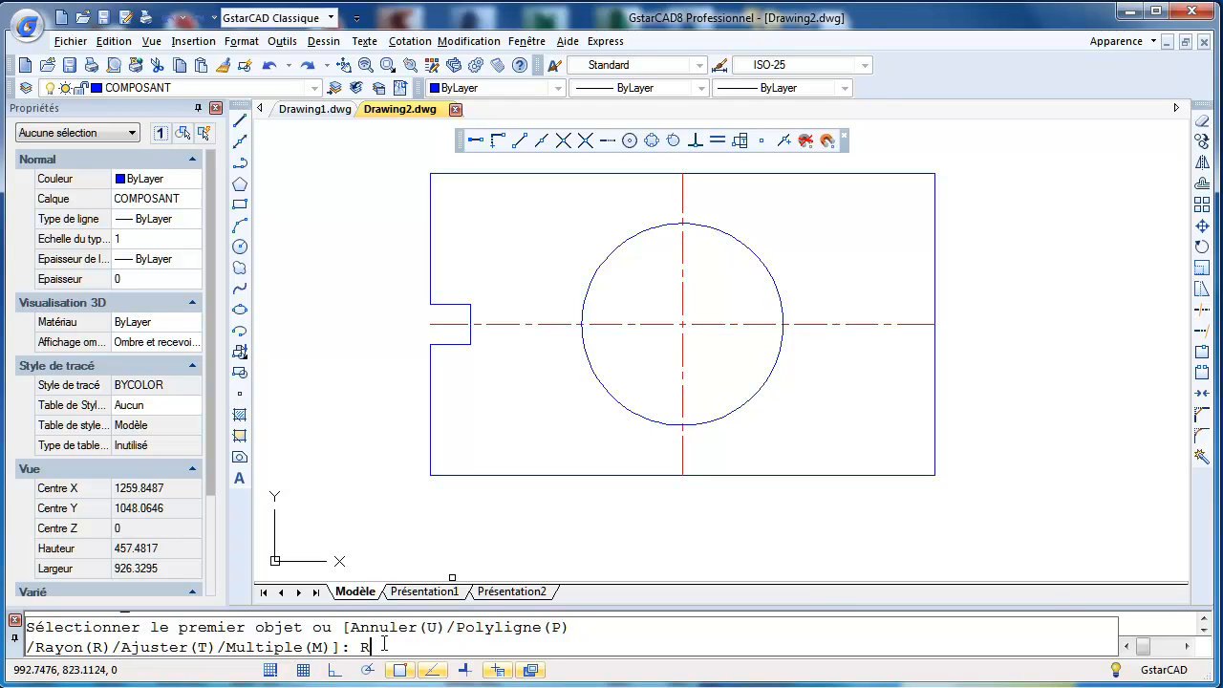
pyautogui.write('R')
pyautogui.press('Return')
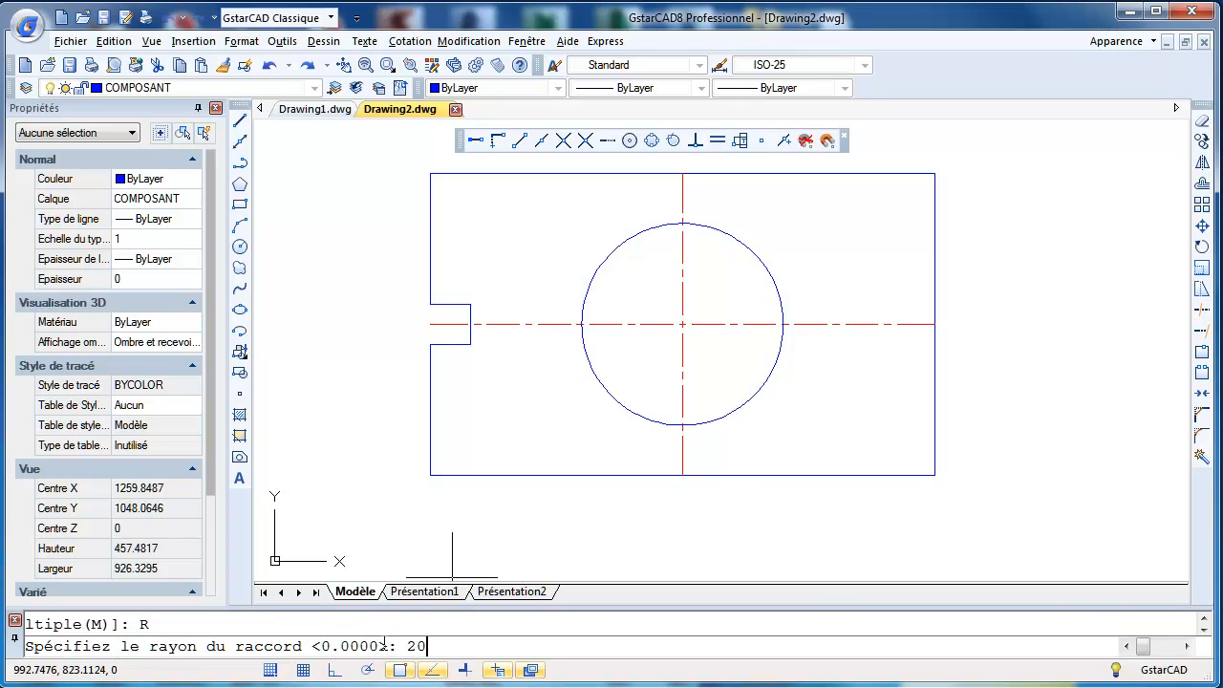
pyautogui.press('Return')
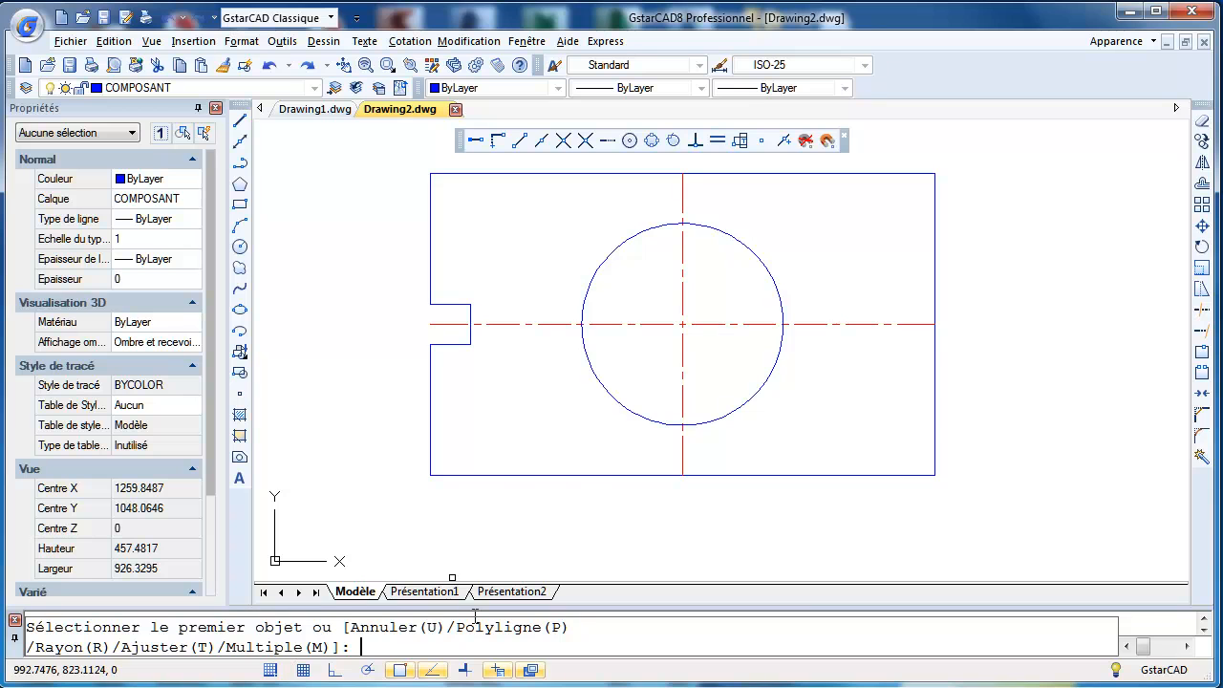
pyautogui.click(469, 473)
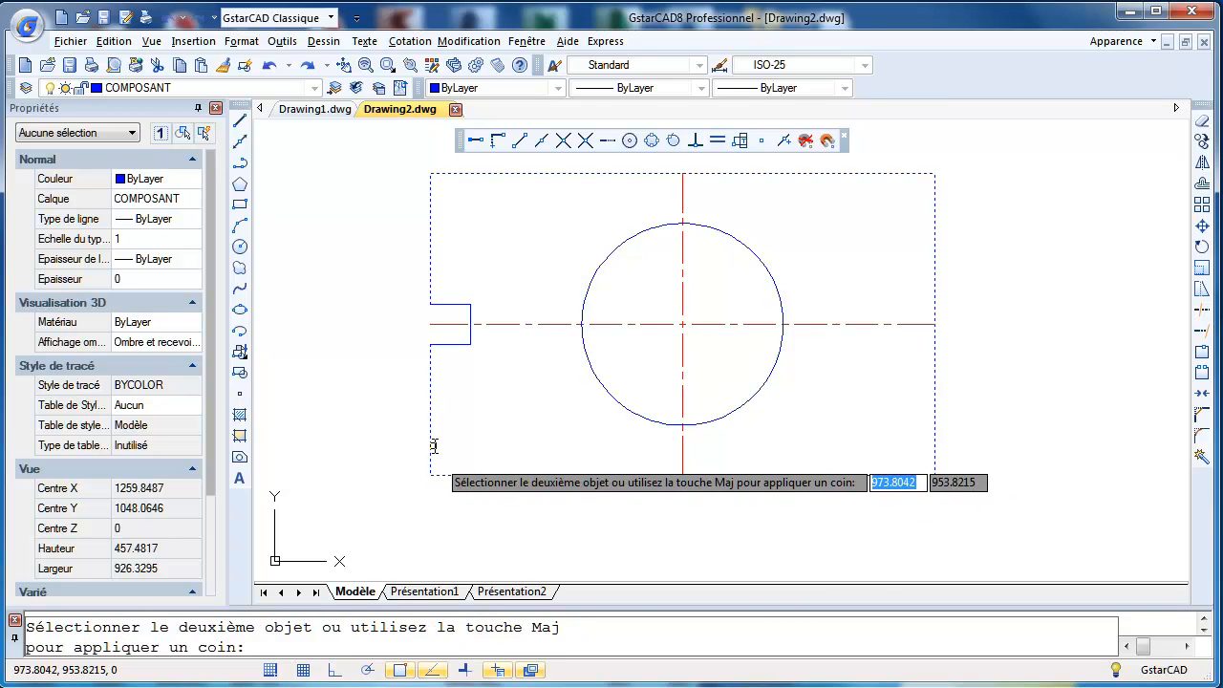
pyautogui.click(431, 445)
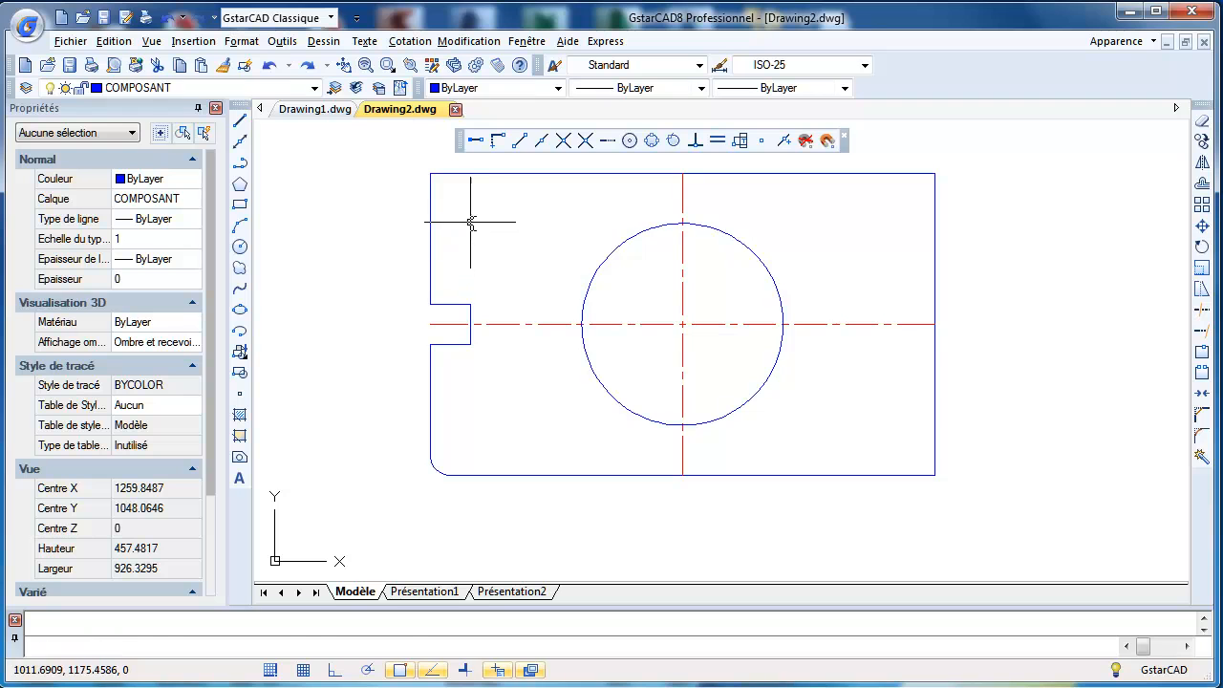
# Step: Fillet the plate's upper-left, upper-right and lower-right corners with the same radius of 20
pyautogui.press('Return')
pyautogui.click(430, 202)
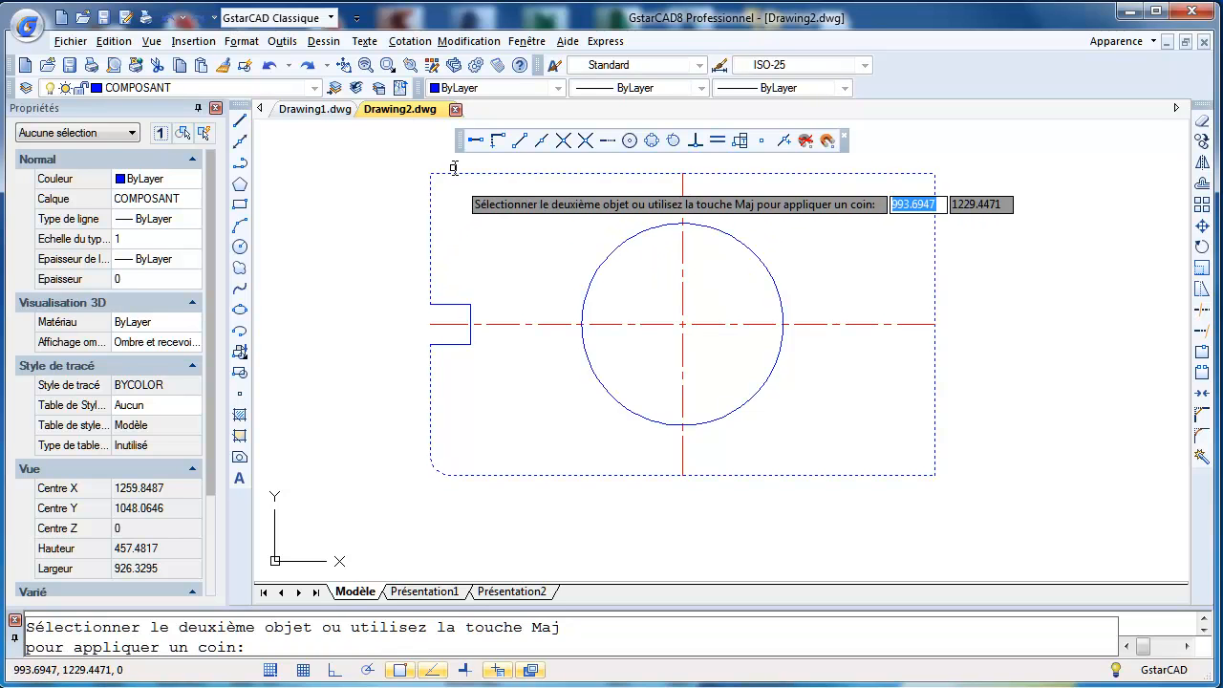
pyautogui.click(454, 168)
pyautogui.press('Return')
pyautogui.click(877, 174)
pyautogui.click(937, 209)
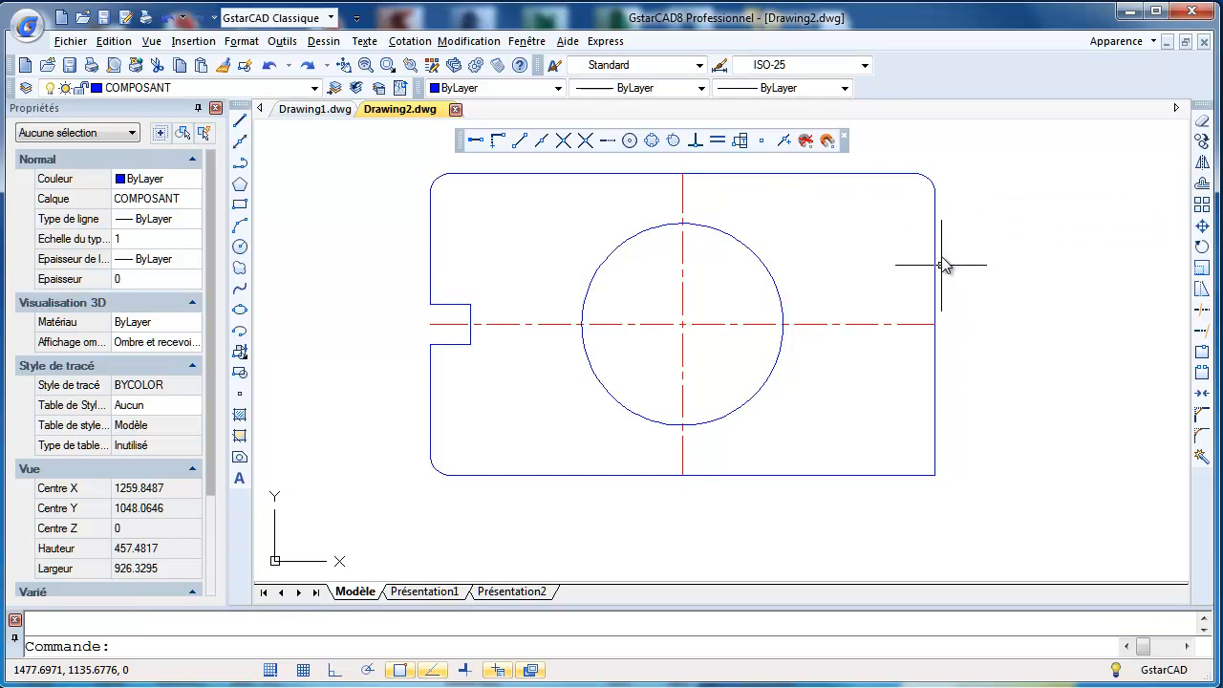
pyautogui.press('Return')
pyautogui.click(934, 432)
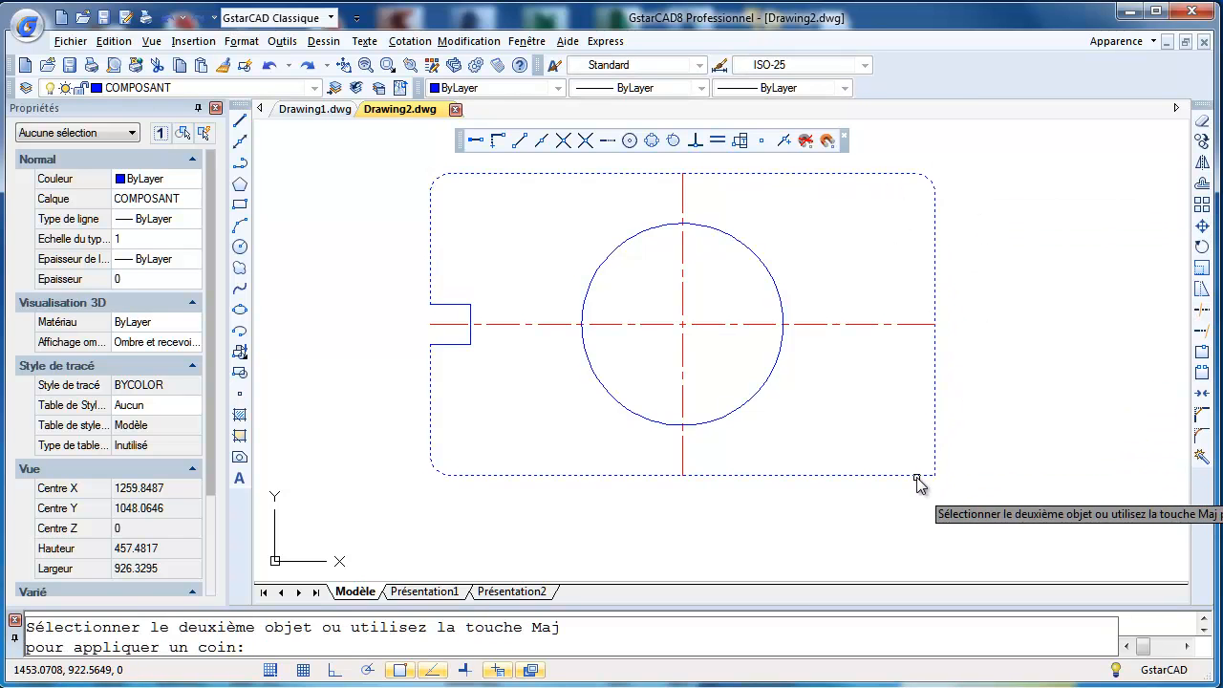
pyautogui.click(916, 476)
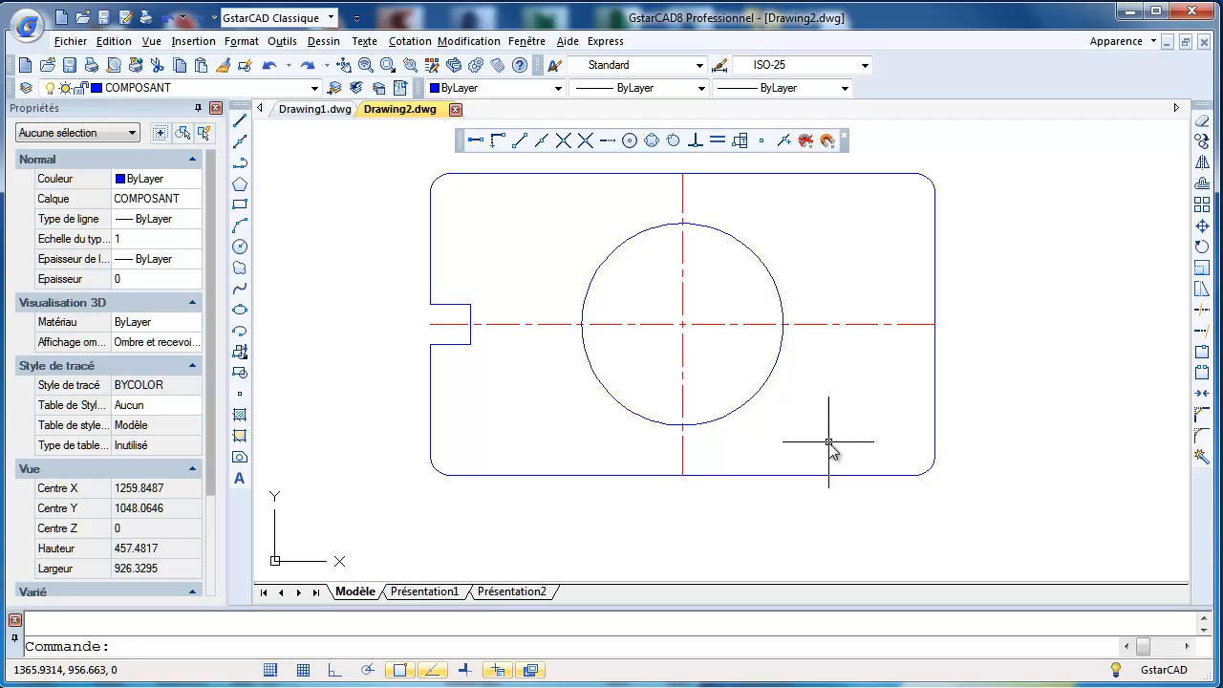
pyautogui.press('Escape')
pyautogui.scroll(-1, 824, 410)
pyautogui.moveTo(822, 410); pyautogui.dragTo(792, 412, button='middle')
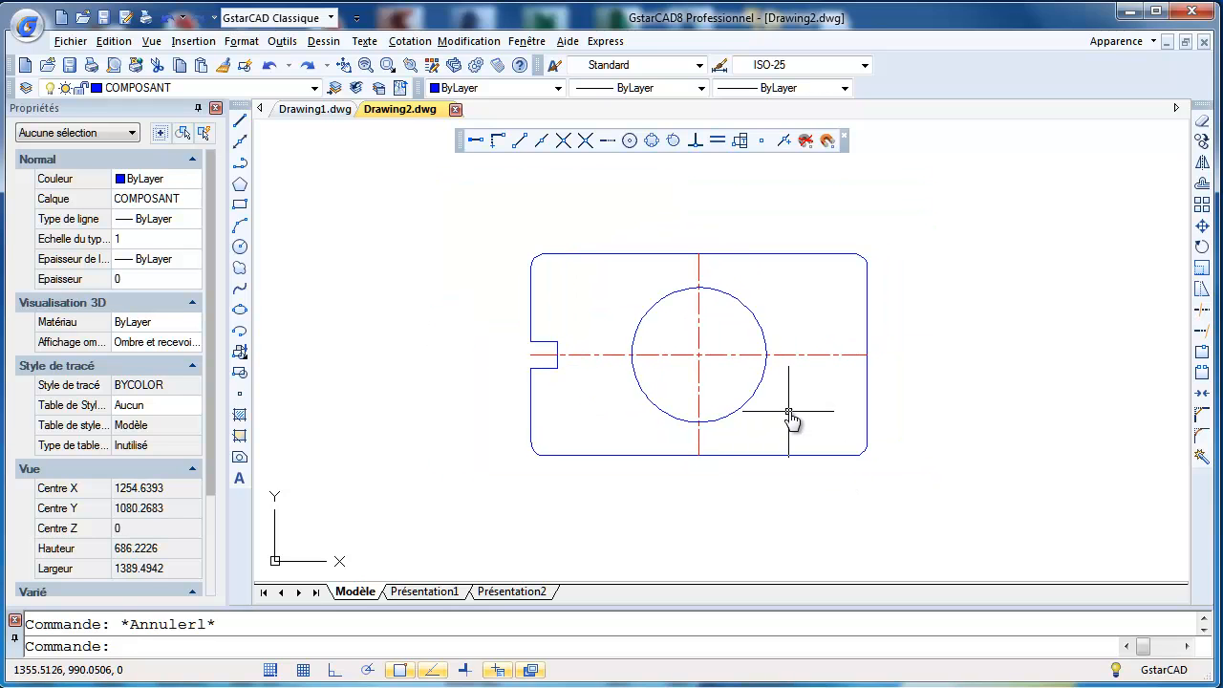
# Step: Make COTES the current layer and add a vertical linear dimension for the plate's overall height, placed outside its right edge
pyautogui.click(196, 89)
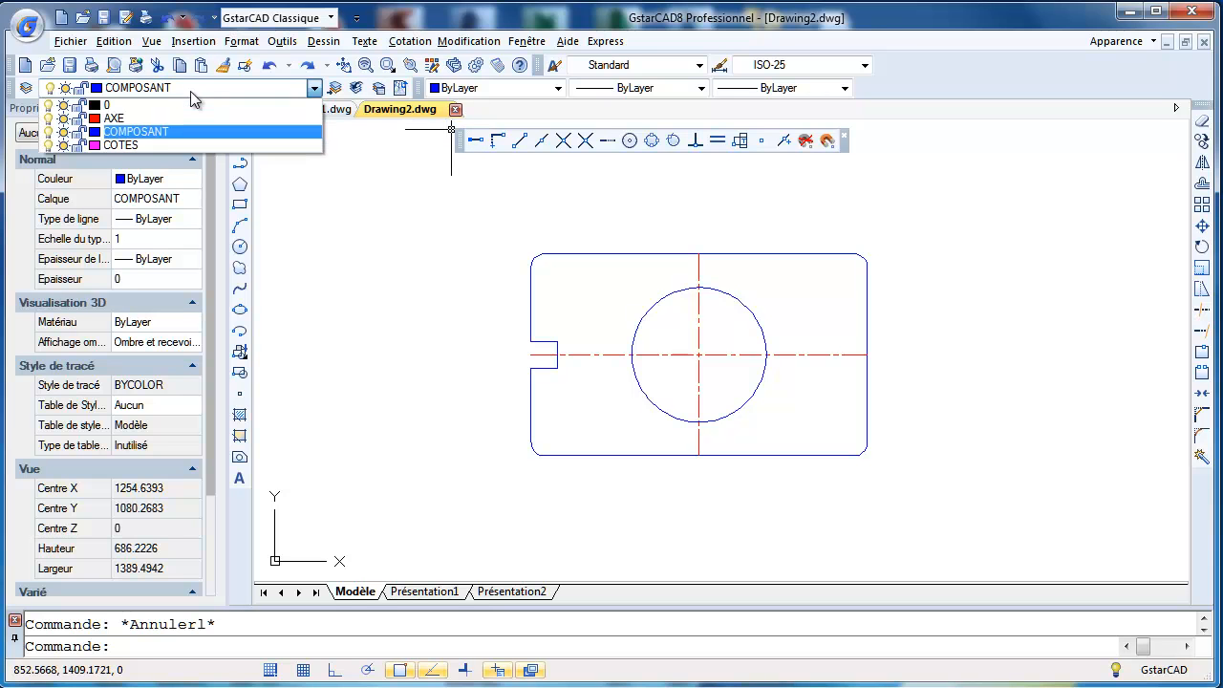
pyautogui.click(160, 145)
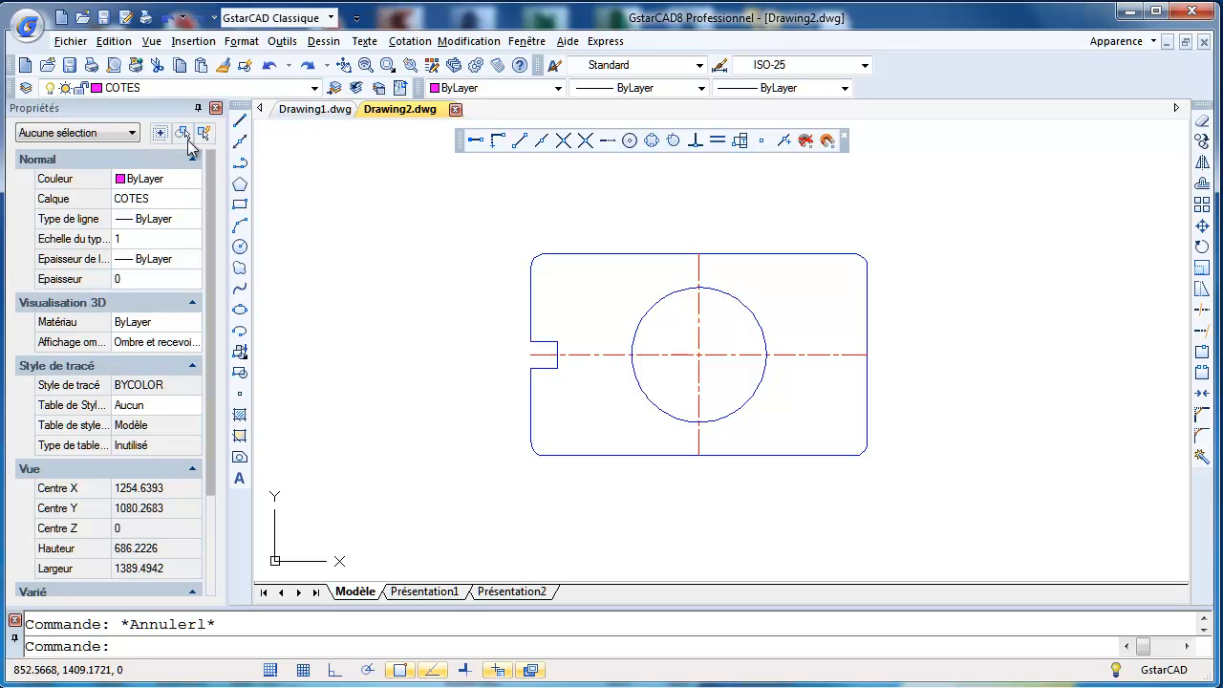
pyautogui.click(410, 42)
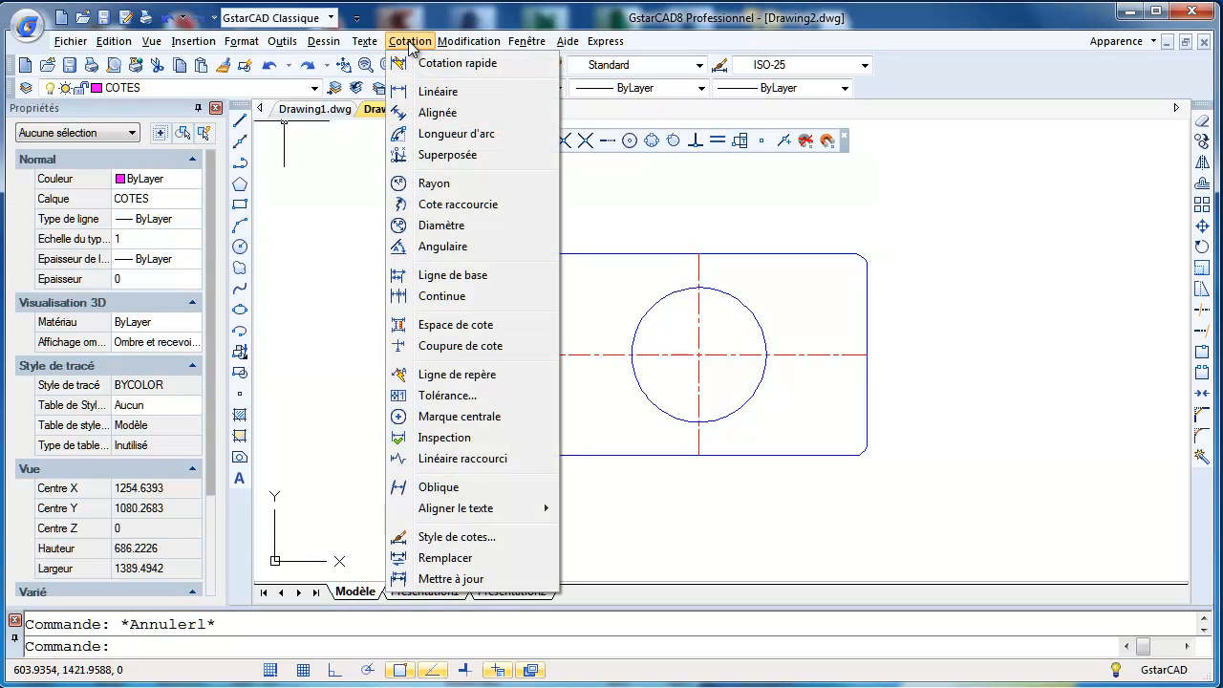
pyautogui.click(417, 90)
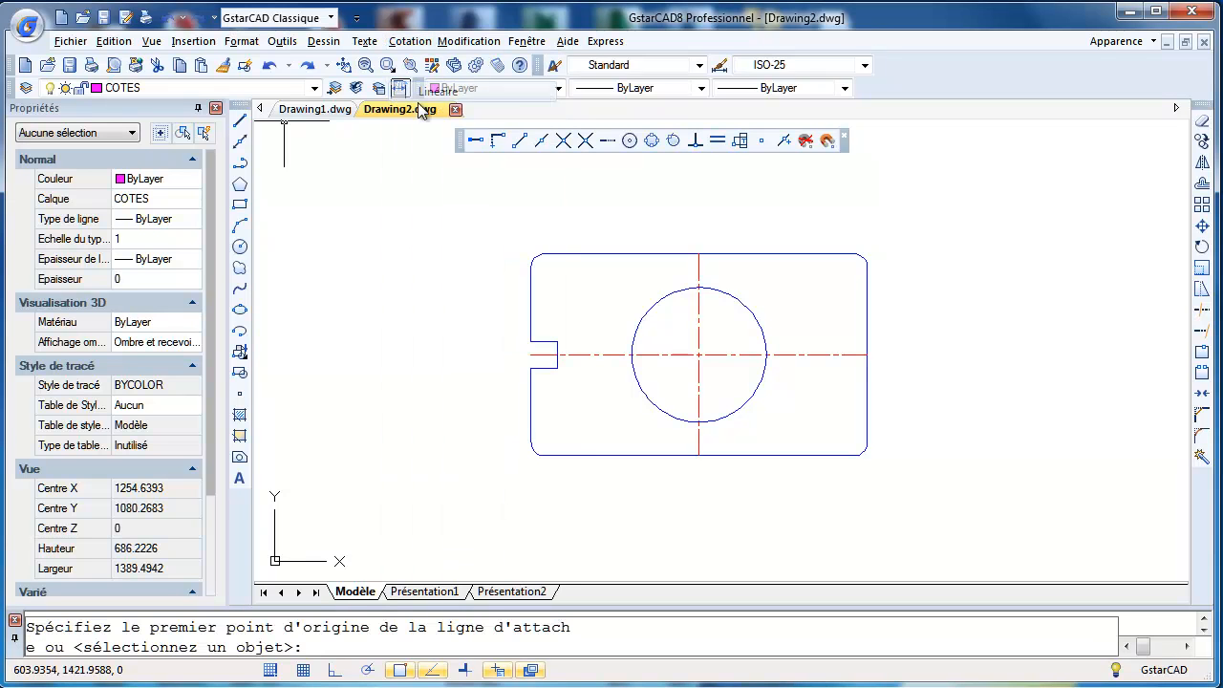
pyautogui.click(792, 253)
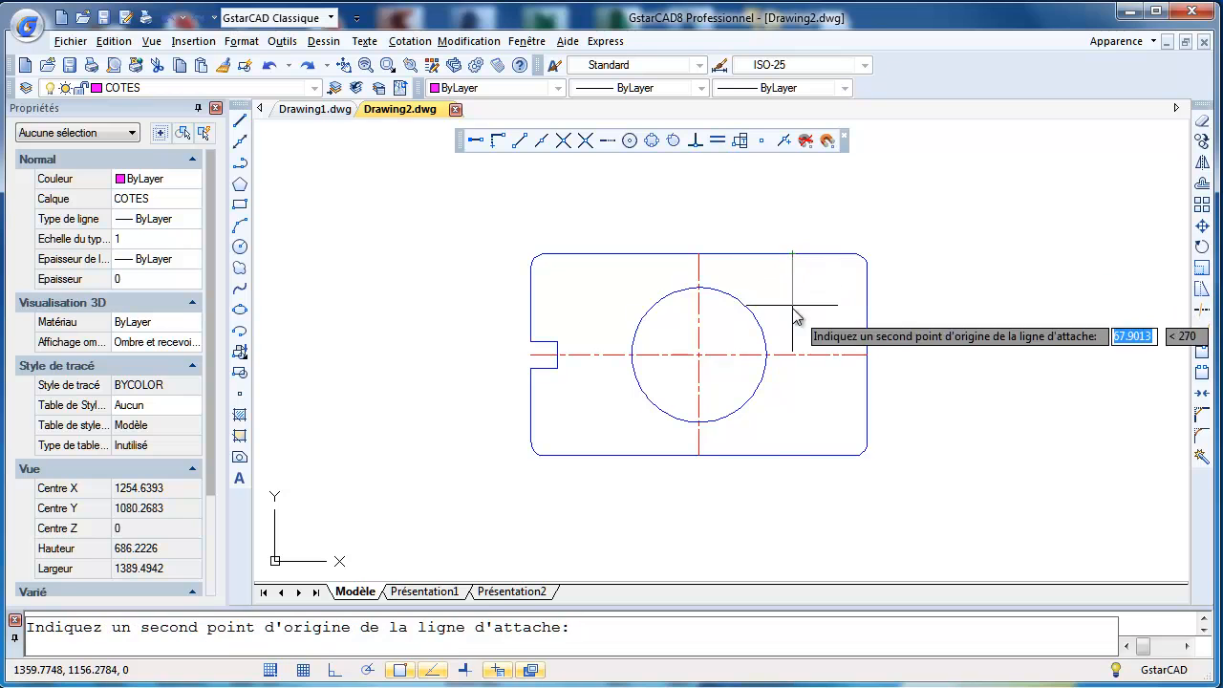
pyautogui.click(797, 456)
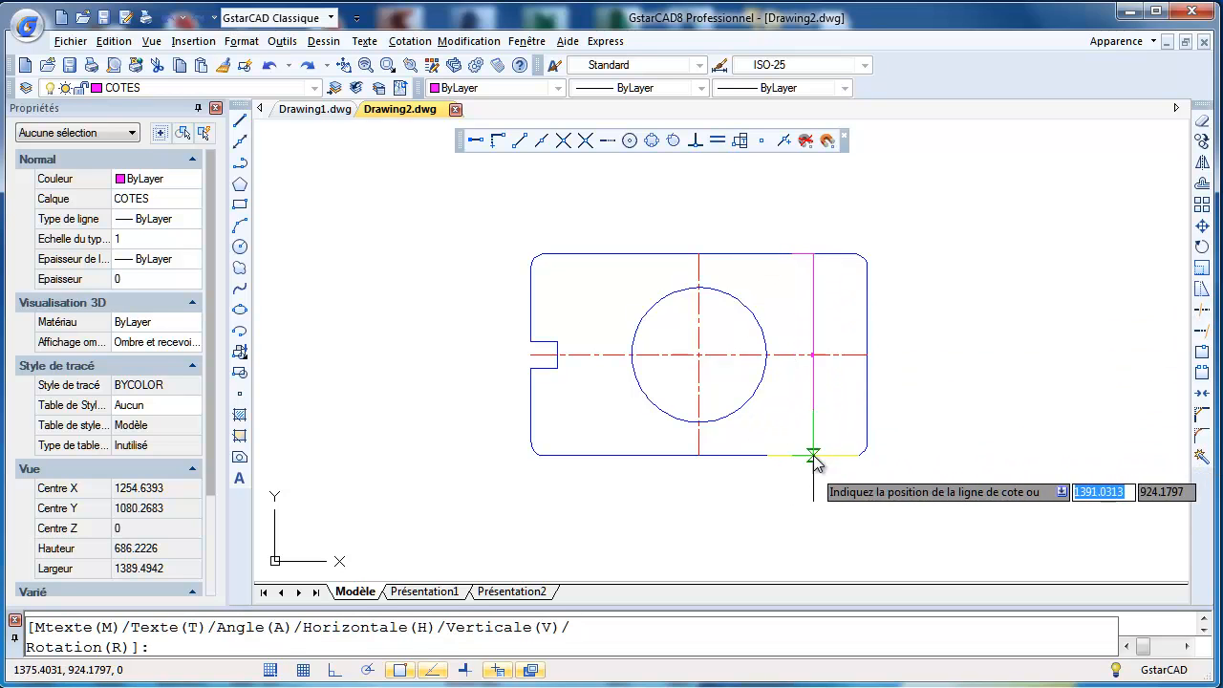
pyautogui.click(942, 463)
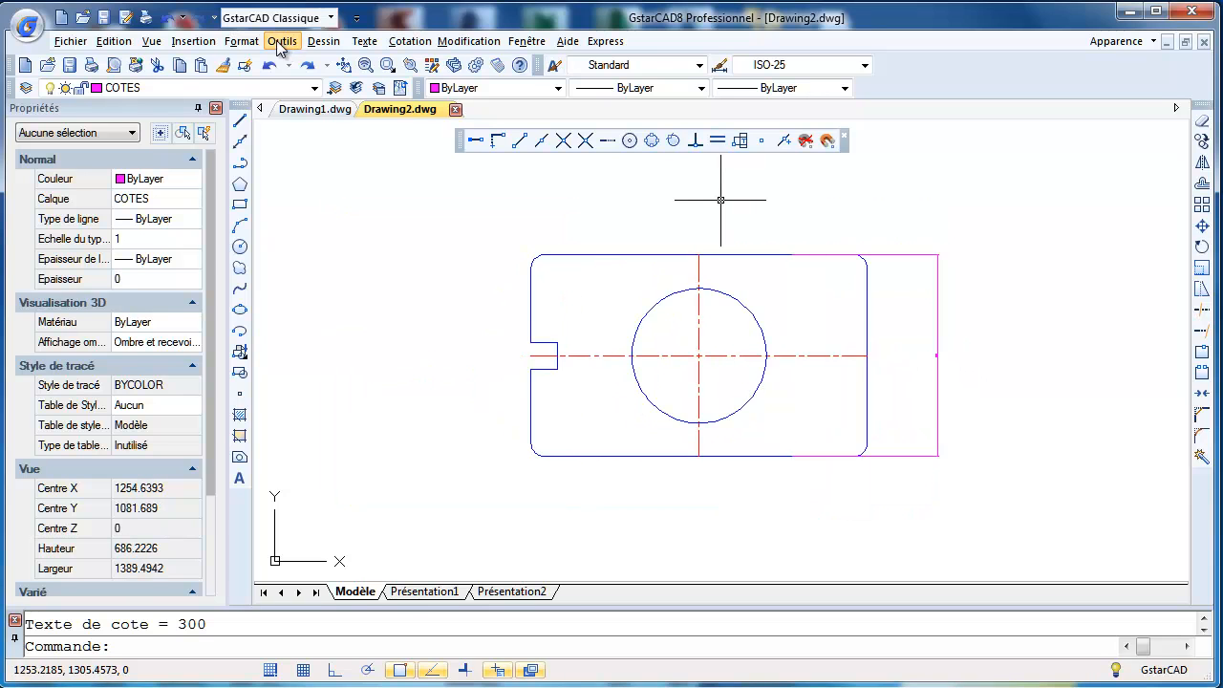
# Step: Modify the ISO-25 dimension style to use an overall scale of 8
pyautogui.click(240, 41)
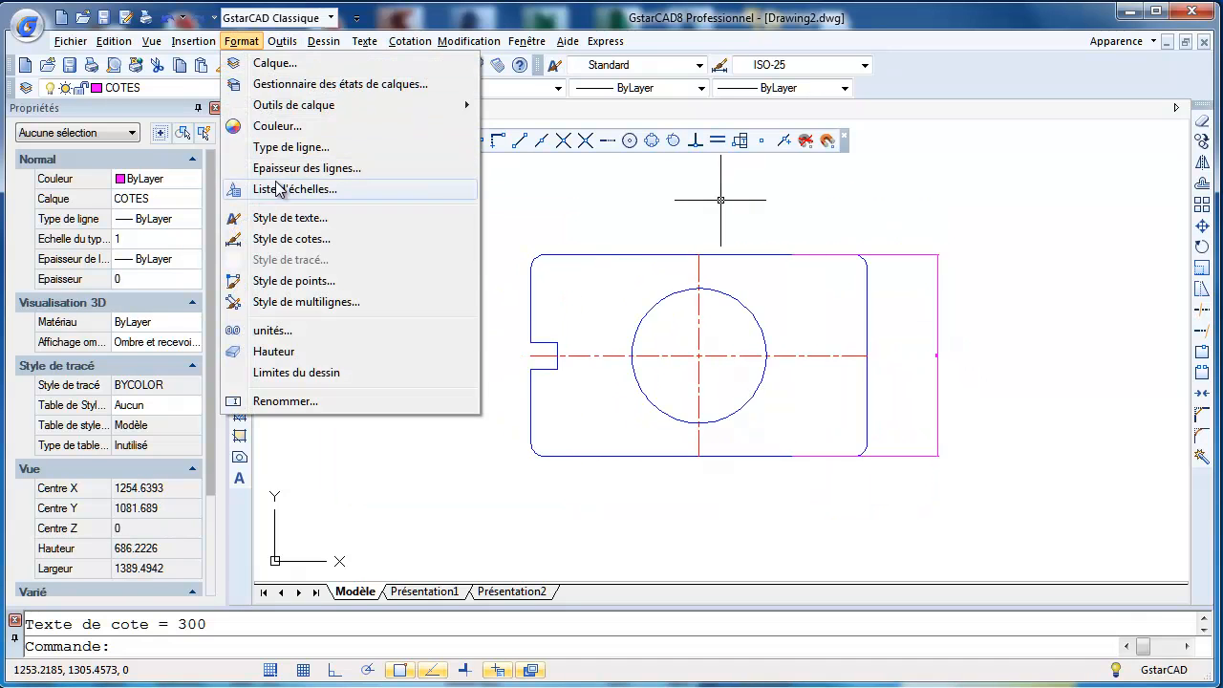
pyautogui.click(289, 239)
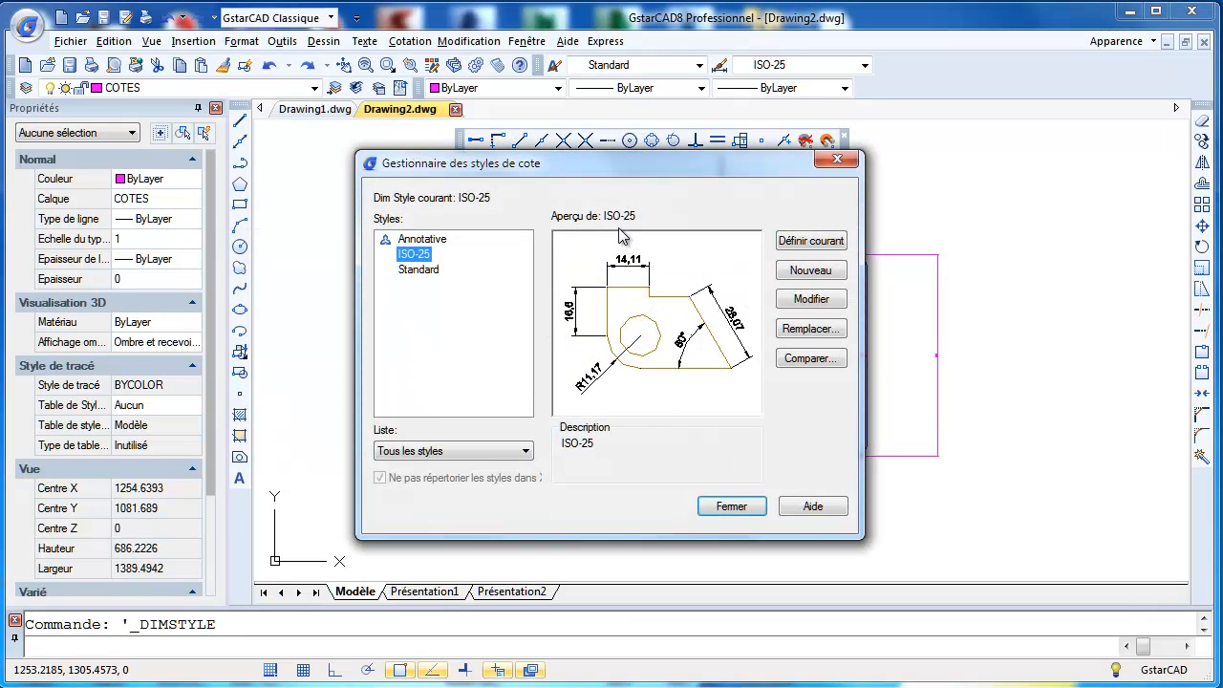
pyautogui.click(805, 301)
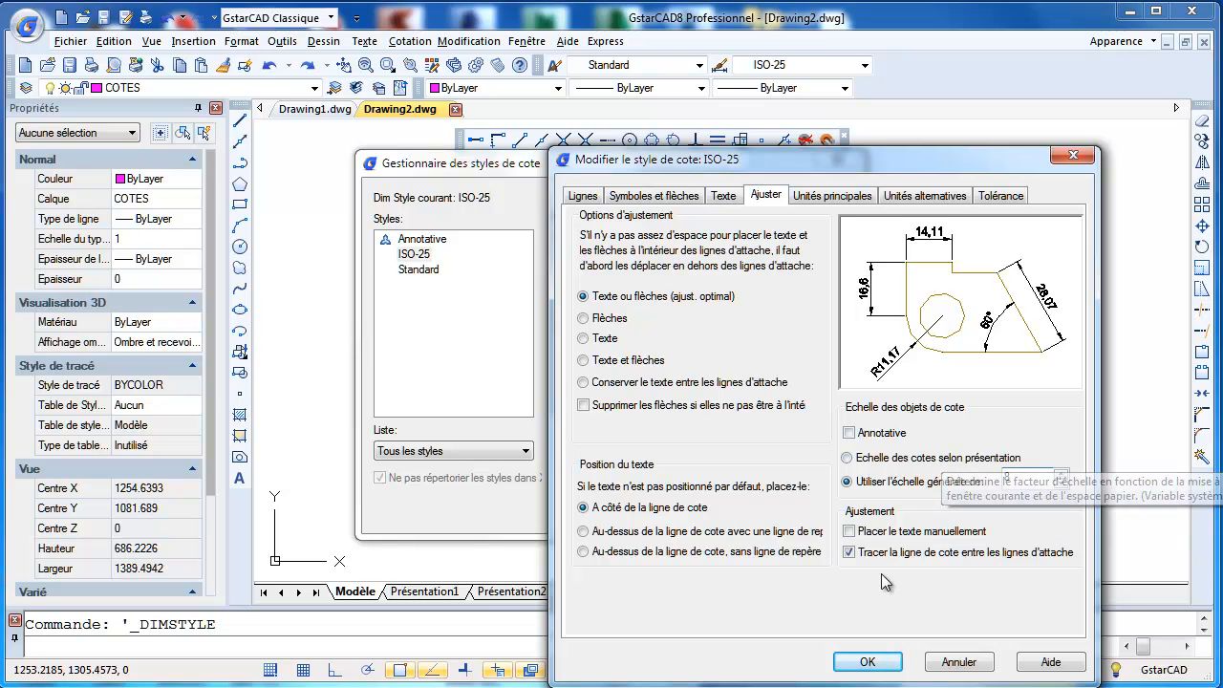
pyautogui.click(865, 659)
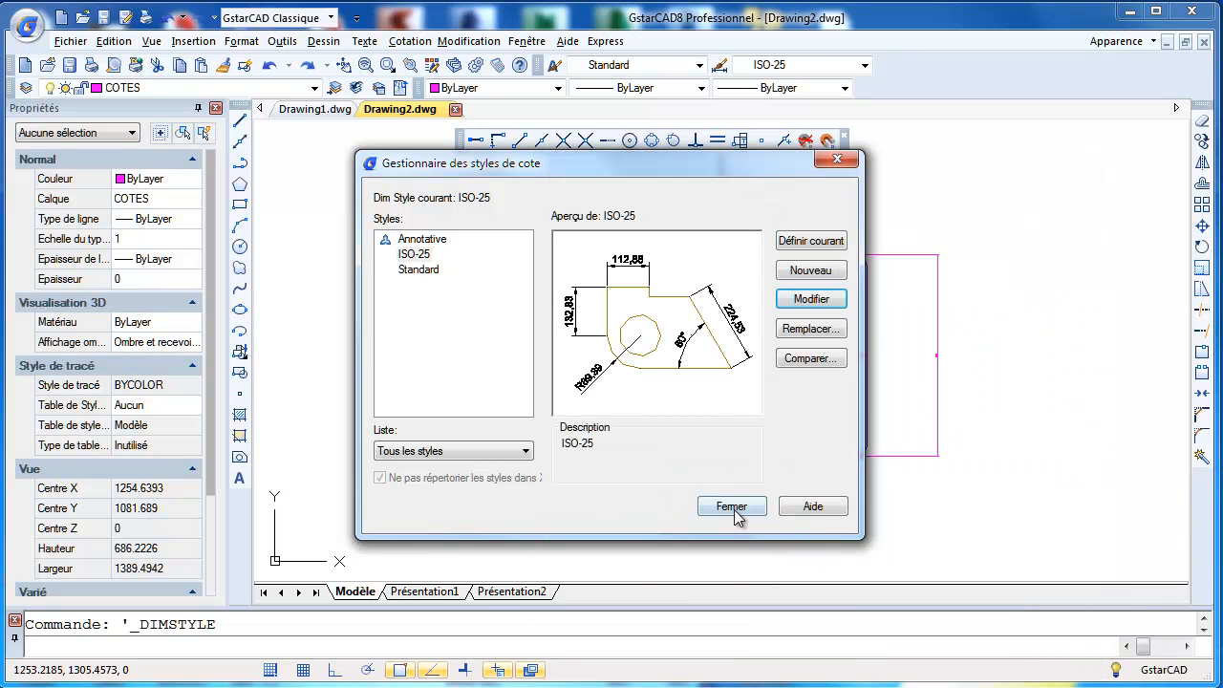
pyautogui.click(732, 508)
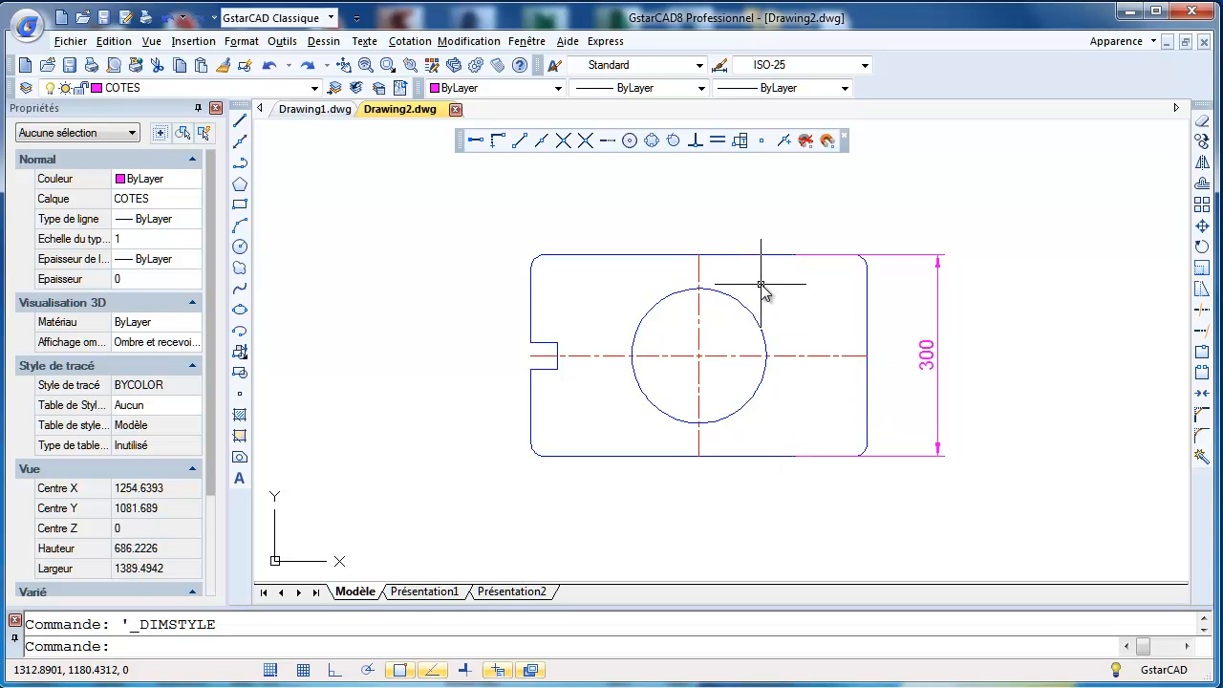
# Step: Add a horizontal linear dimension for the plate's overall width, placed above its upper edge
pyautogui.click(323, 41)
pyautogui.moveTo(283, 42)
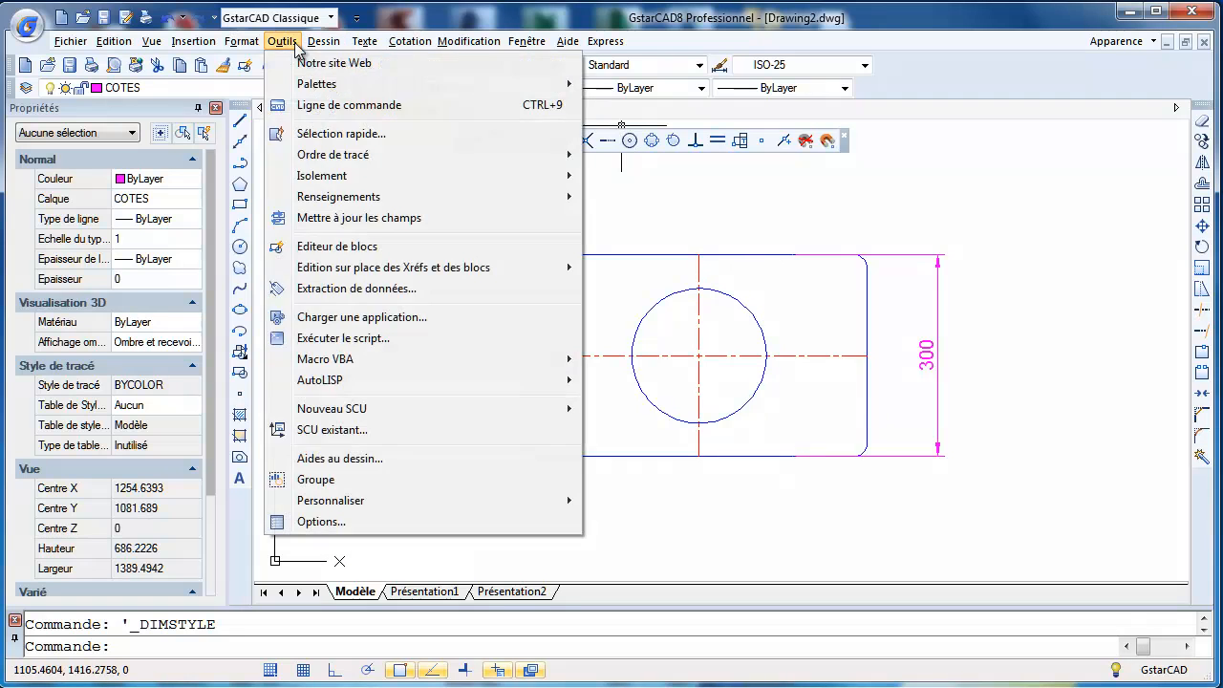
pyautogui.moveTo(396, 44)
pyautogui.click(438, 91)
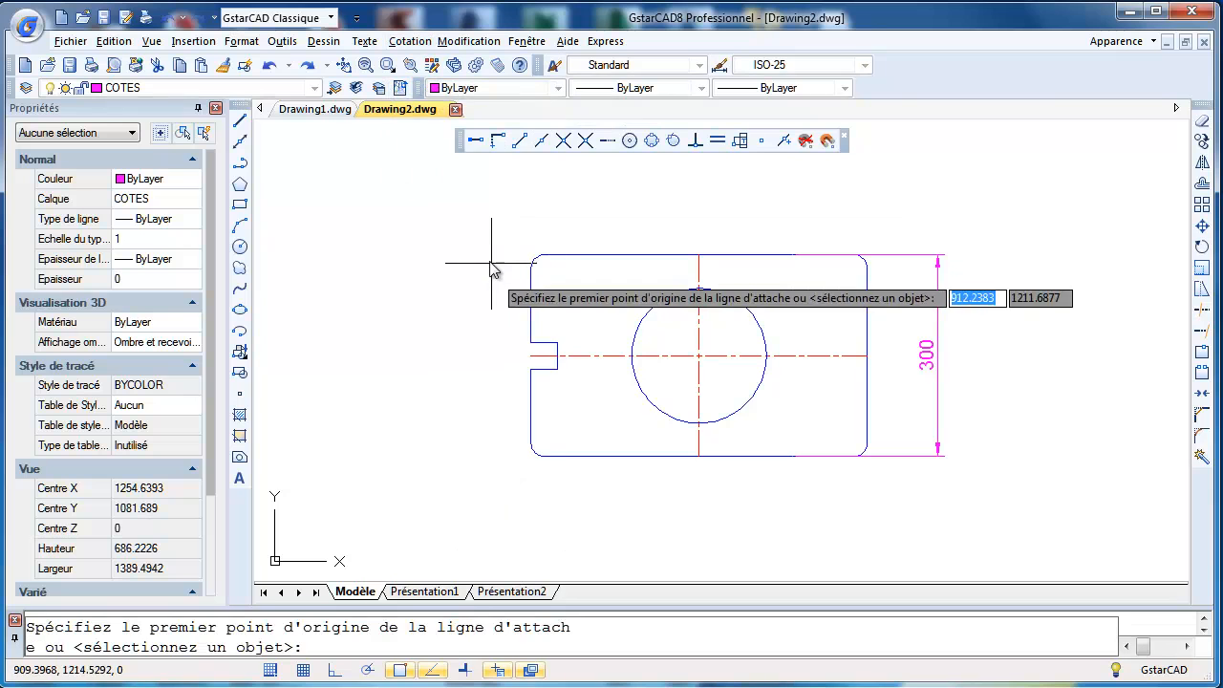
pyautogui.click(531, 286)
pyautogui.click(865, 256)
pyautogui.click(852, 215)
# Step: Add a vertical linear dimension from the plate's upper edge to the horizontal centre line, placed inside the plate right of the circle
pyautogui.rightClick(824, 299)
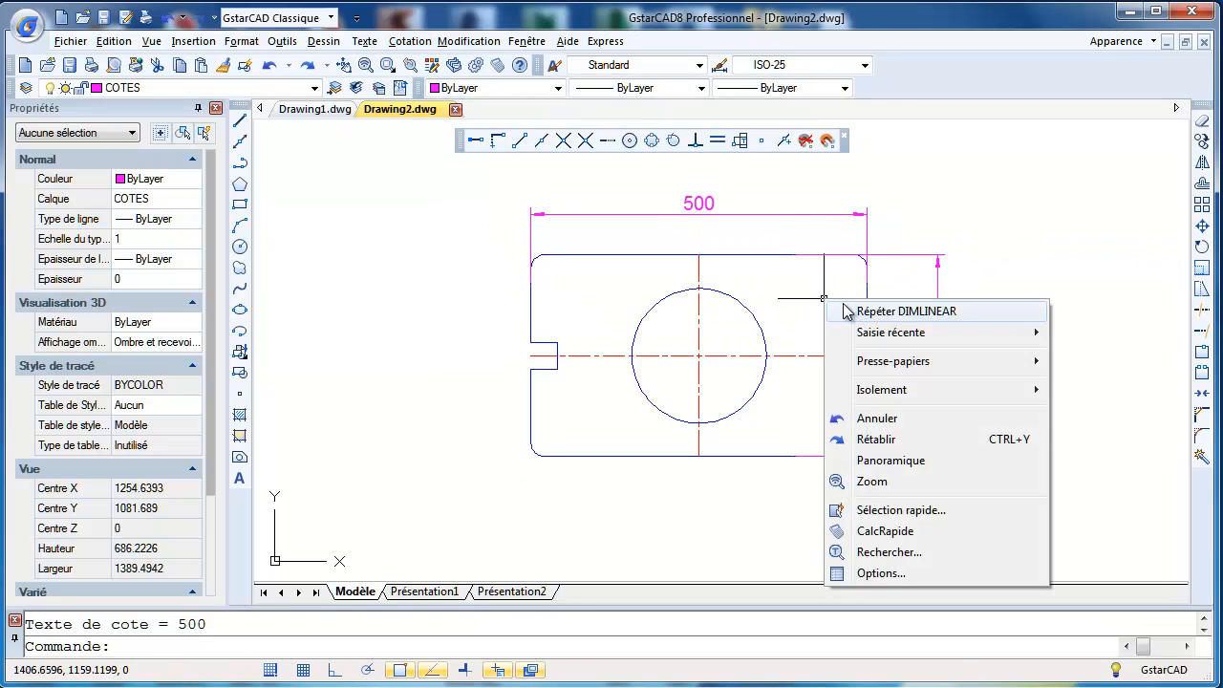
pyautogui.click(841, 314)
pyautogui.click(820, 259)
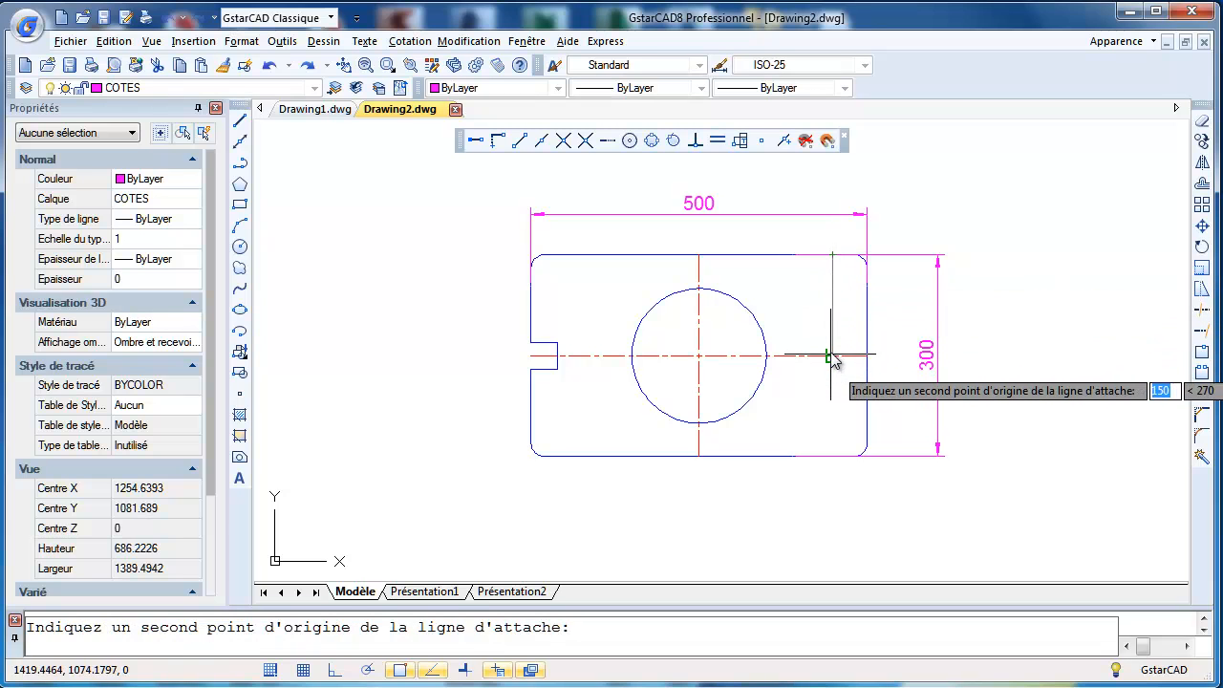
pyautogui.click(820, 356)
pyautogui.click(820, 368)
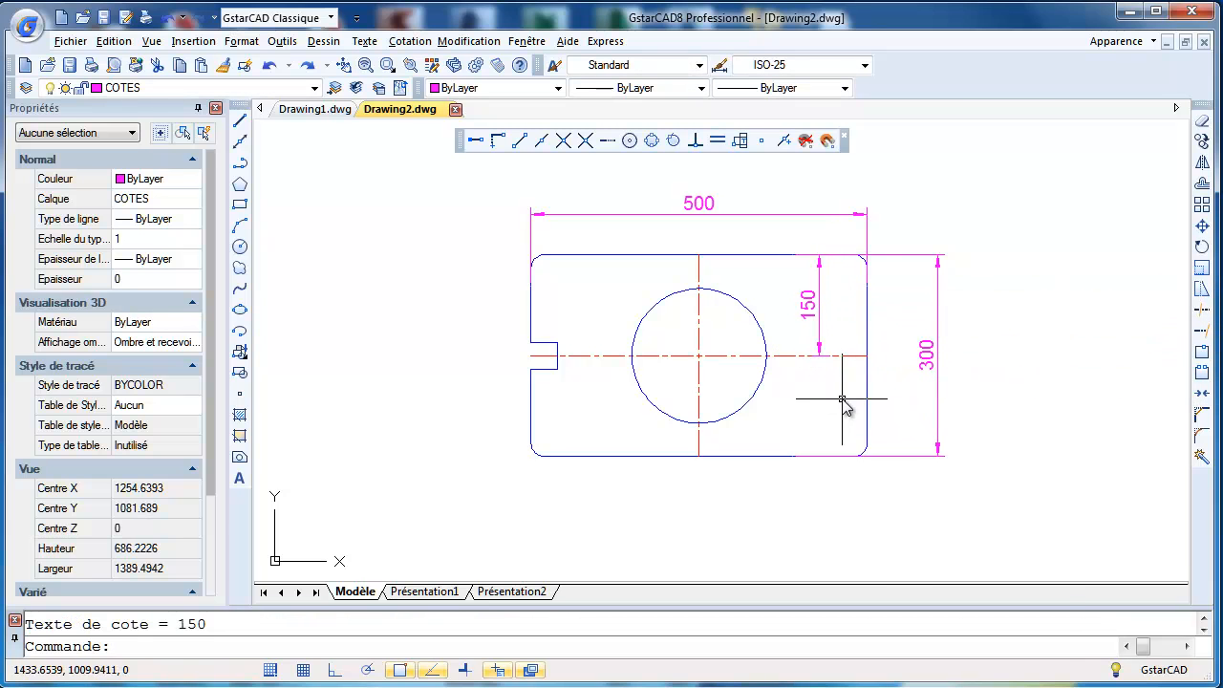
# Step: Add a horizontal linear dimension from the vertical centre line to the plate's right edge, placed inside the lower part of the plate
pyautogui.rightClick(841, 401)
pyautogui.click(865, 409)
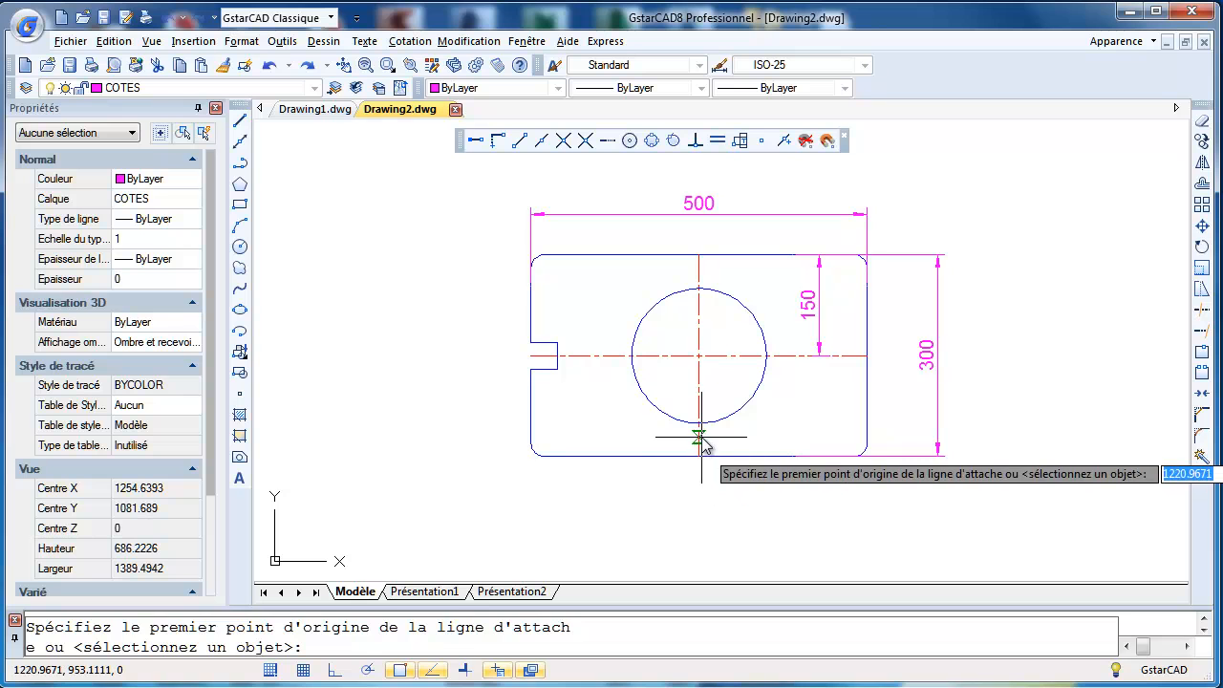
pyautogui.click(699, 436)
pyautogui.click(864, 440)
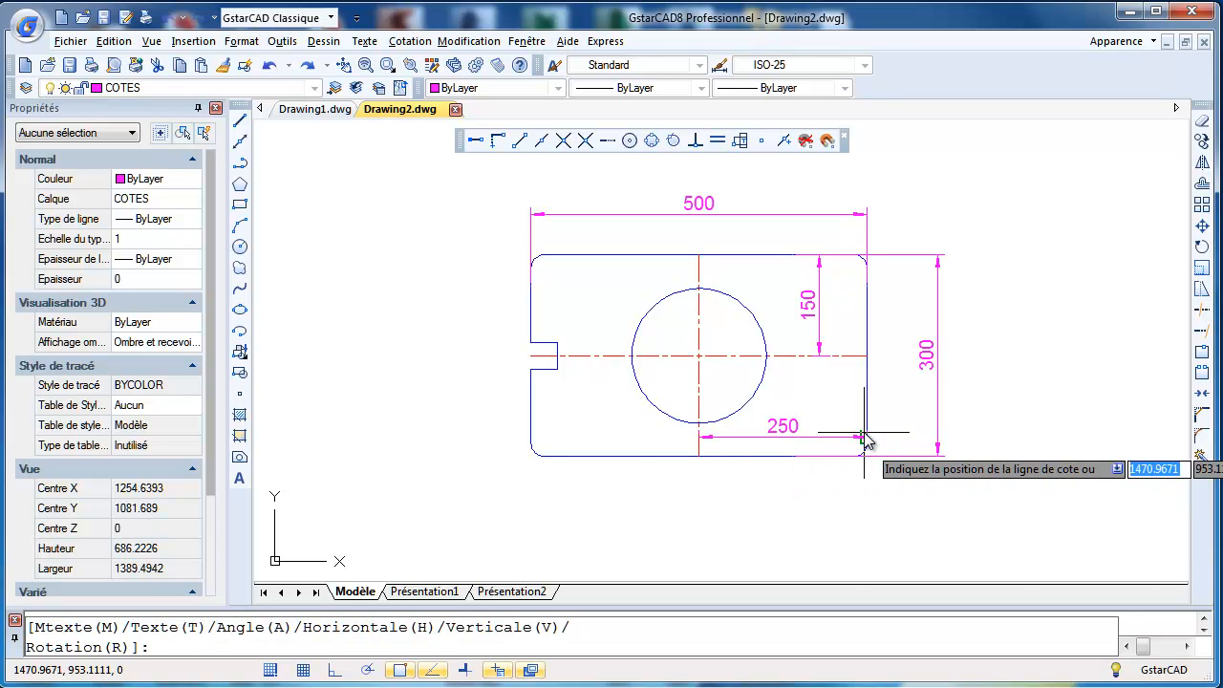
pyautogui.click(862, 424)
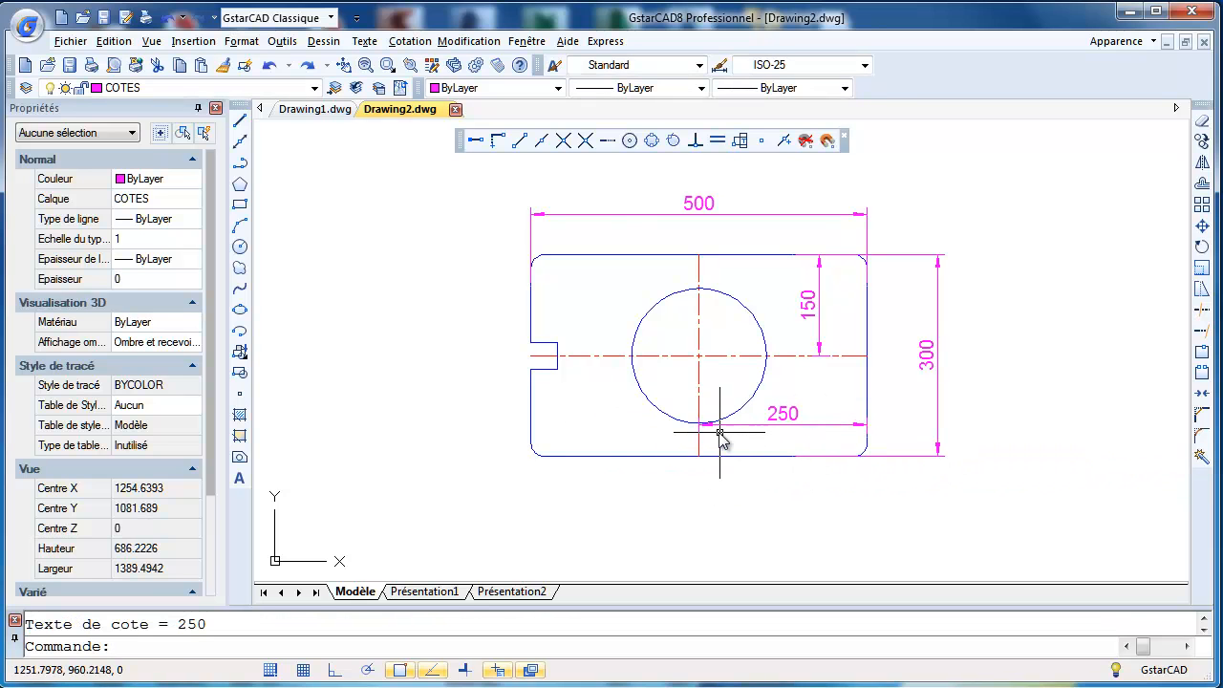
# Step: Move the line of the horizontal dimension inside the plate down, between the circle and the plate's lower edge
pyautogui.scroll(2, 715, 437)
pyautogui.click(808, 410)
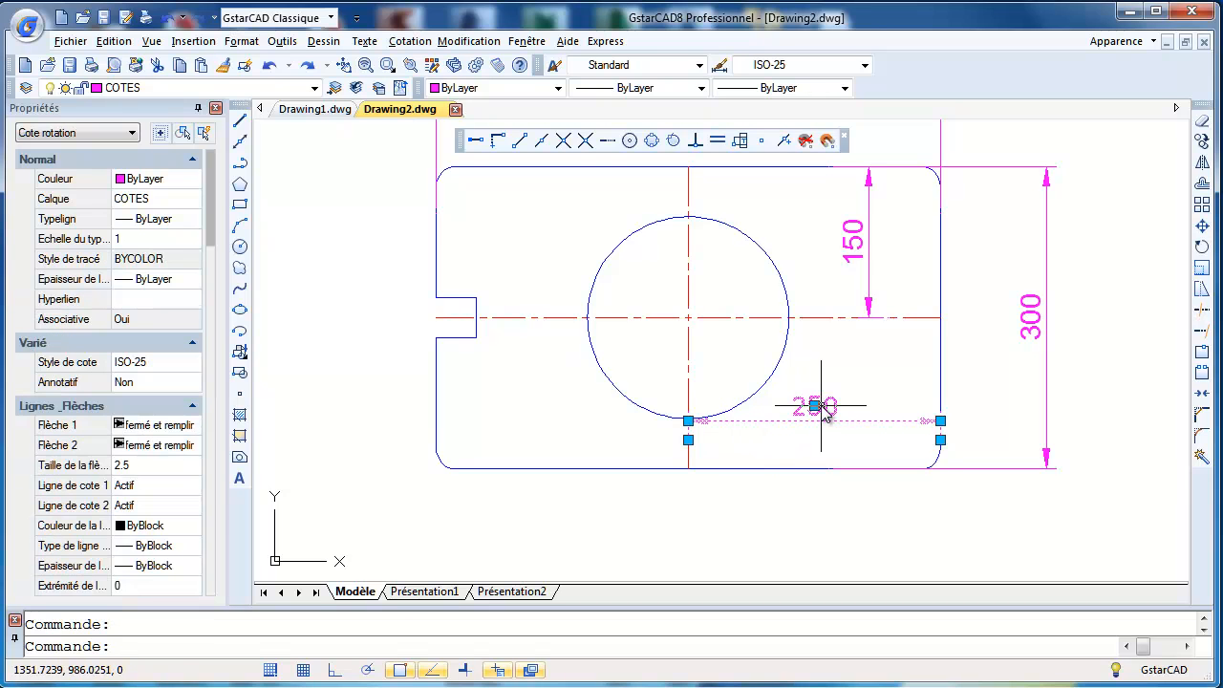
pyautogui.click(814, 412)
pyautogui.click(814, 421)
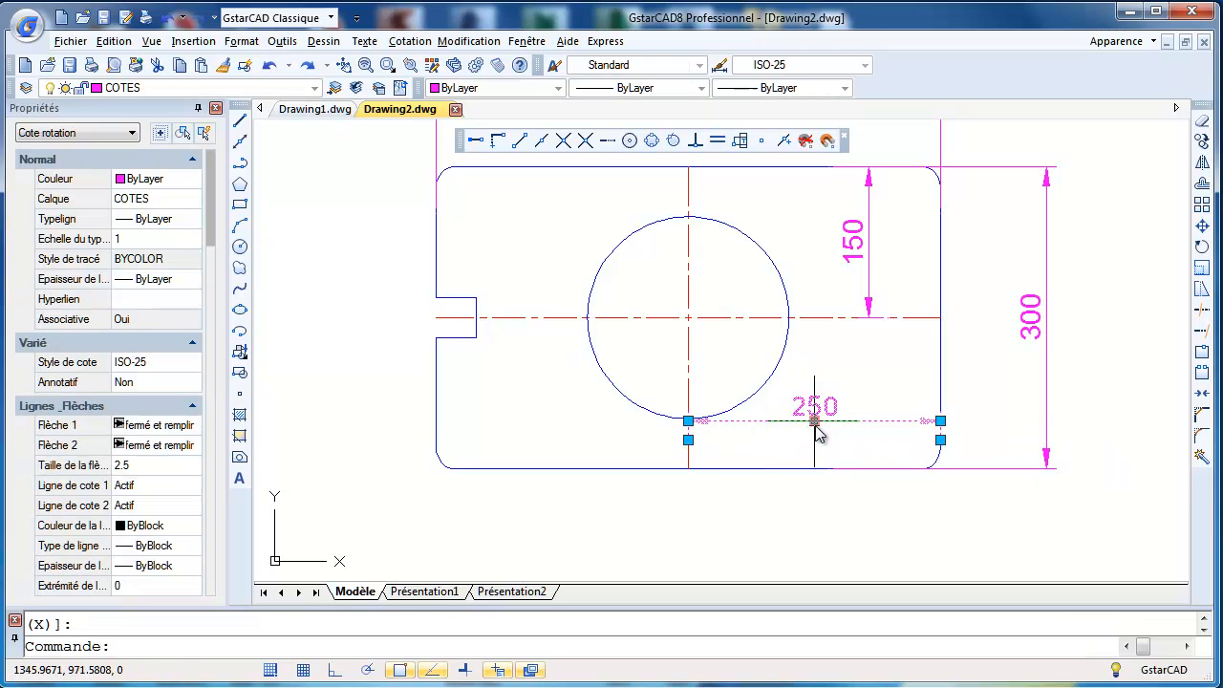
pyautogui.click(814, 421)
pyautogui.click(817, 438)
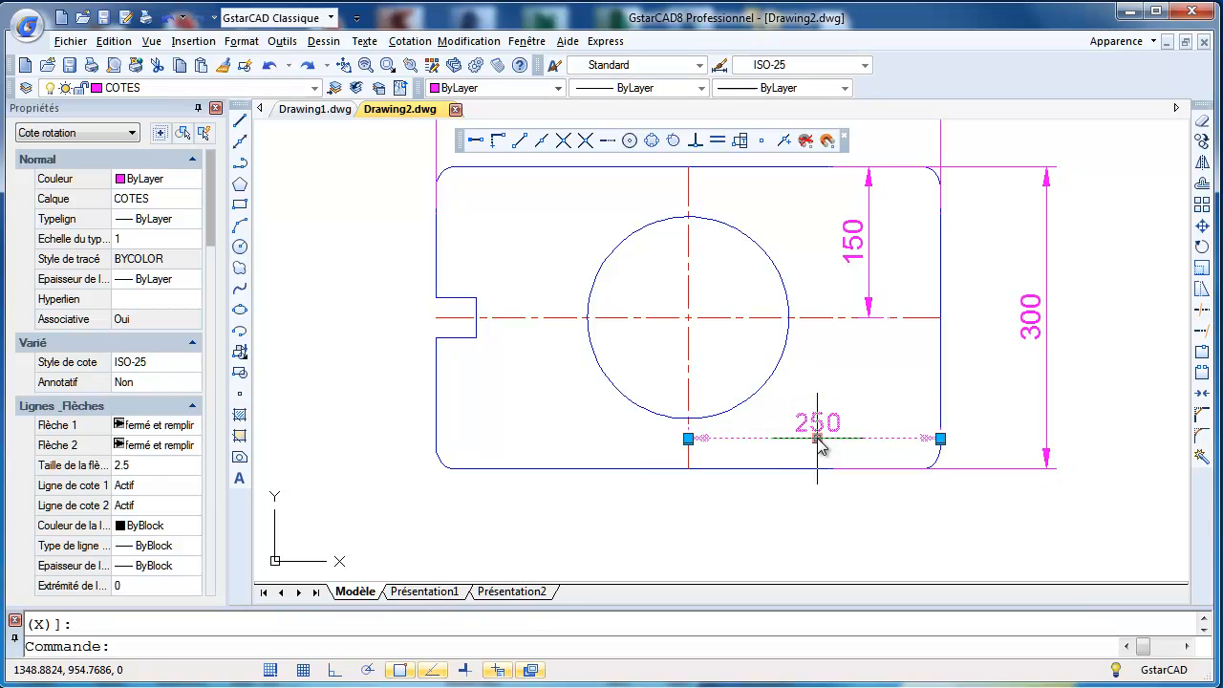
# Step: Add a horizontal linear dimension for the depth of the notch in the plate's left edge, placed just above the notch
pyautogui.scroll(1, 485, 300)
pyautogui.moveTo(485, 253); pyautogui.dragTo(499, 306, button='middle')
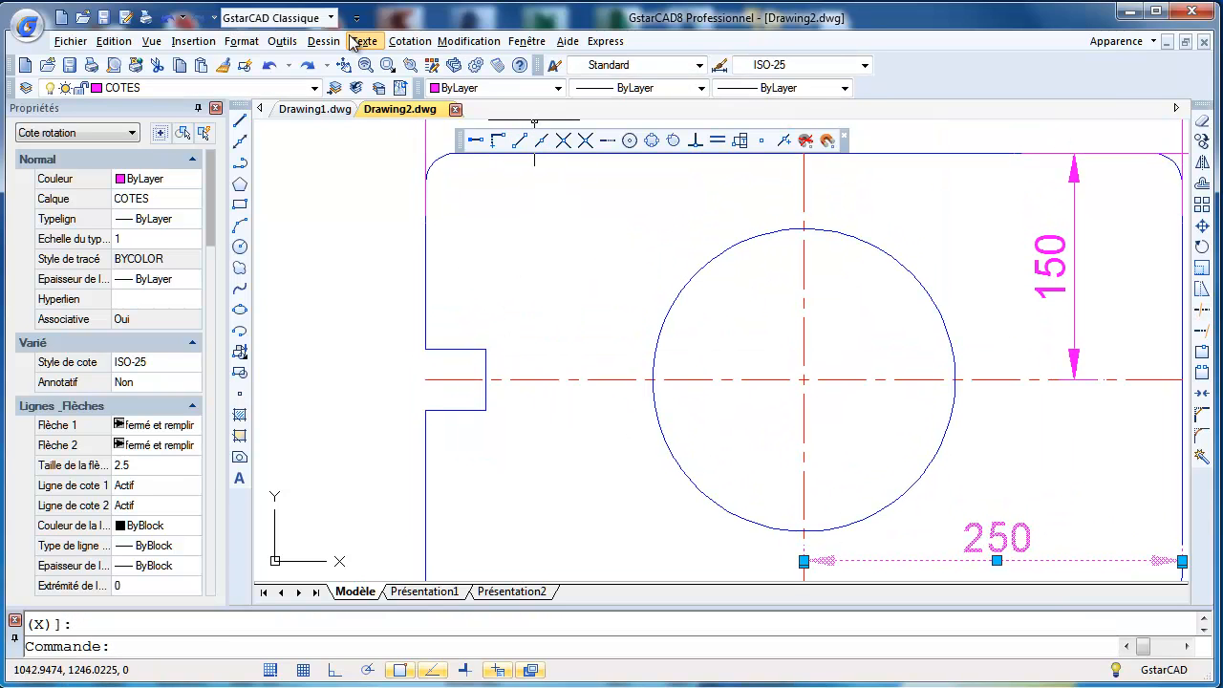
pyautogui.rightClick(503, 233)
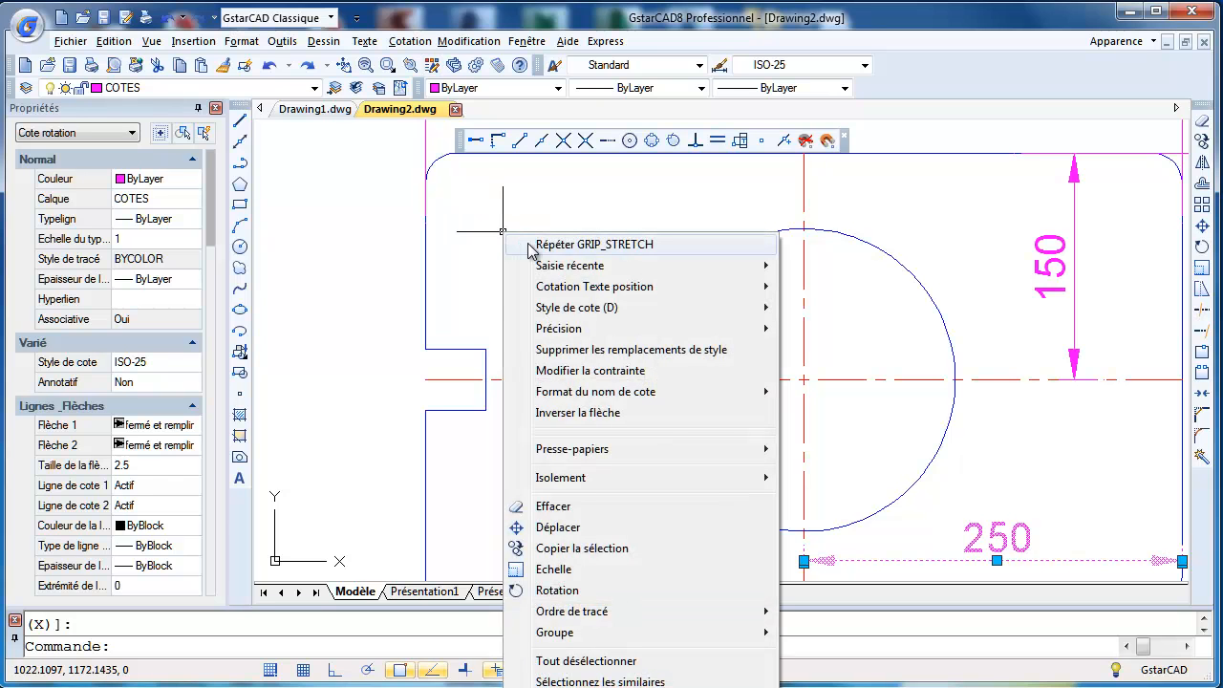
pyautogui.click(415, 42)
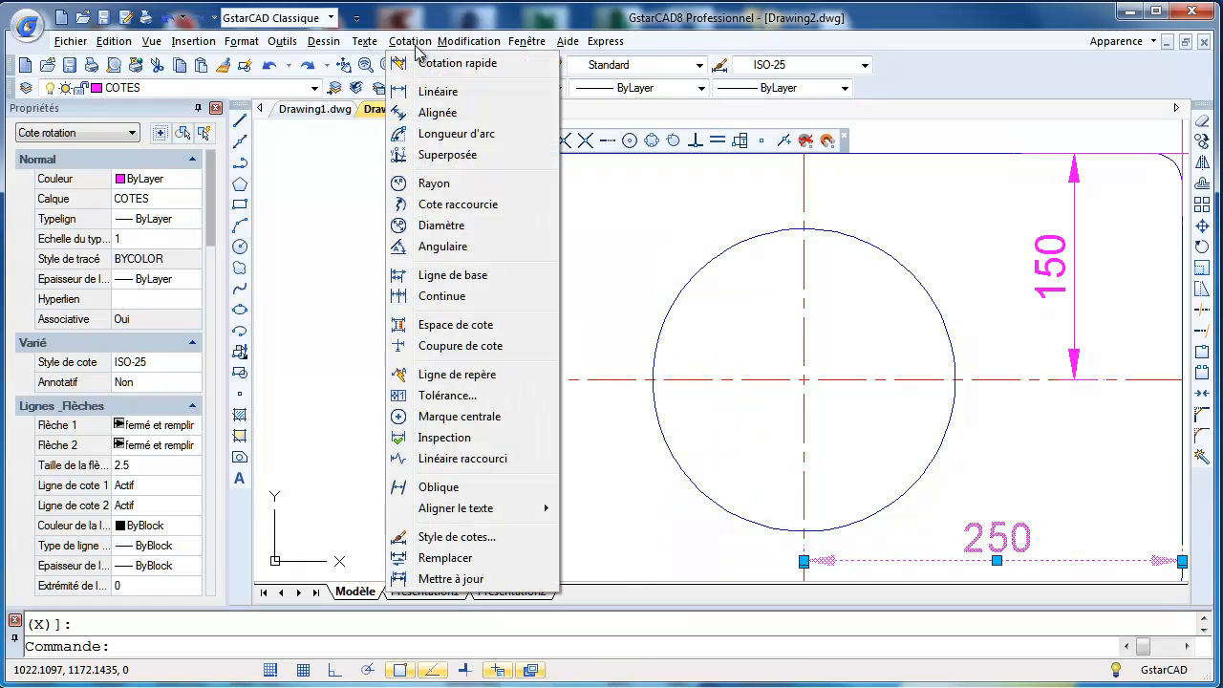
pyautogui.click(415, 92)
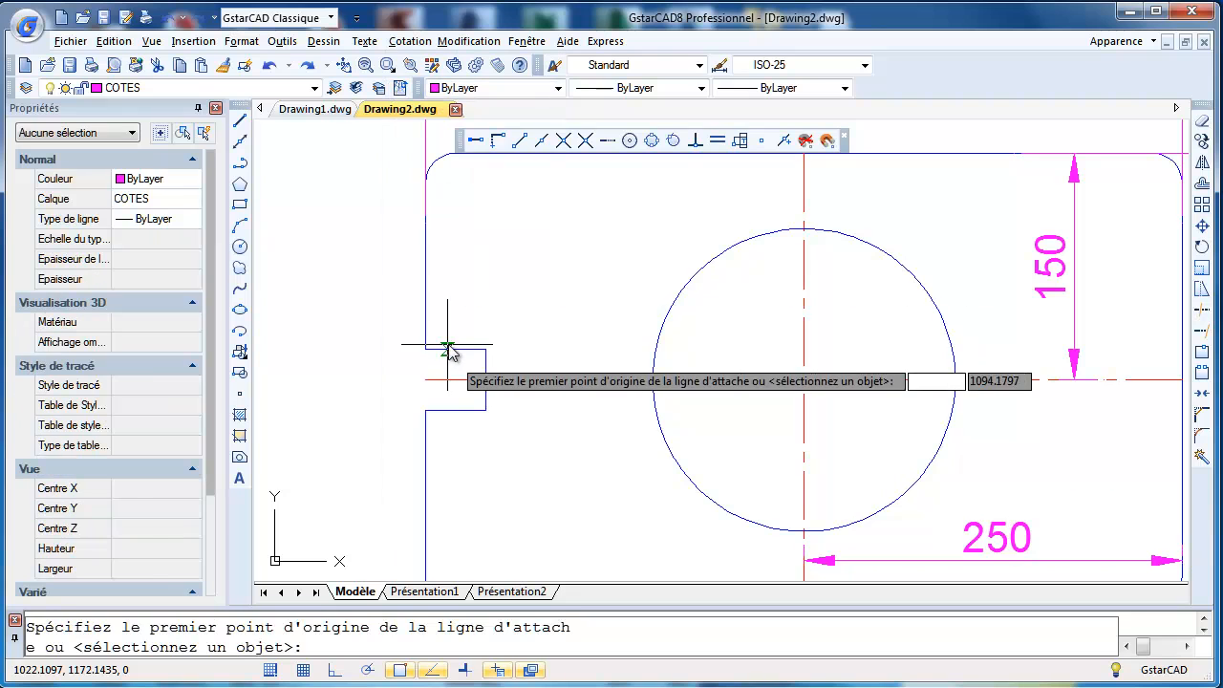
pyautogui.click(424, 335)
pyautogui.click(486, 349)
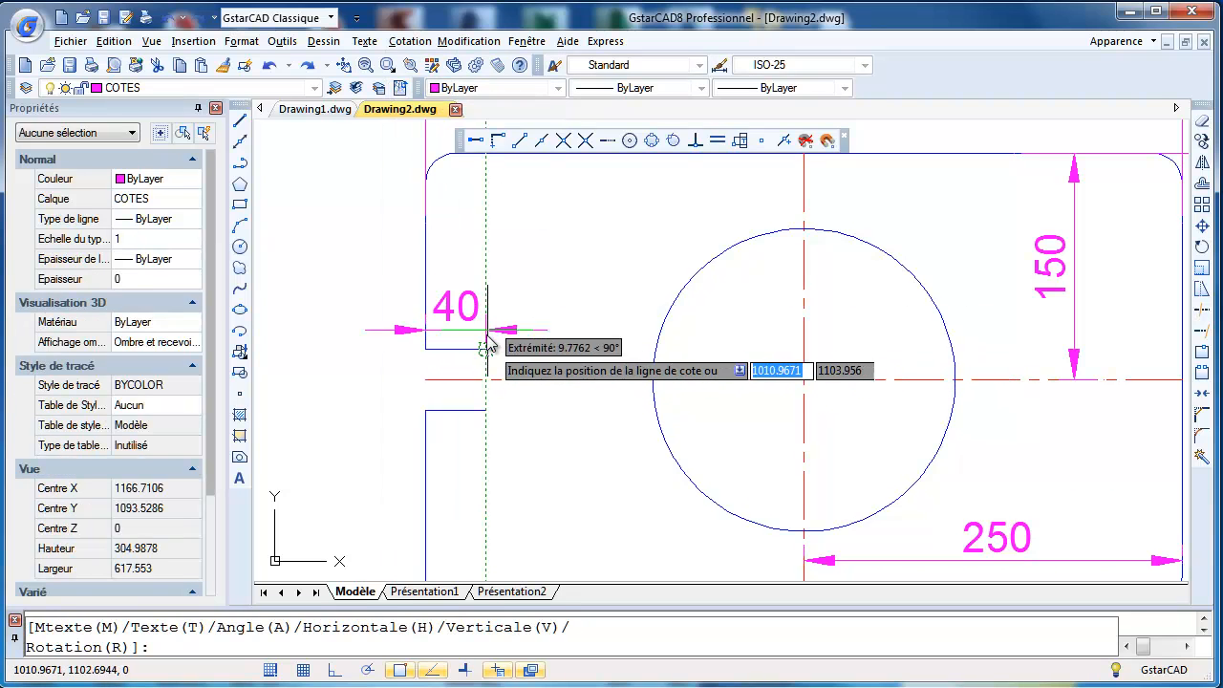
pyautogui.click(508, 319)
# Step: Add a vertical linear dimension from the notch's upper inner corner to the horizontal centre line, placed near the circle
pyautogui.rightClick(529, 350)
pyautogui.click(550, 359)
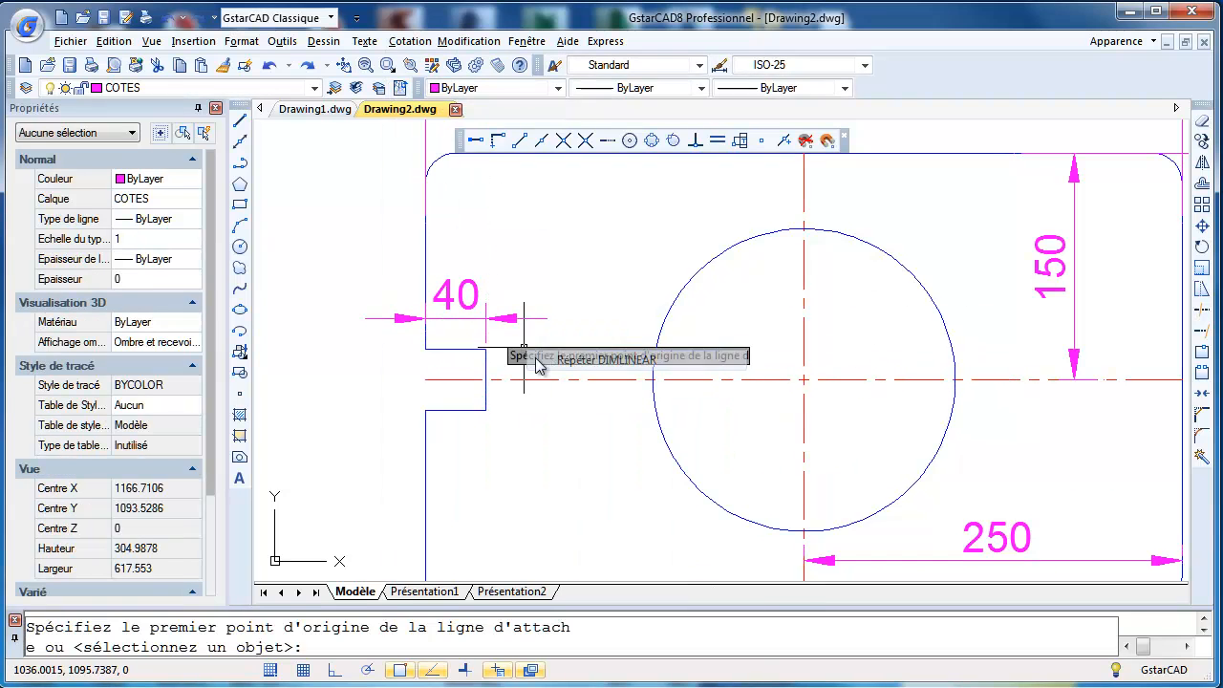
pyautogui.click(486, 349)
pyautogui.click(490, 379)
pyautogui.click(617, 387)
# Step: Add a vertical linear dimension from the horizontal centre line to the notch's lower inner corner, placed close beside the notch
pyautogui.rightClick(520, 399)
pyautogui.click(545, 409)
pyautogui.click(486, 379)
pyautogui.click(485, 411)
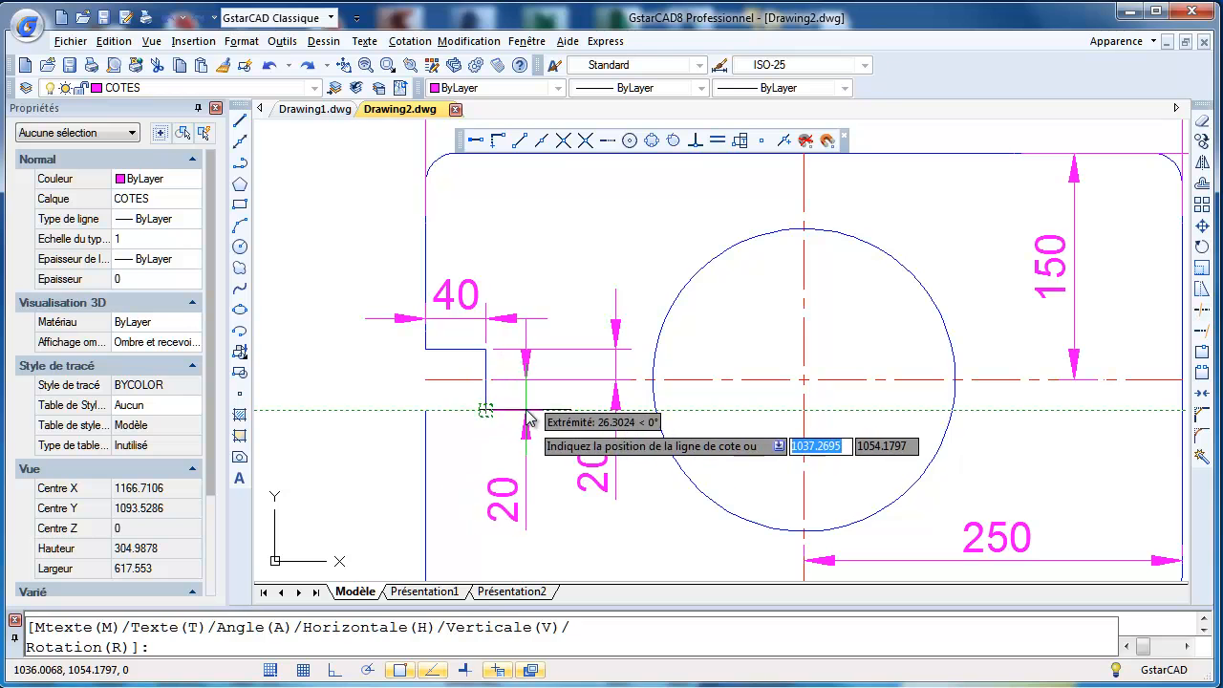
pyautogui.click(534, 416)
# Step: Add a diameter dimension to the circle, with its arrow pointing to the circle's upper right
pyautogui.scroll(-2, 523, 411)
pyautogui.moveTo(521, 402); pyautogui.dragTo(520, 365, button='middle')
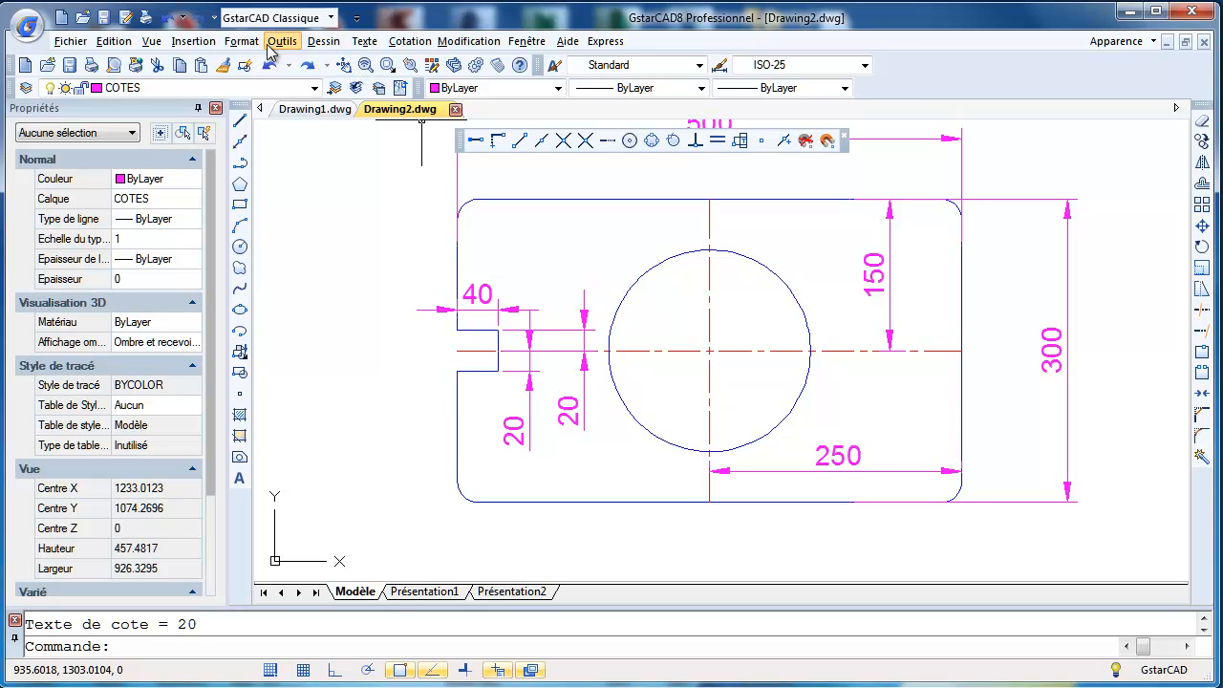
pyautogui.click(410, 41)
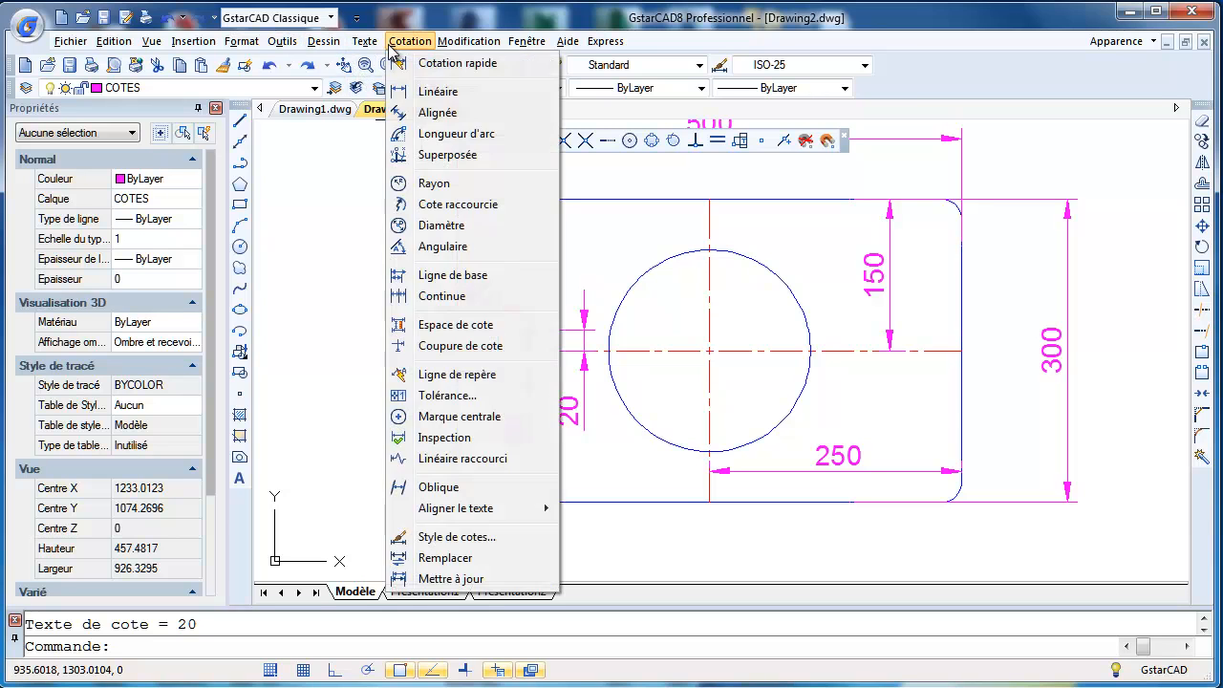
pyautogui.click(434, 229)
pyautogui.click(759, 269)
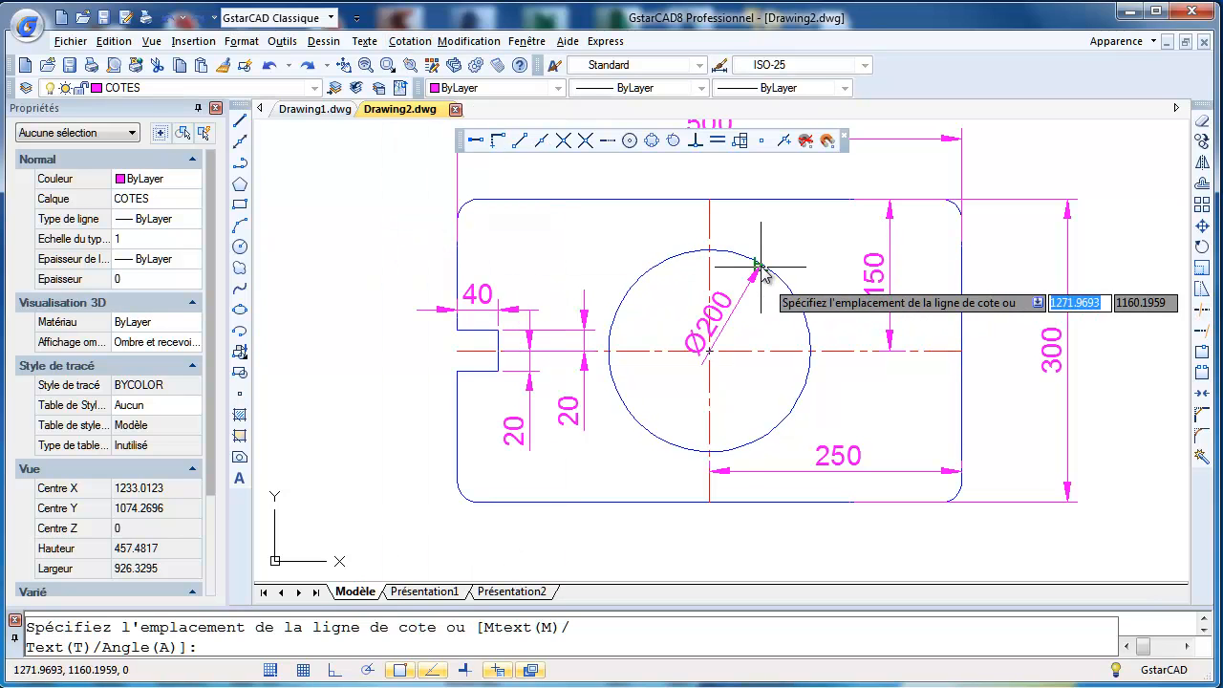
pyautogui.click(763, 274)
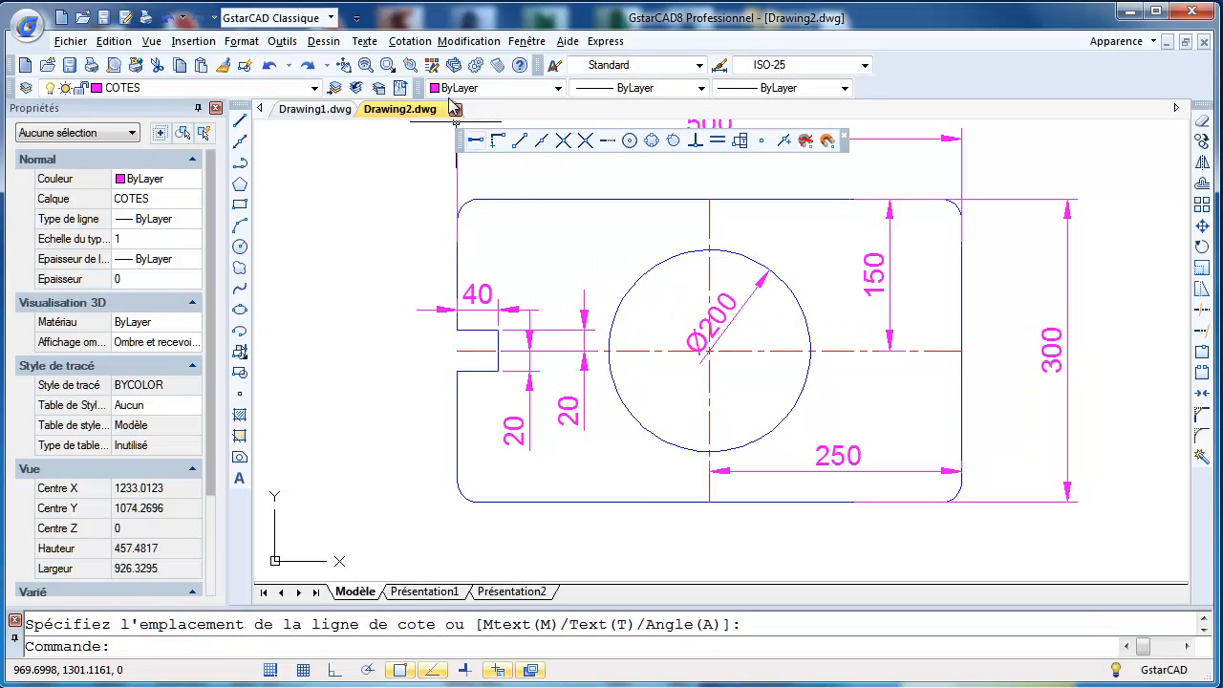
# Step: Add a radius dimension to the plate's lower-left rounded corner, with the text placed outside the plate
pyautogui.click(409, 43)
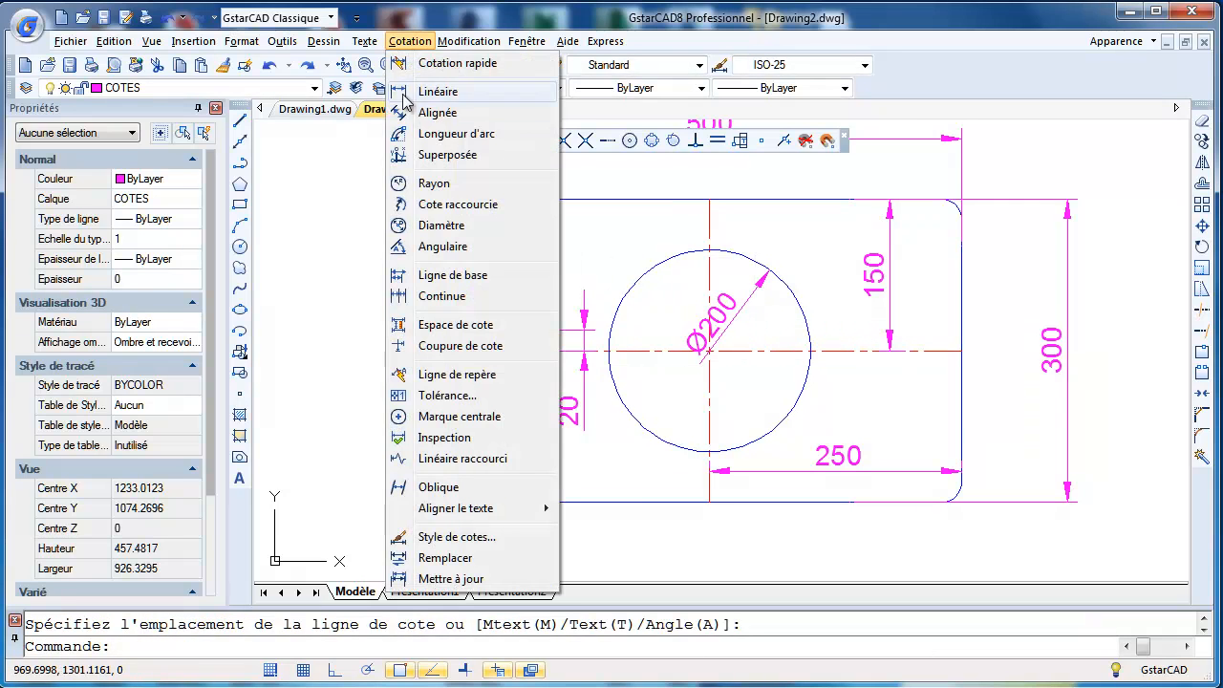
pyautogui.click(430, 183)
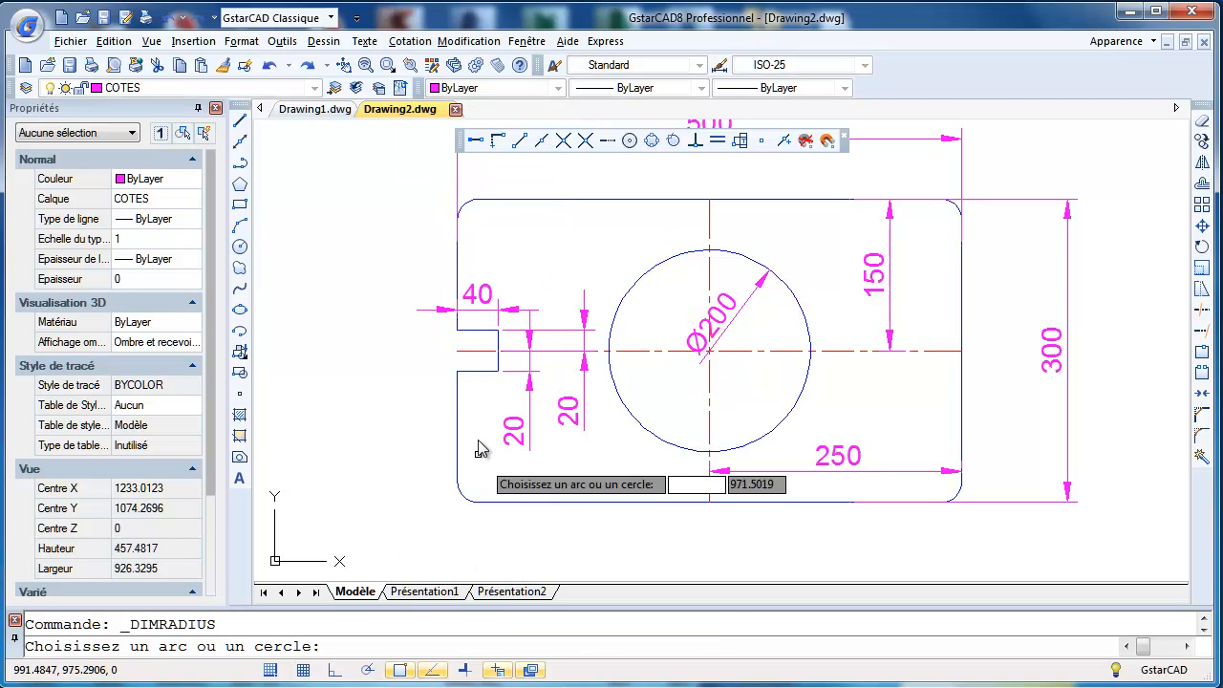
pyautogui.scroll(3, 475, 423)
pyautogui.click(446, 510)
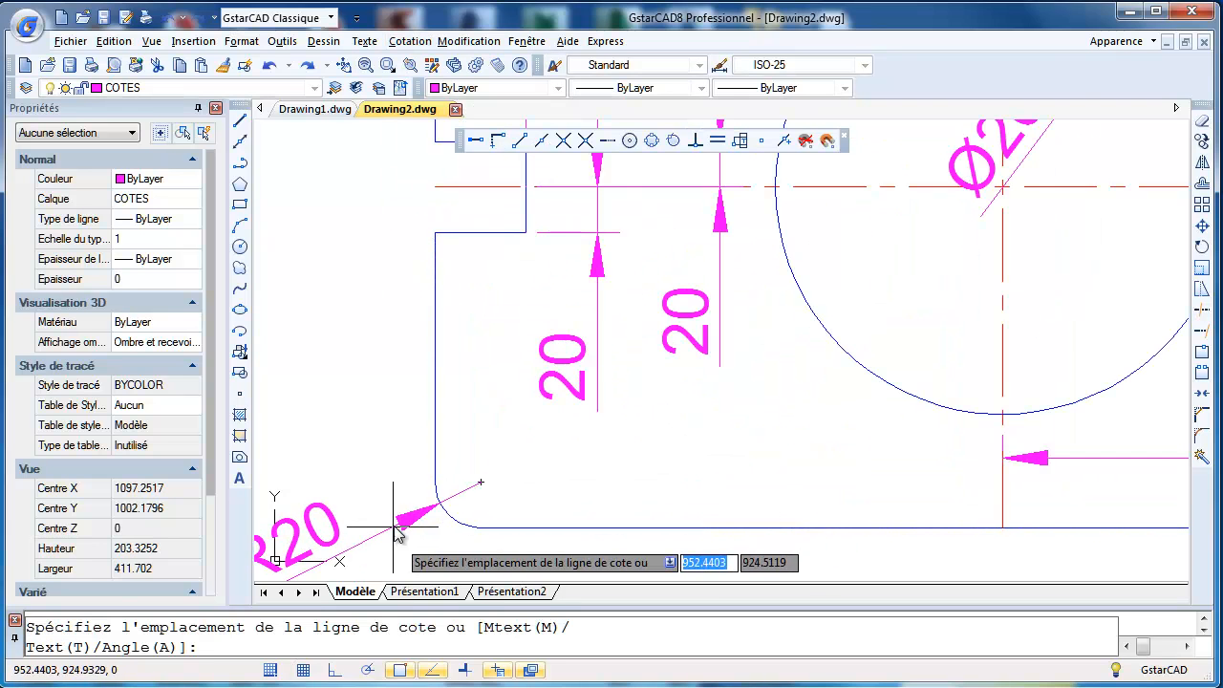
pyautogui.click(435, 545)
pyautogui.click(453, 545)
pyautogui.moveTo(454, 548); pyautogui.dragTo(542, 434, button='middle')
pyautogui.scroll(-1, 559, 442)
pyautogui.scroll(-3, 564, 450)
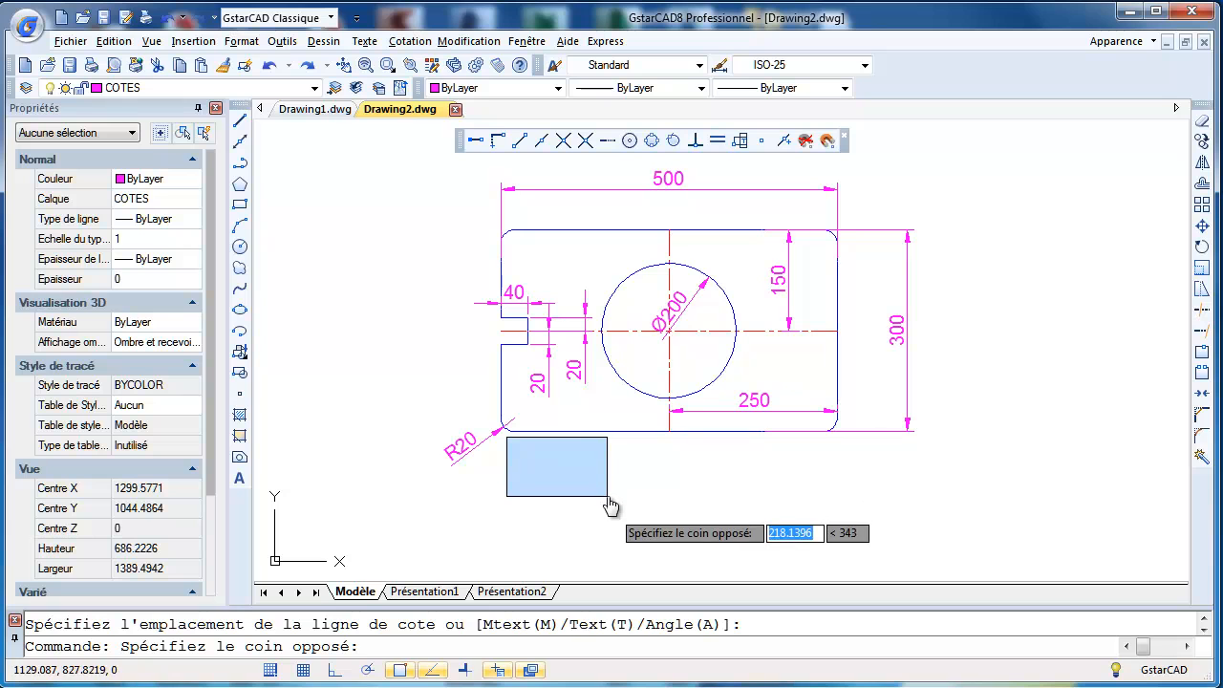
pyautogui.press('Escape')
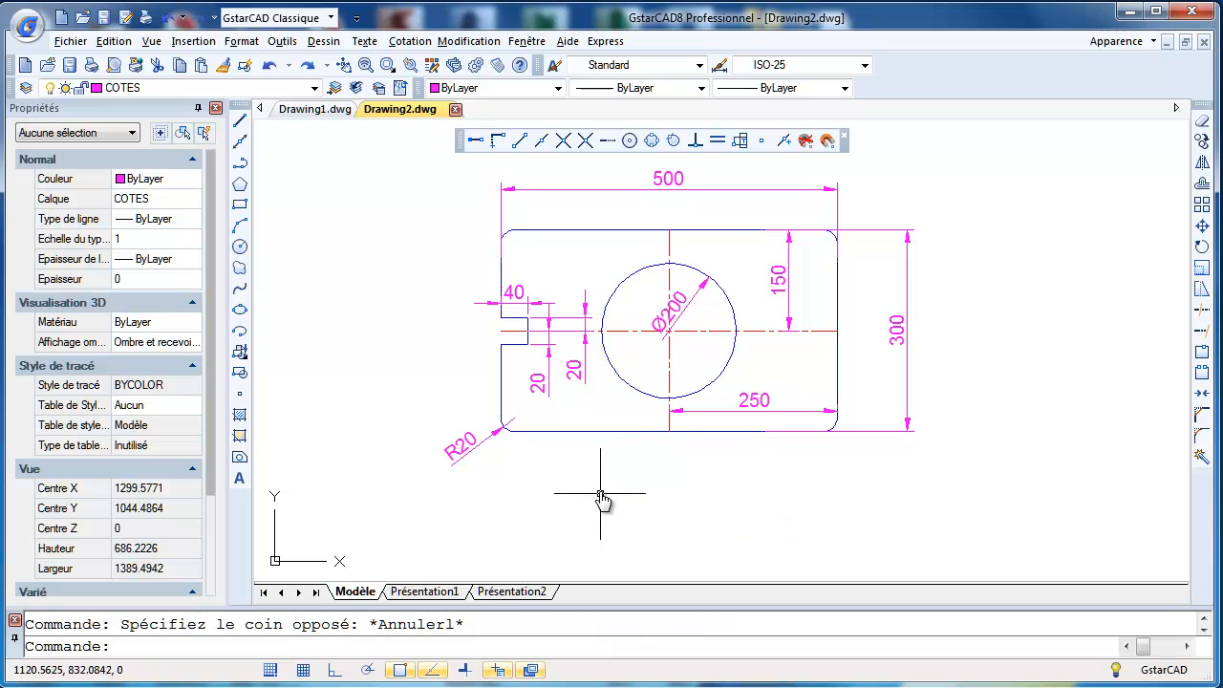
# Step: Set the lineweight of the plate's outer outline to 0.30 mm and turn on the lineweight display
pyautogui.click(591, 432)
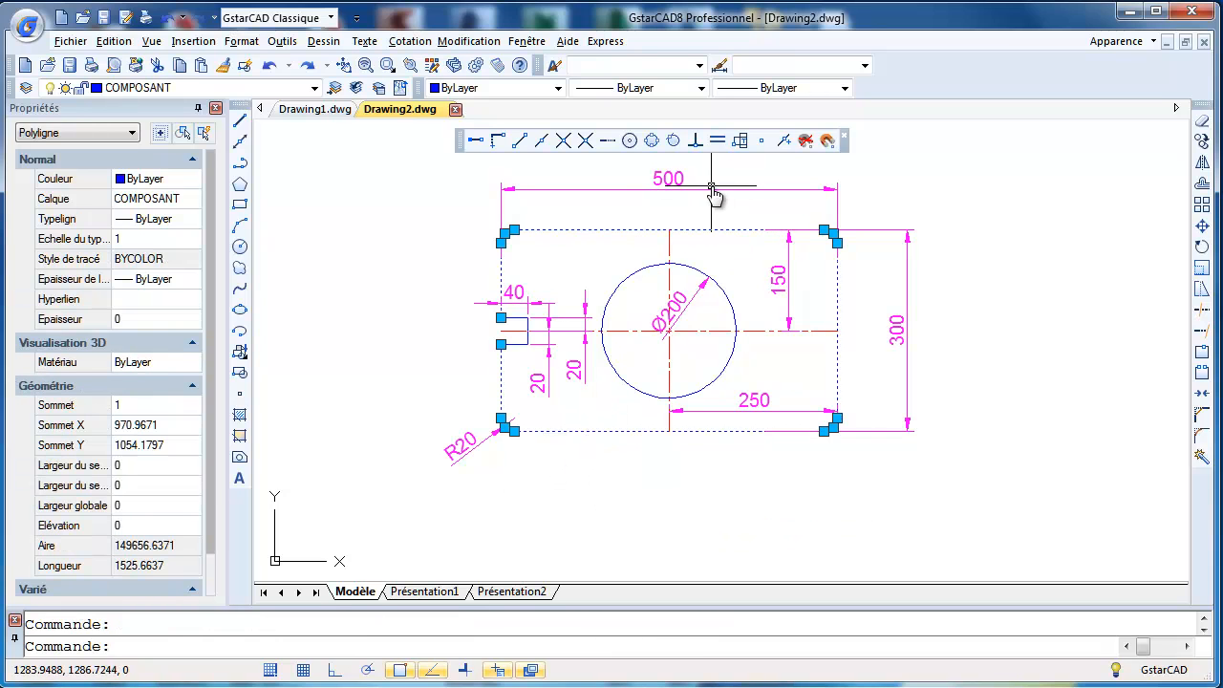
pyautogui.click(774, 88)
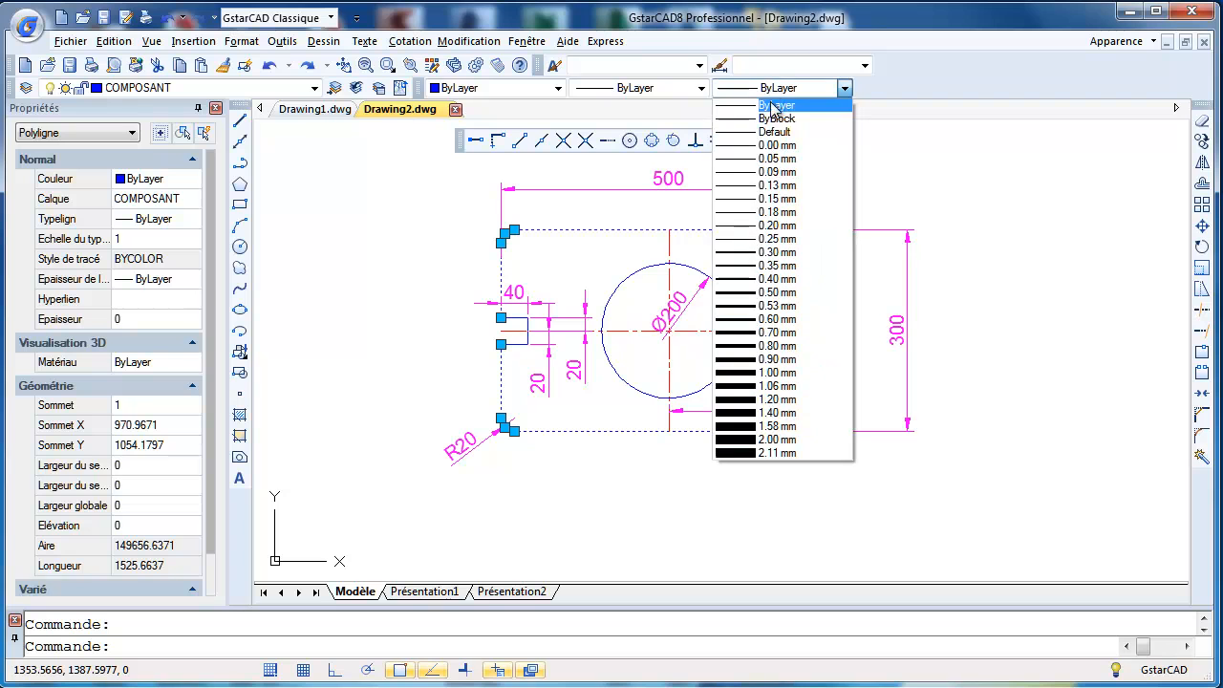
pyautogui.click(767, 254)
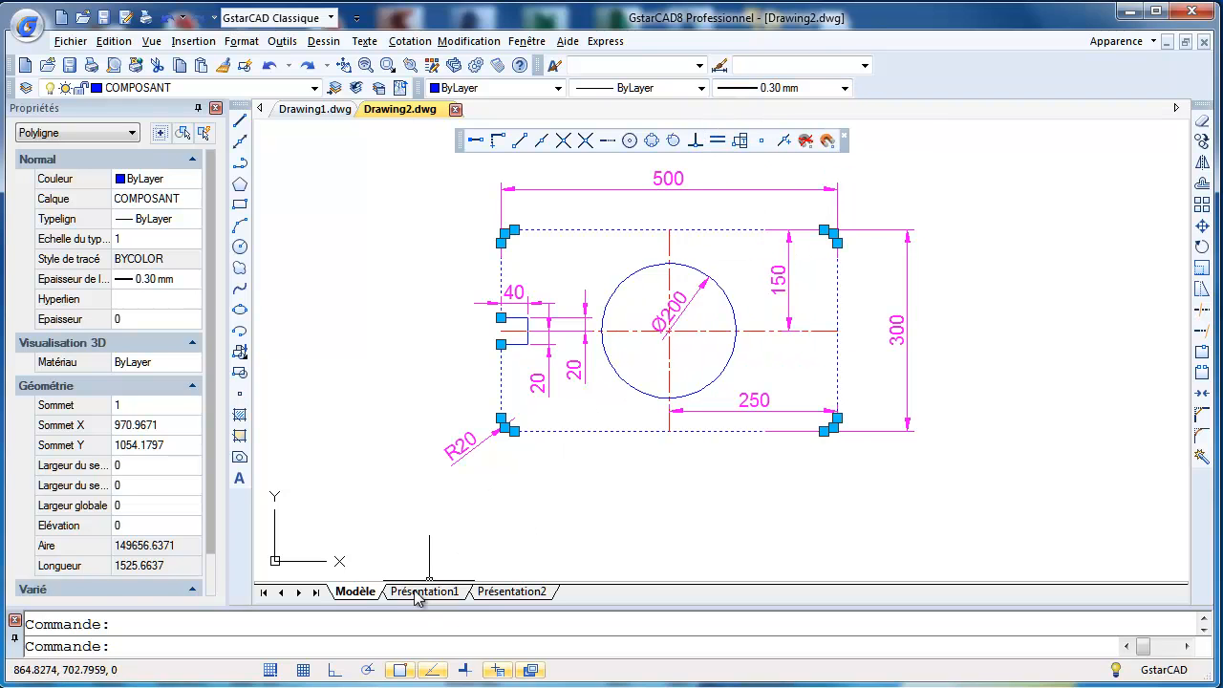
pyautogui.click(582, 471)
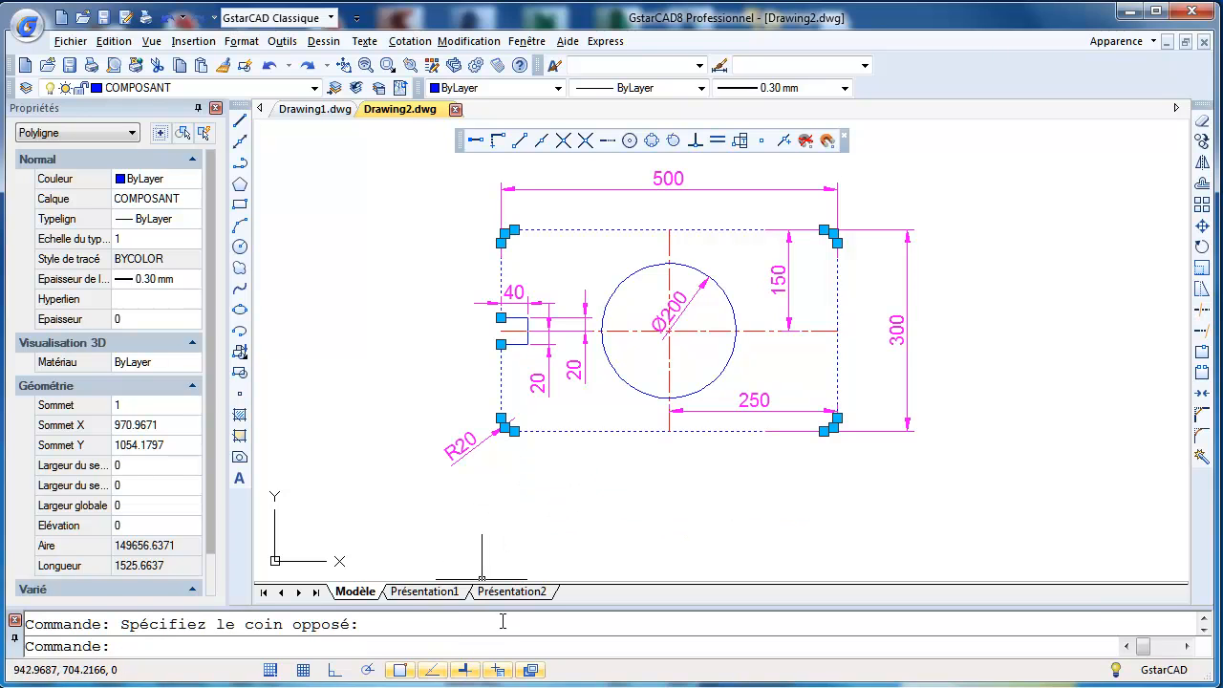
pyautogui.press('Escape')
pyautogui.press('Escape')
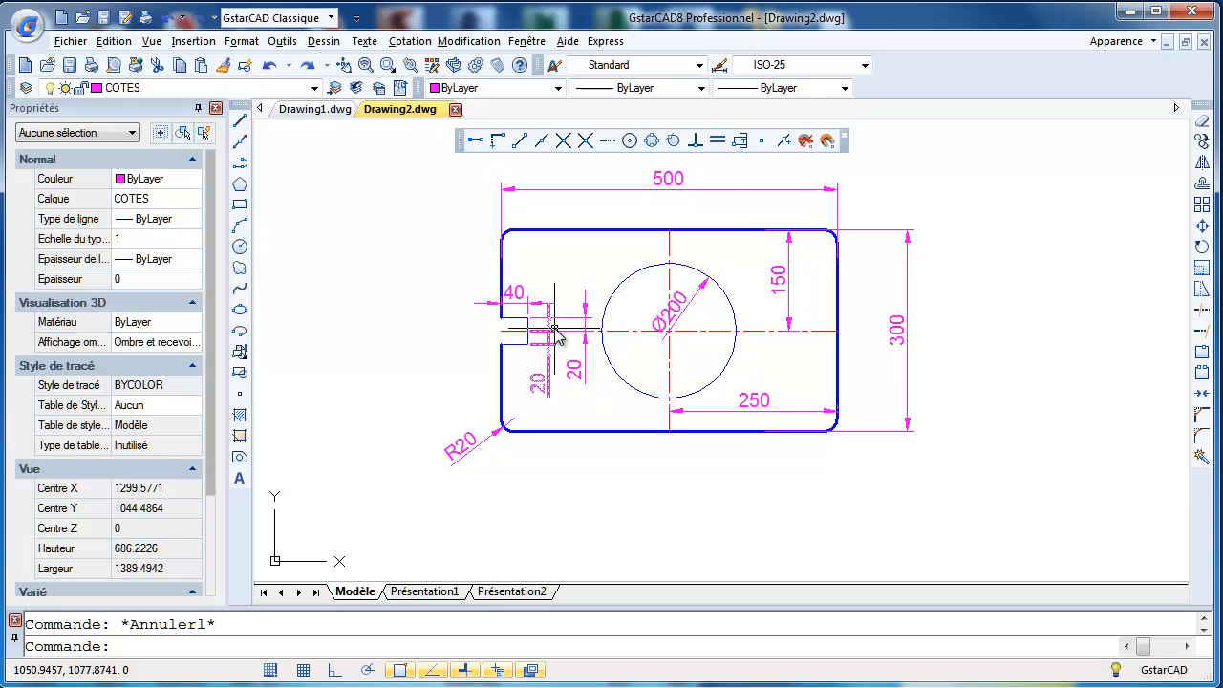
# Step: Set the lineweight of the three notch lines and the circle to 0.30 mm
pyautogui.scroll(2, 556, 332)
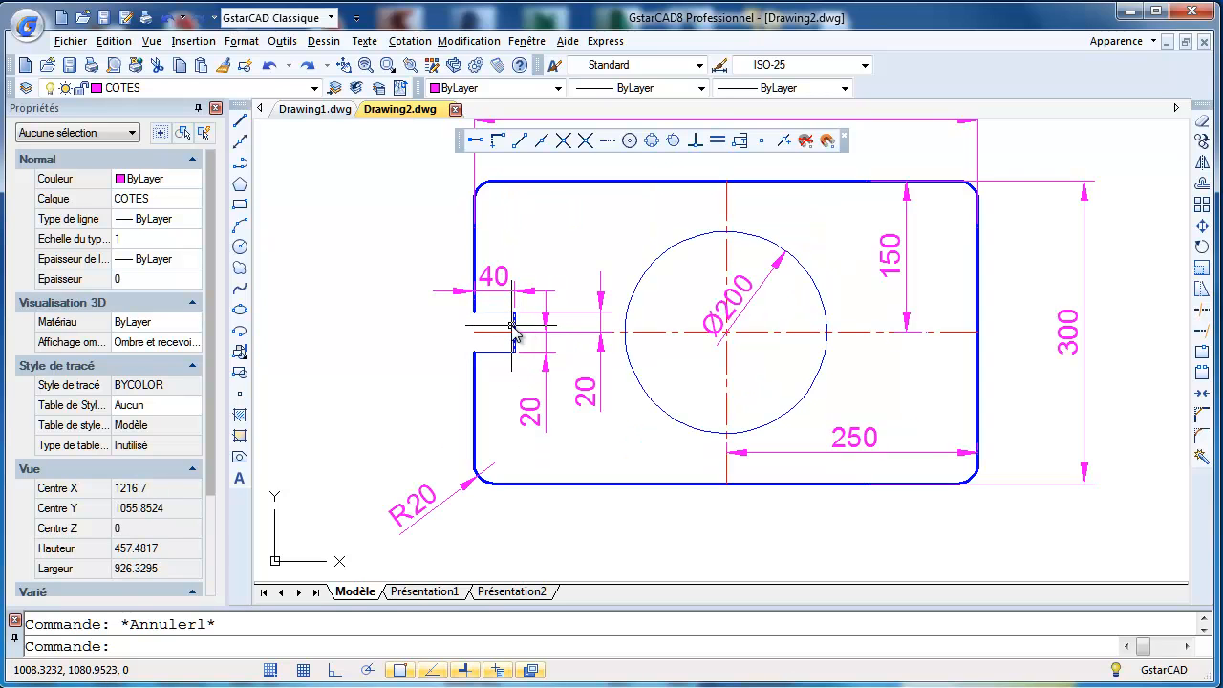
pyautogui.click(513, 330)
pyautogui.click(498, 311)
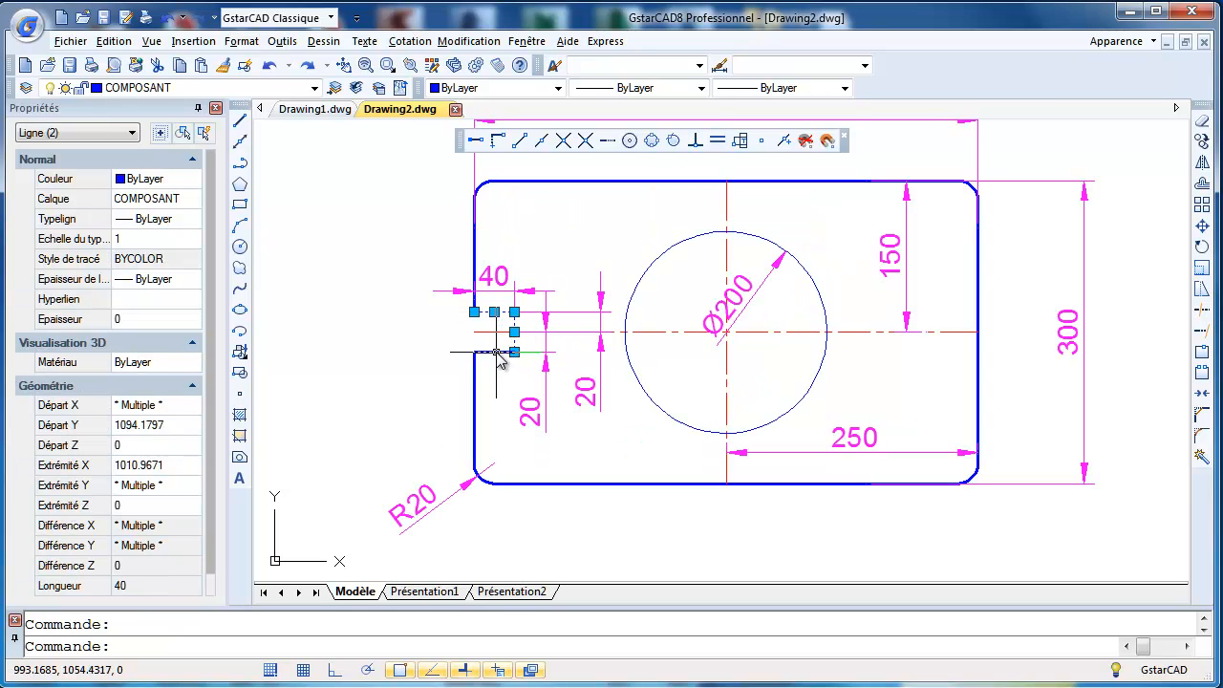
pyautogui.click(496, 352)
pyautogui.click(649, 392)
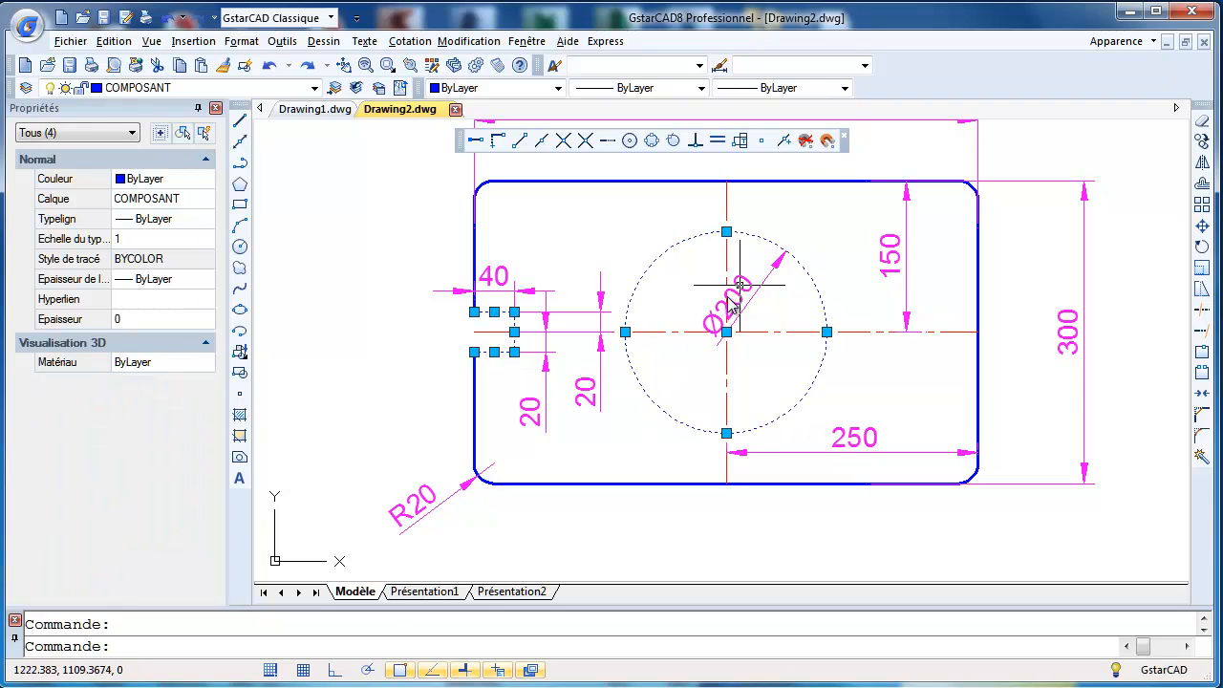
pyautogui.click(811, 88)
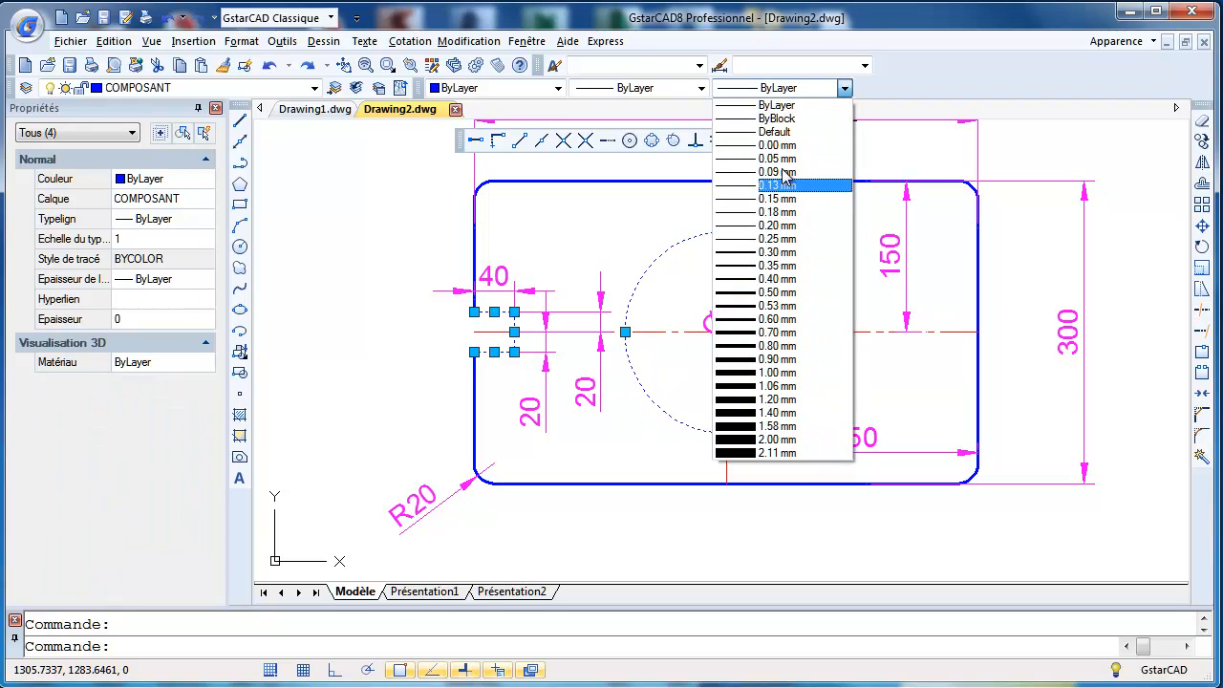
pyautogui.click(777, 253)
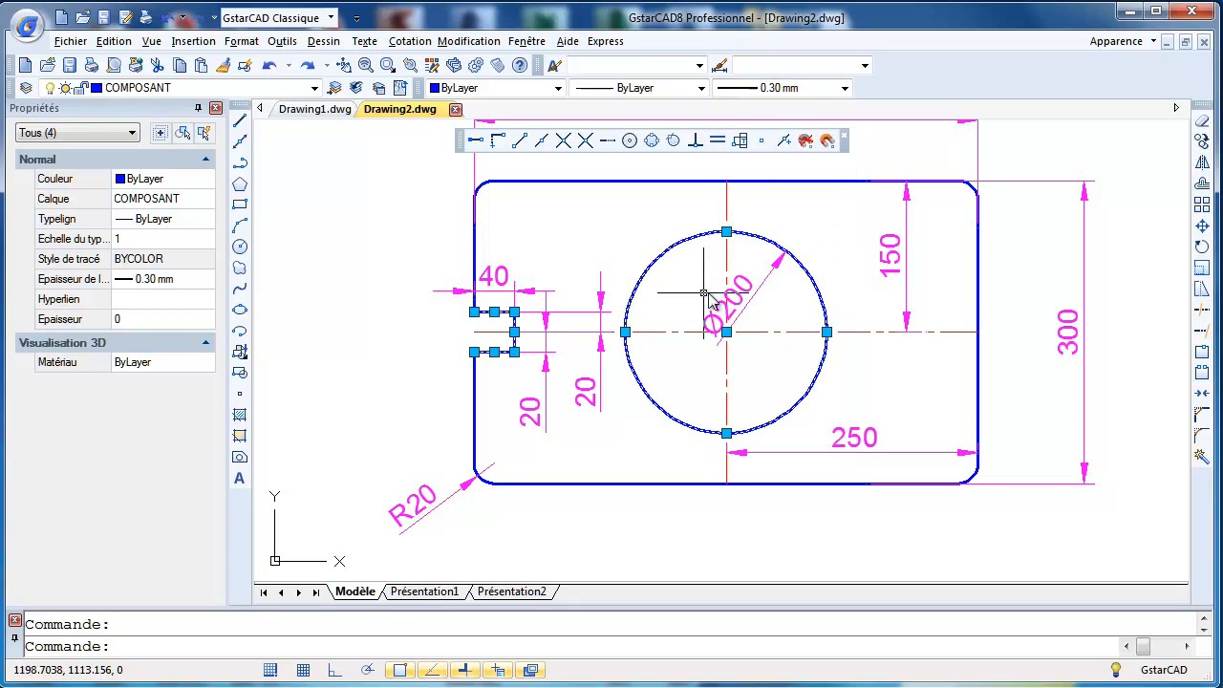
pyautogui.press('Escape')
pyautogui.scroll(-2, 535, 339)
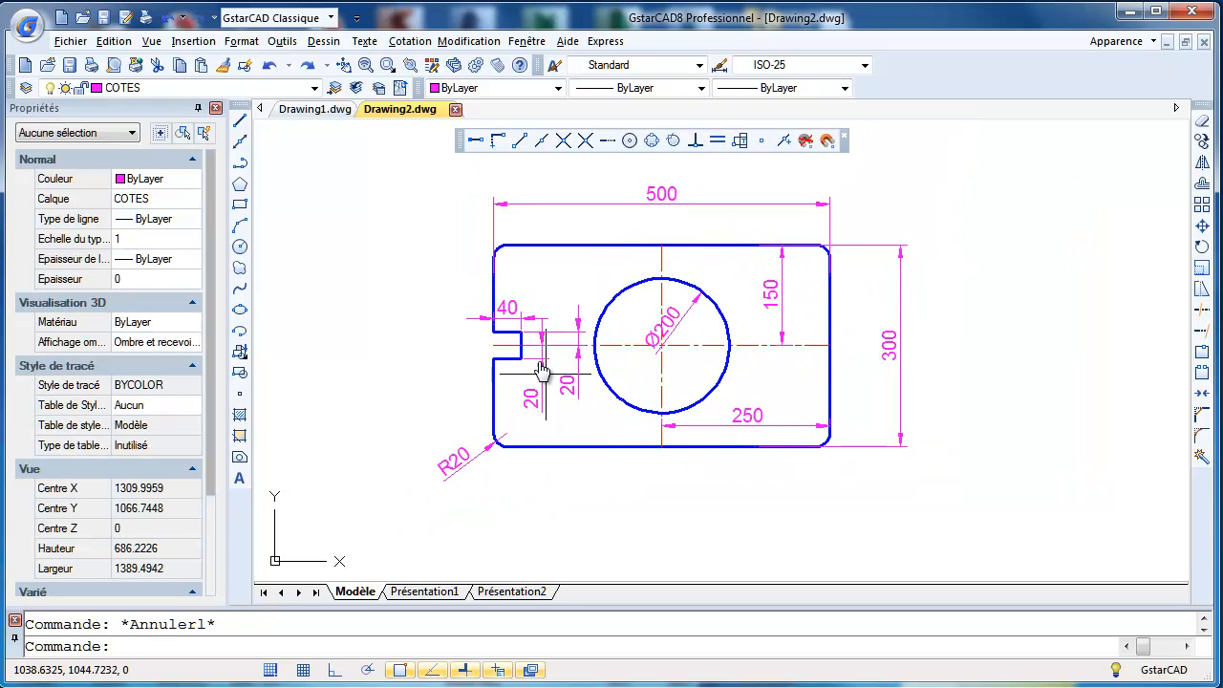